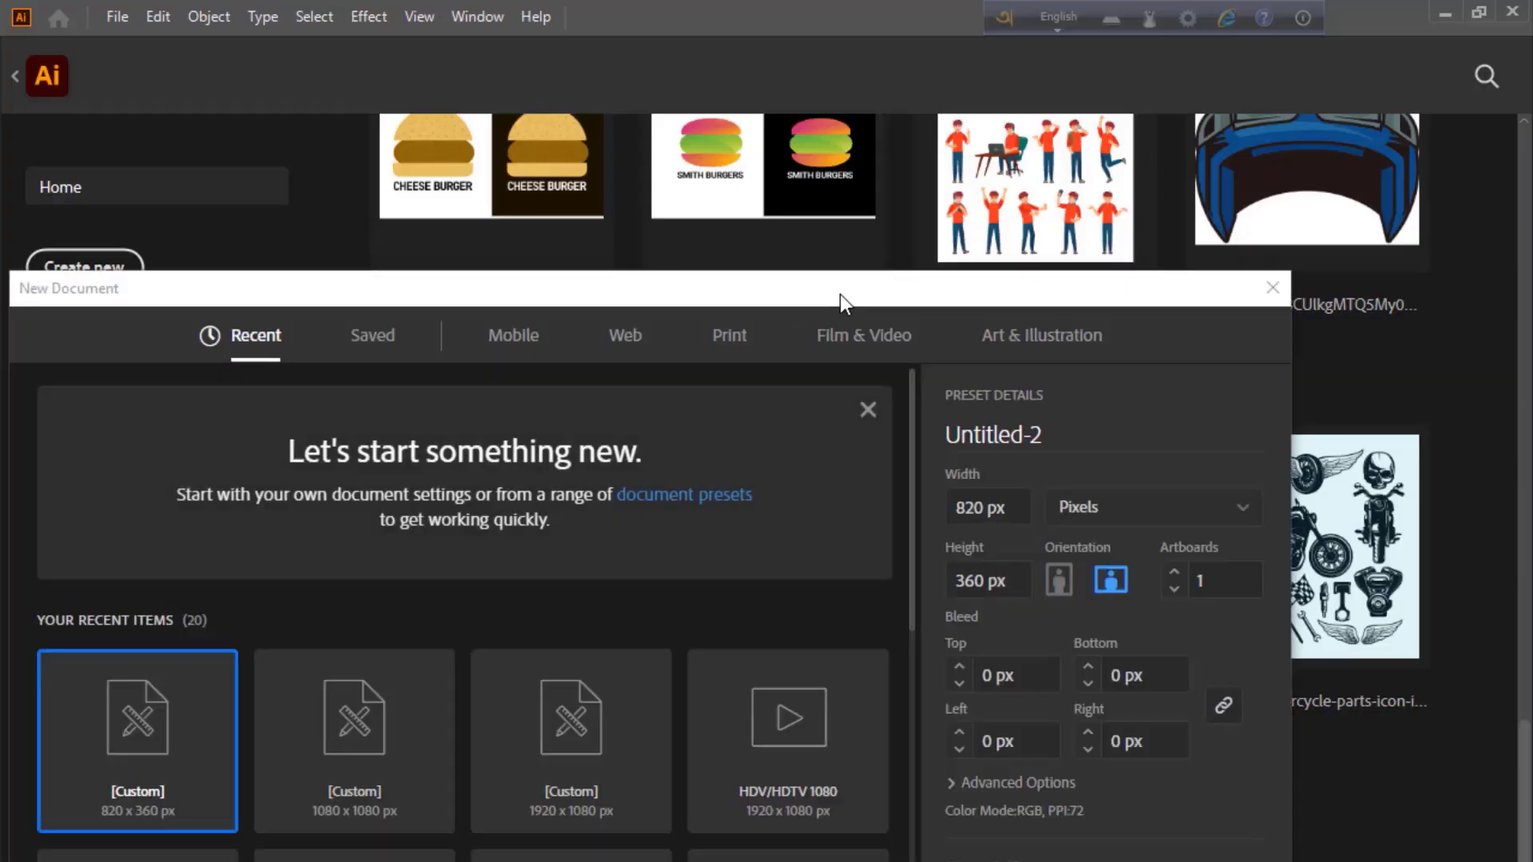
# - Set the new document to 2560 px width and 1440 px height and create it
pyautogui.moveTo(840, 294); pyautogui.dragTo(370, 159)
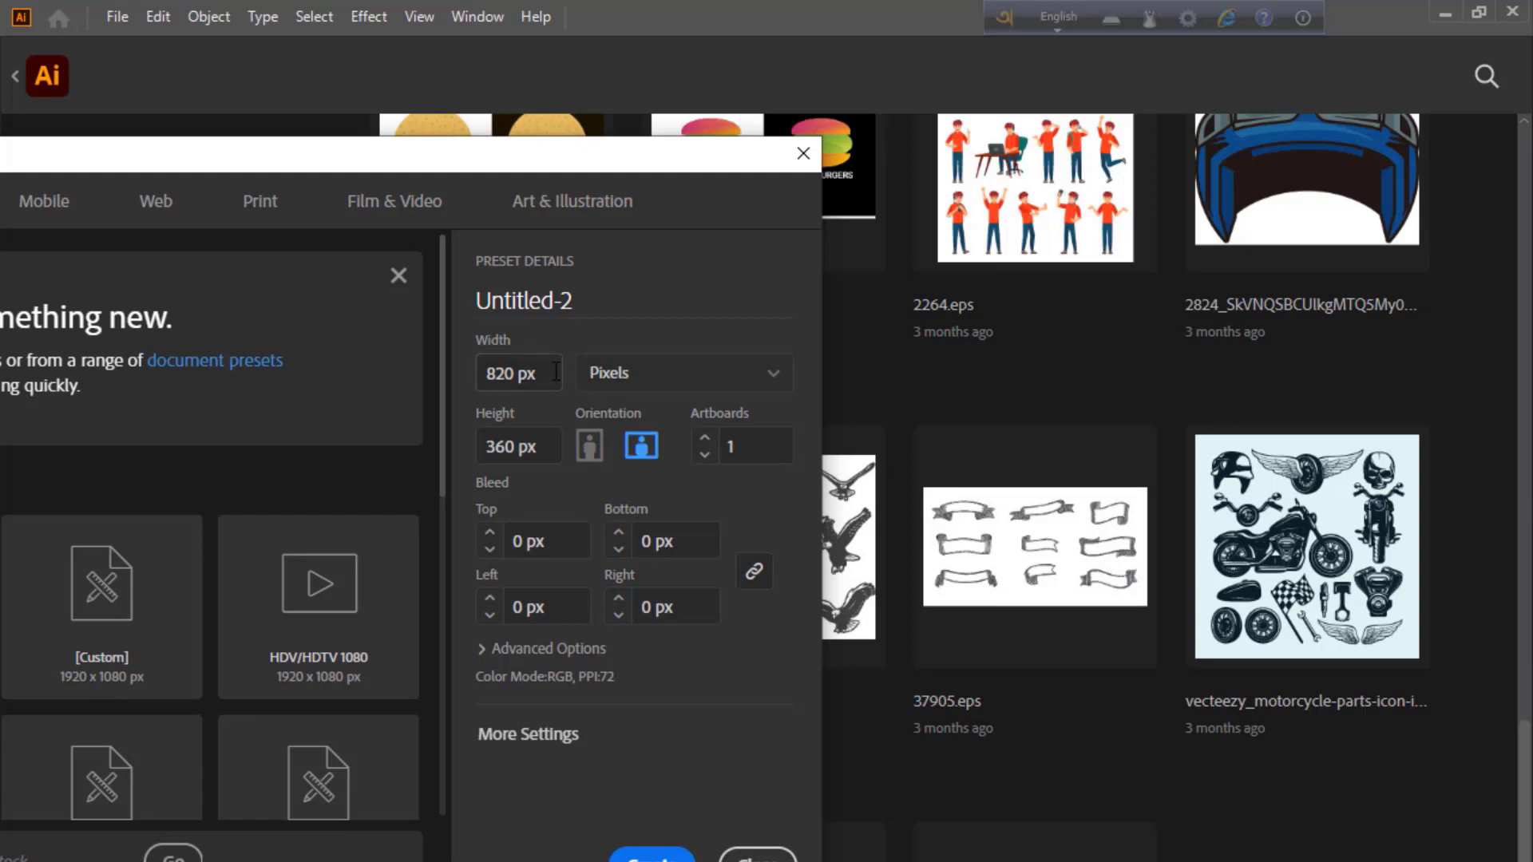
pyautogui.moveTo(556, 372); pyautogui.dragTo(483, 367)
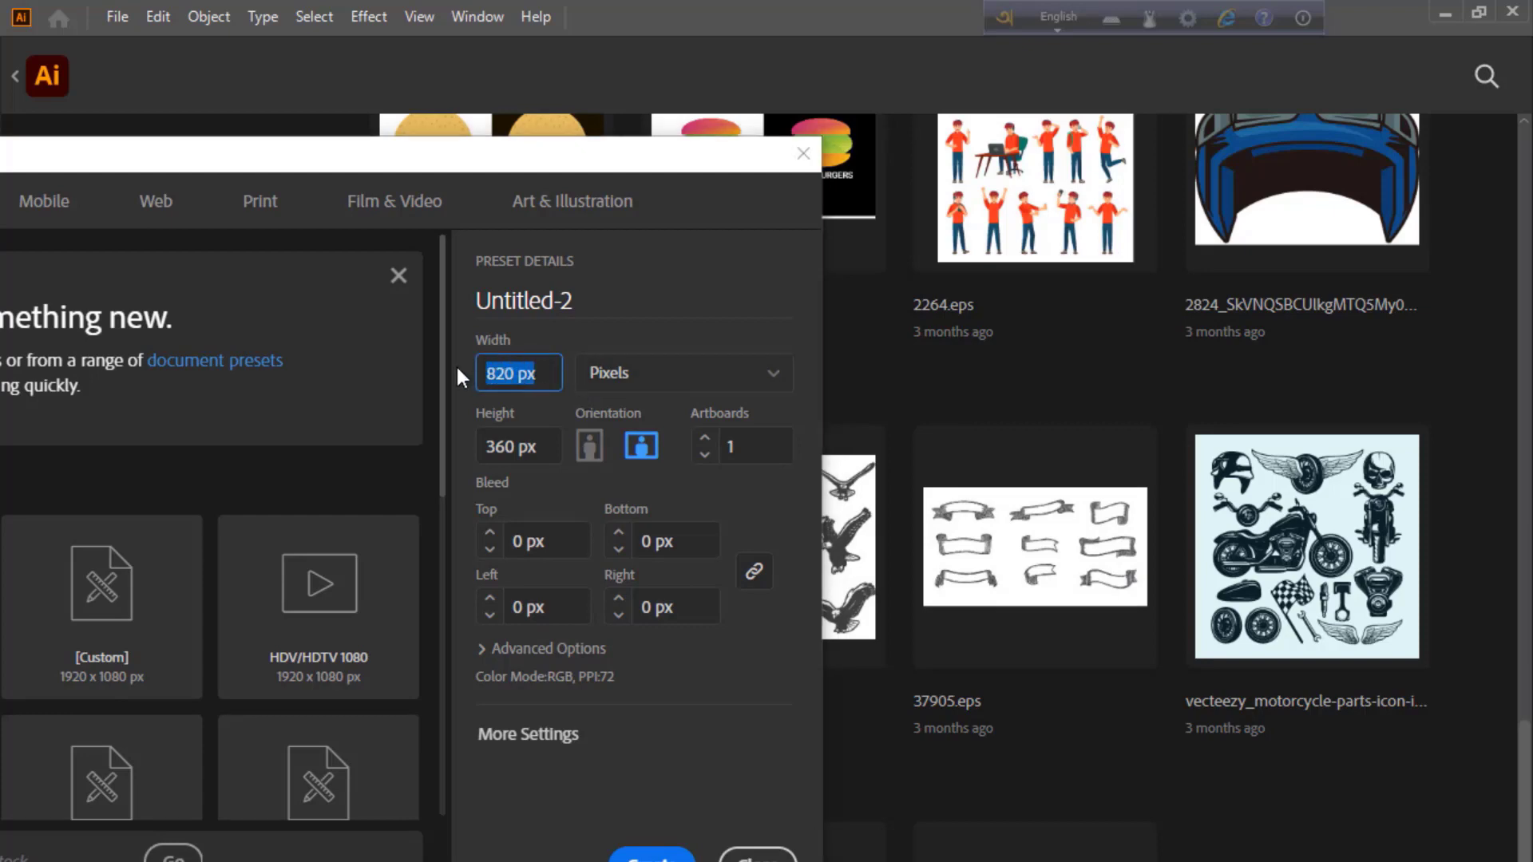
pyautogui.write('2560')
pyautogui.moveTo(541, 450); pyautogui.dragTo(471, 463)
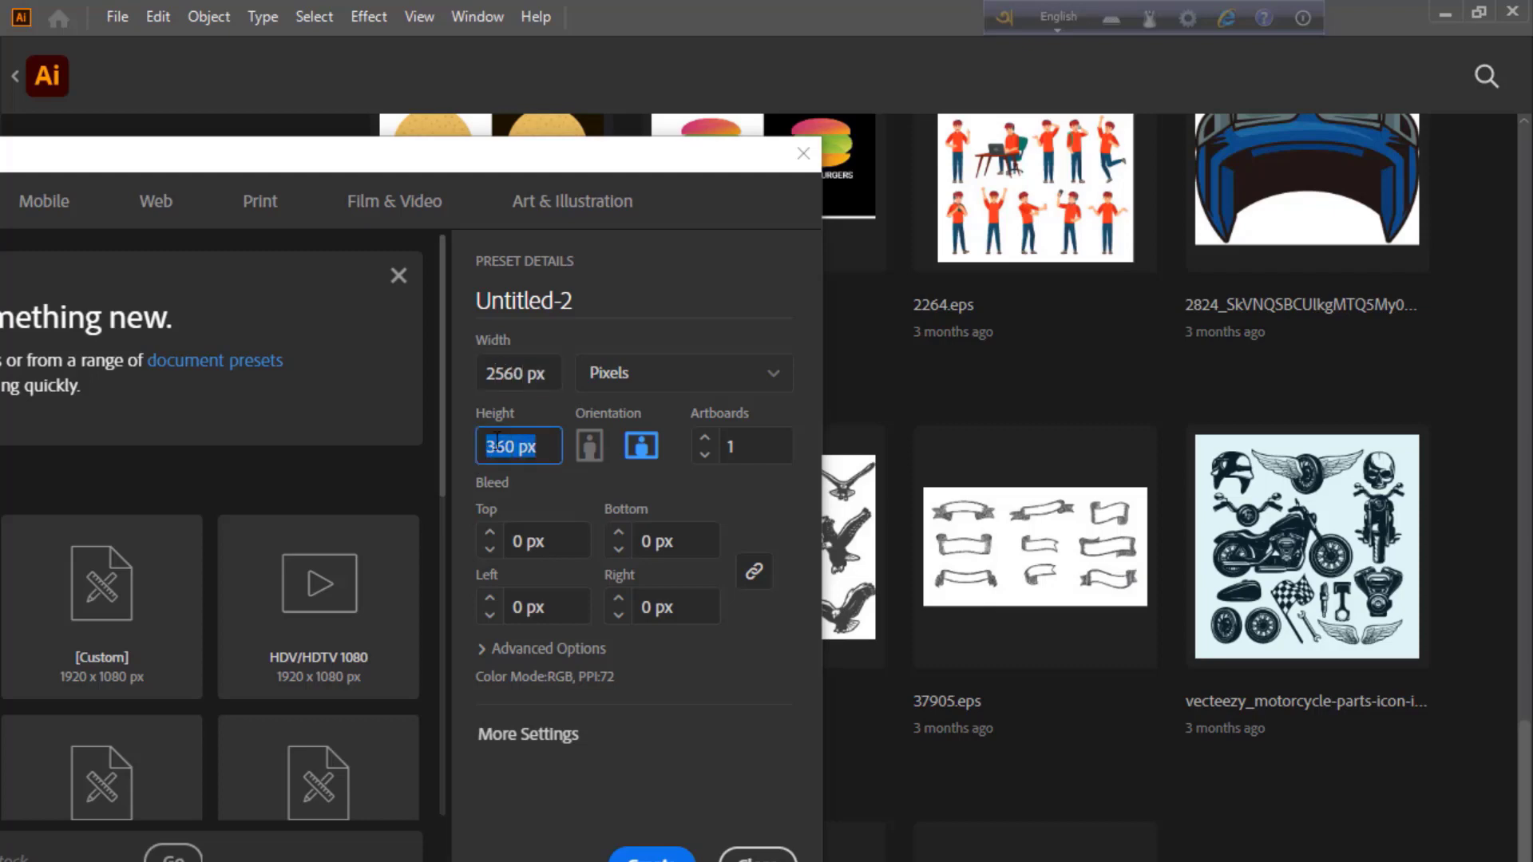
pyautogui.write('1440')
pyautogui.click(664, 780)
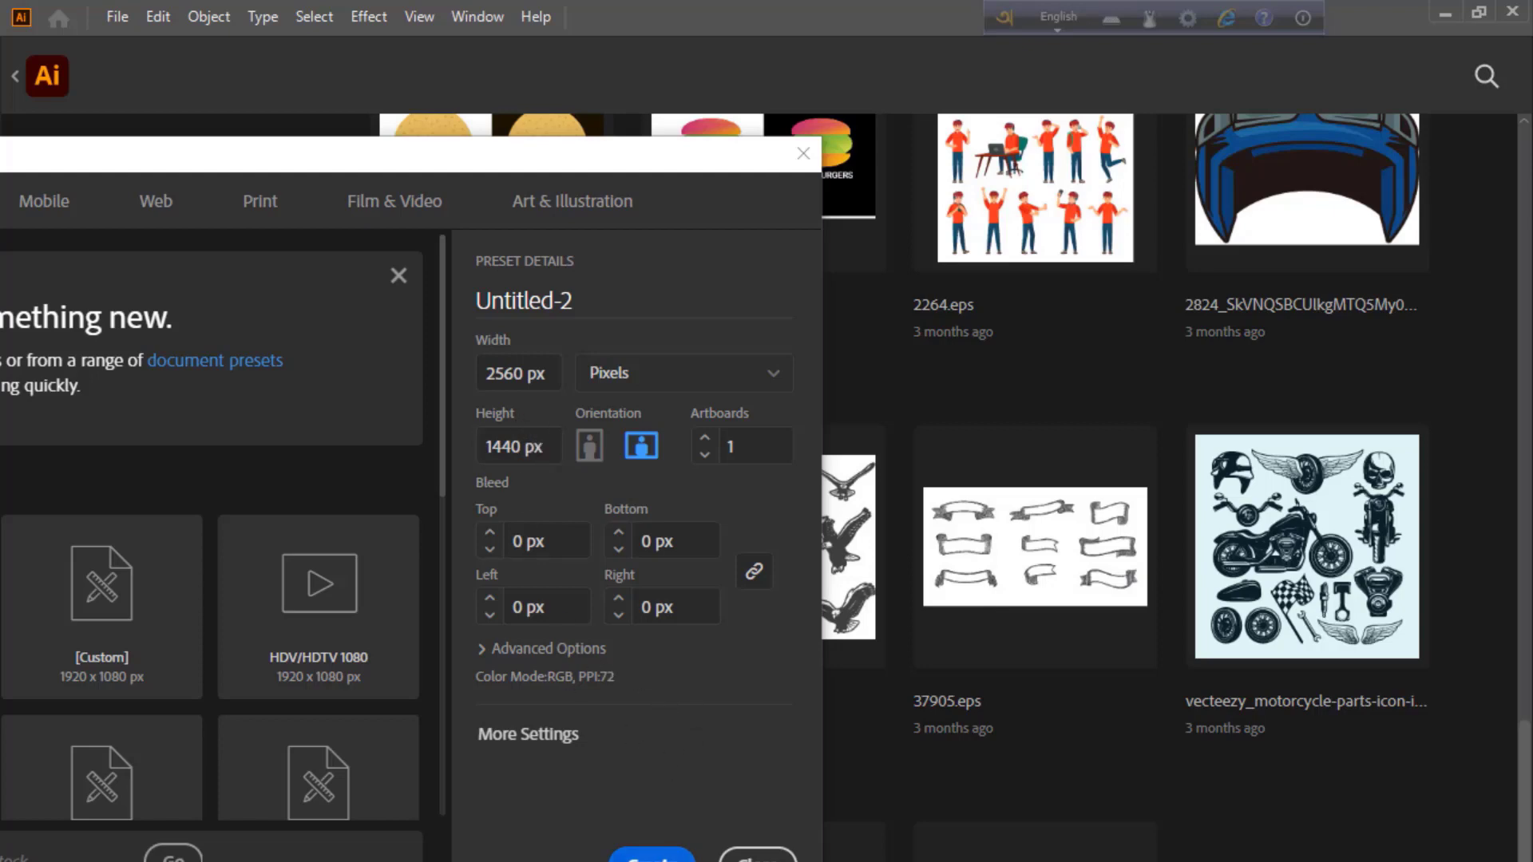
pyautogui.click(646, 856)
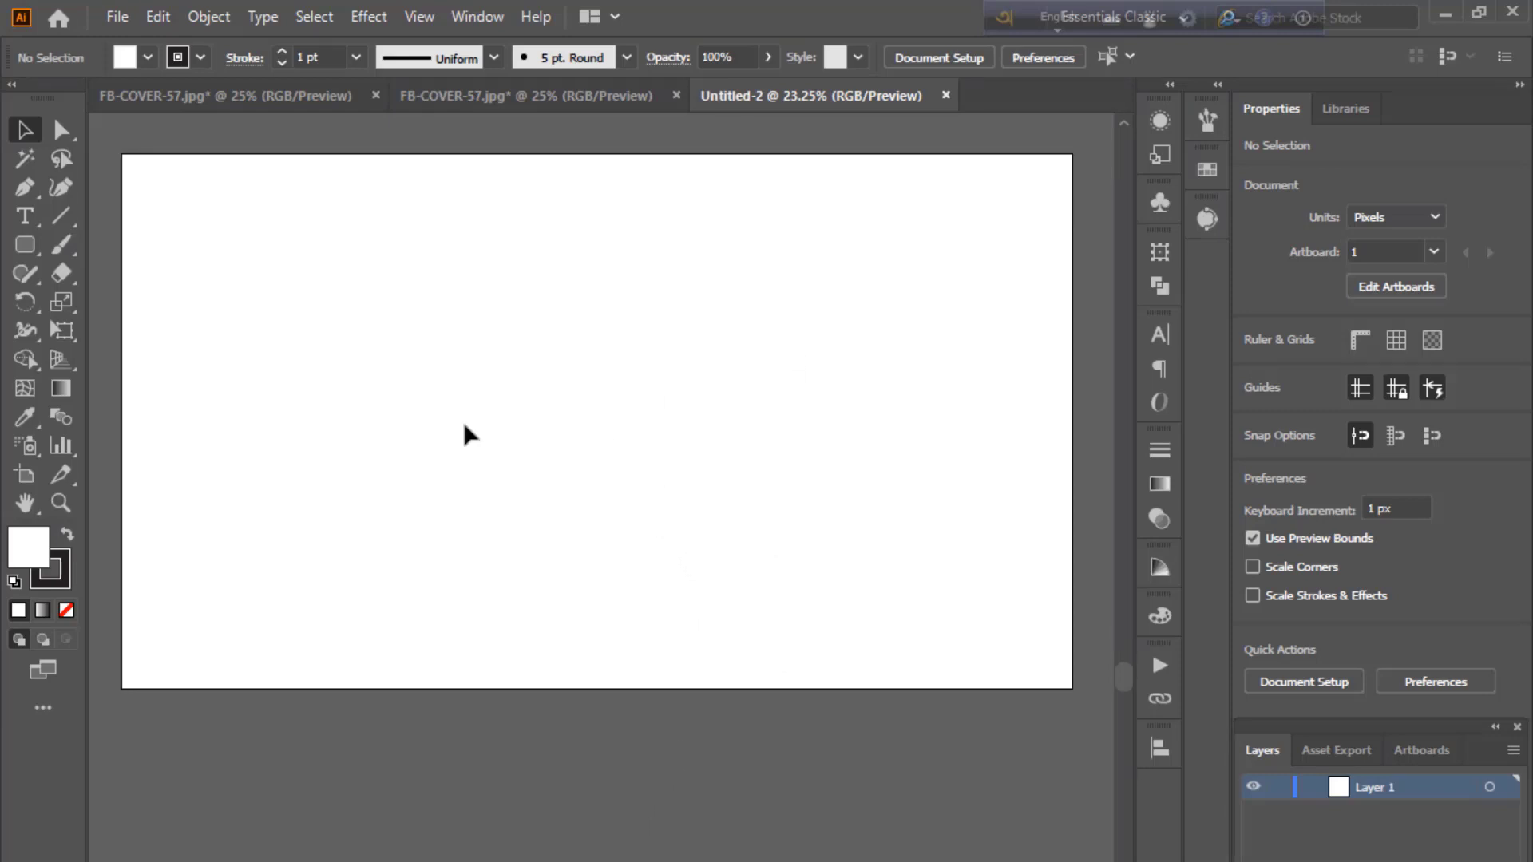
# - Draw a rectangle covering the whole artboard, then deselect it
pyautogui.rightClick(26, 243)
pyautogui.click(152, 242)
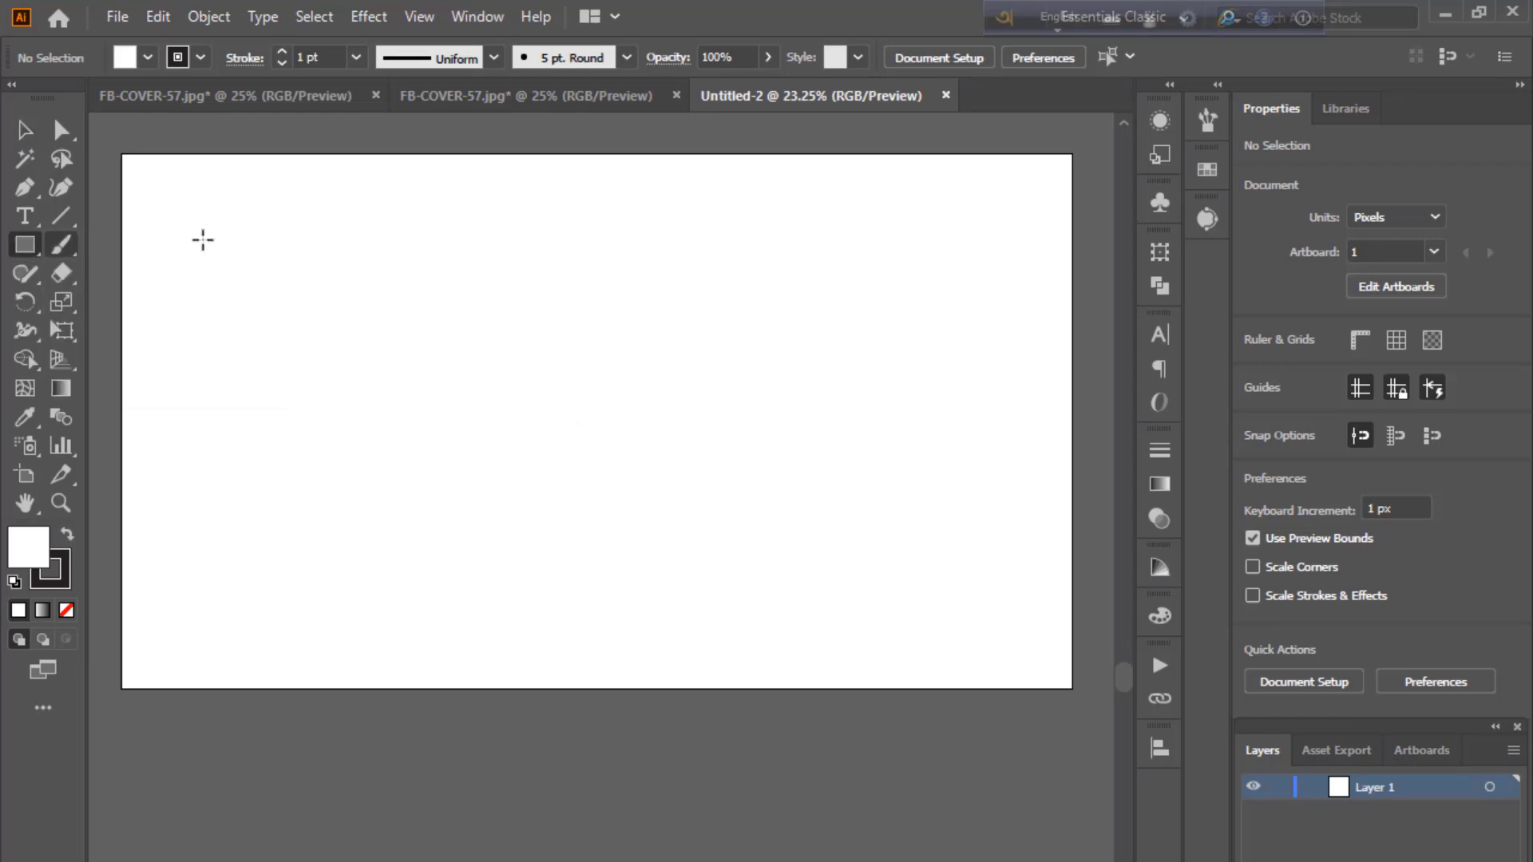
pyautogui.moveTo(121, 153); pyautogui.dragTo(985, 688)
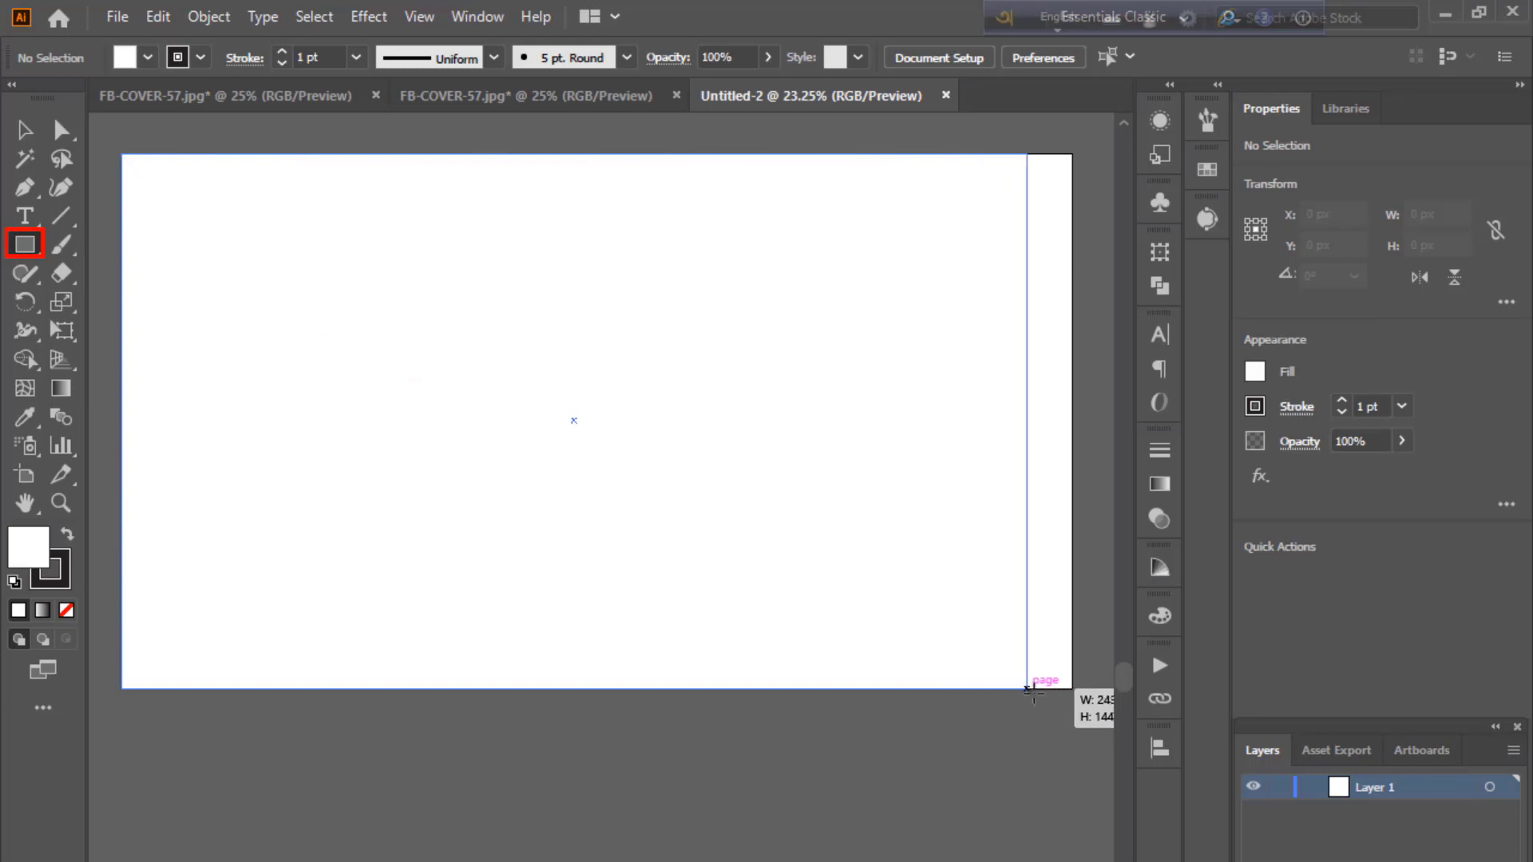
pyautogui.moveTo(985, 688); pyautogui.dragTo(1071, 688)
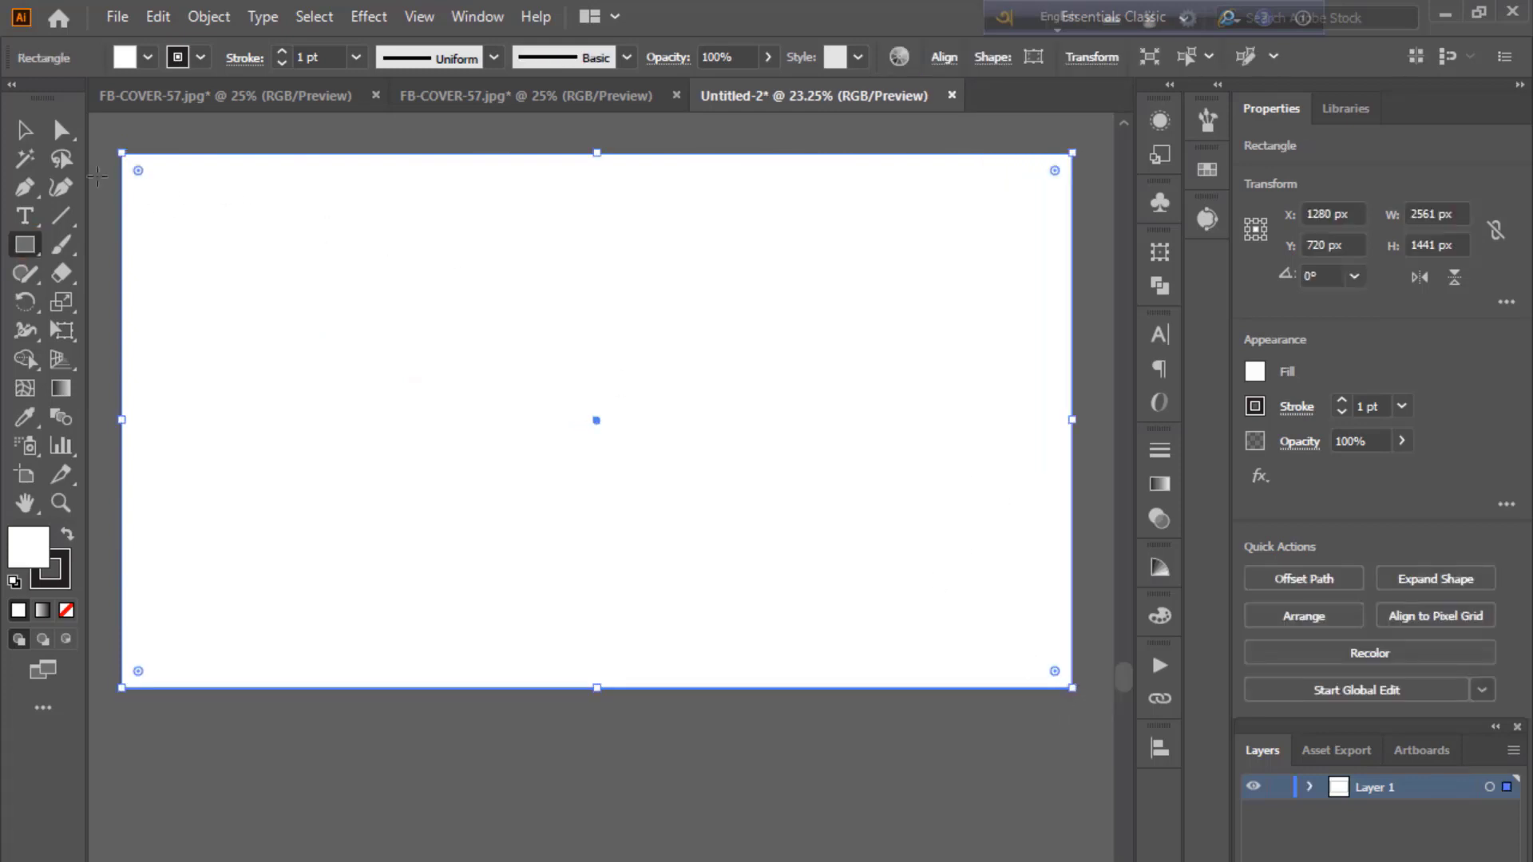
pyautogui.click(24, 130)
pyautogui.click(192, 149)
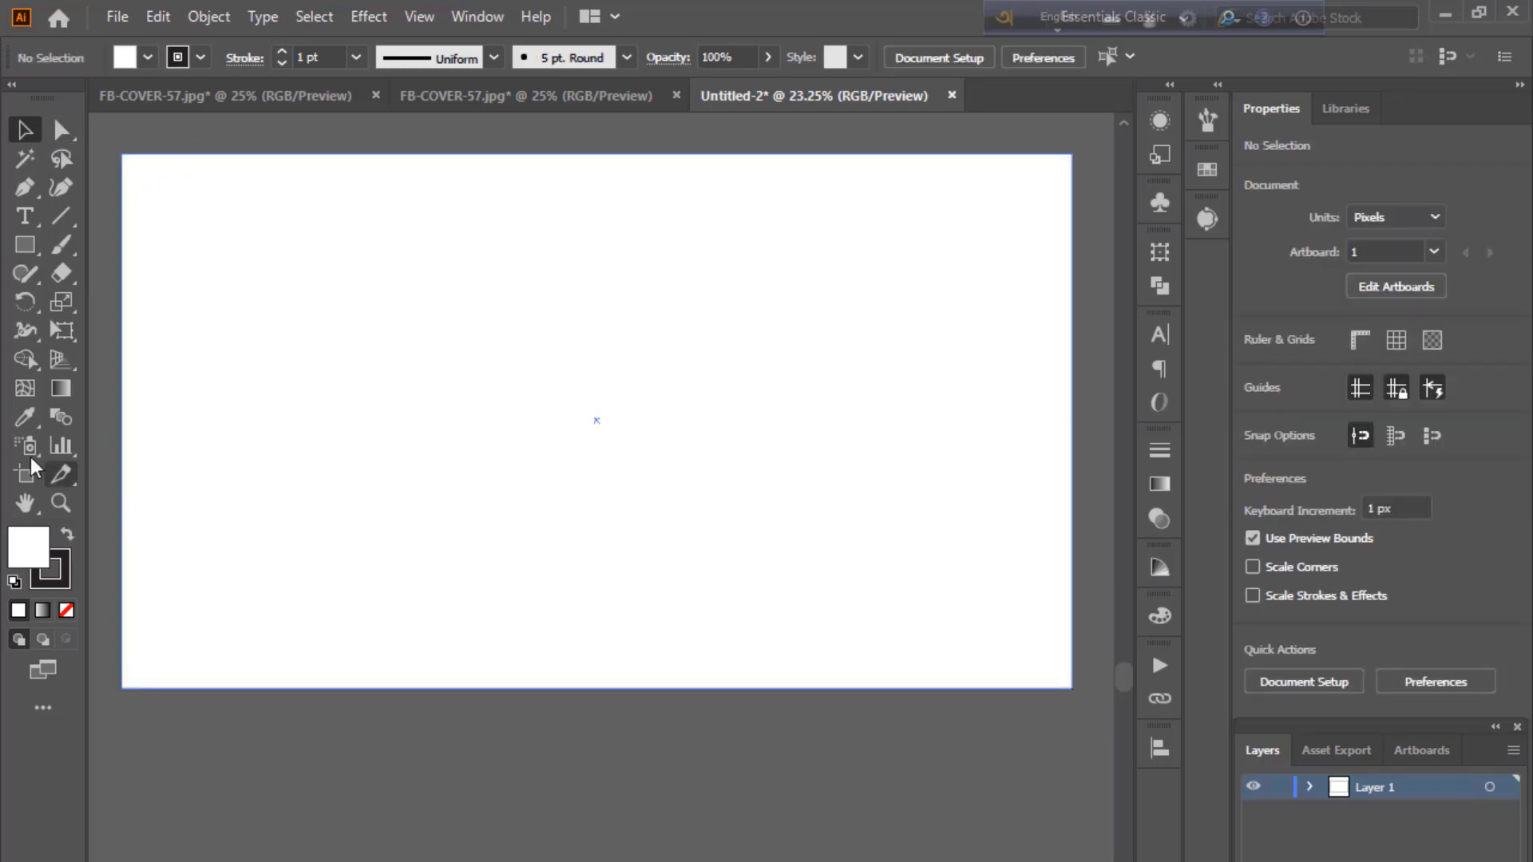
# - Create an exact 2560 × 338 px rectangle with the Rectangle tool
pyautogui.click(24, 245)
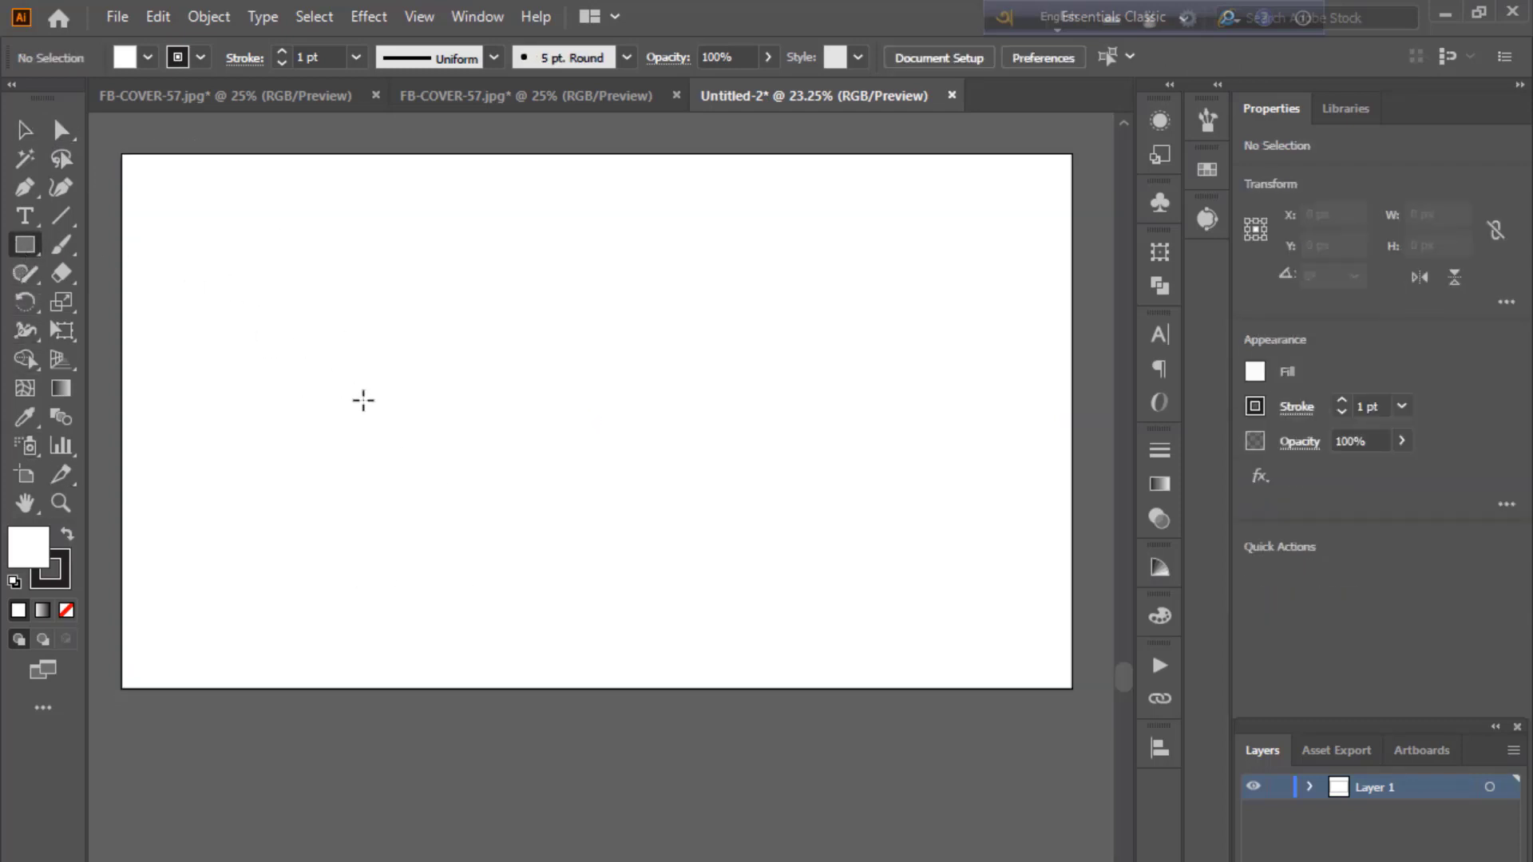
pyautogui.click(416, 384)
pyautogui.moveTo(729, 499)
pyautogui.mouseDown()
pyautogui.moveTo(549, 301)
pyautogui.moveTo(531, 321)
pyautogui.mouseUp()
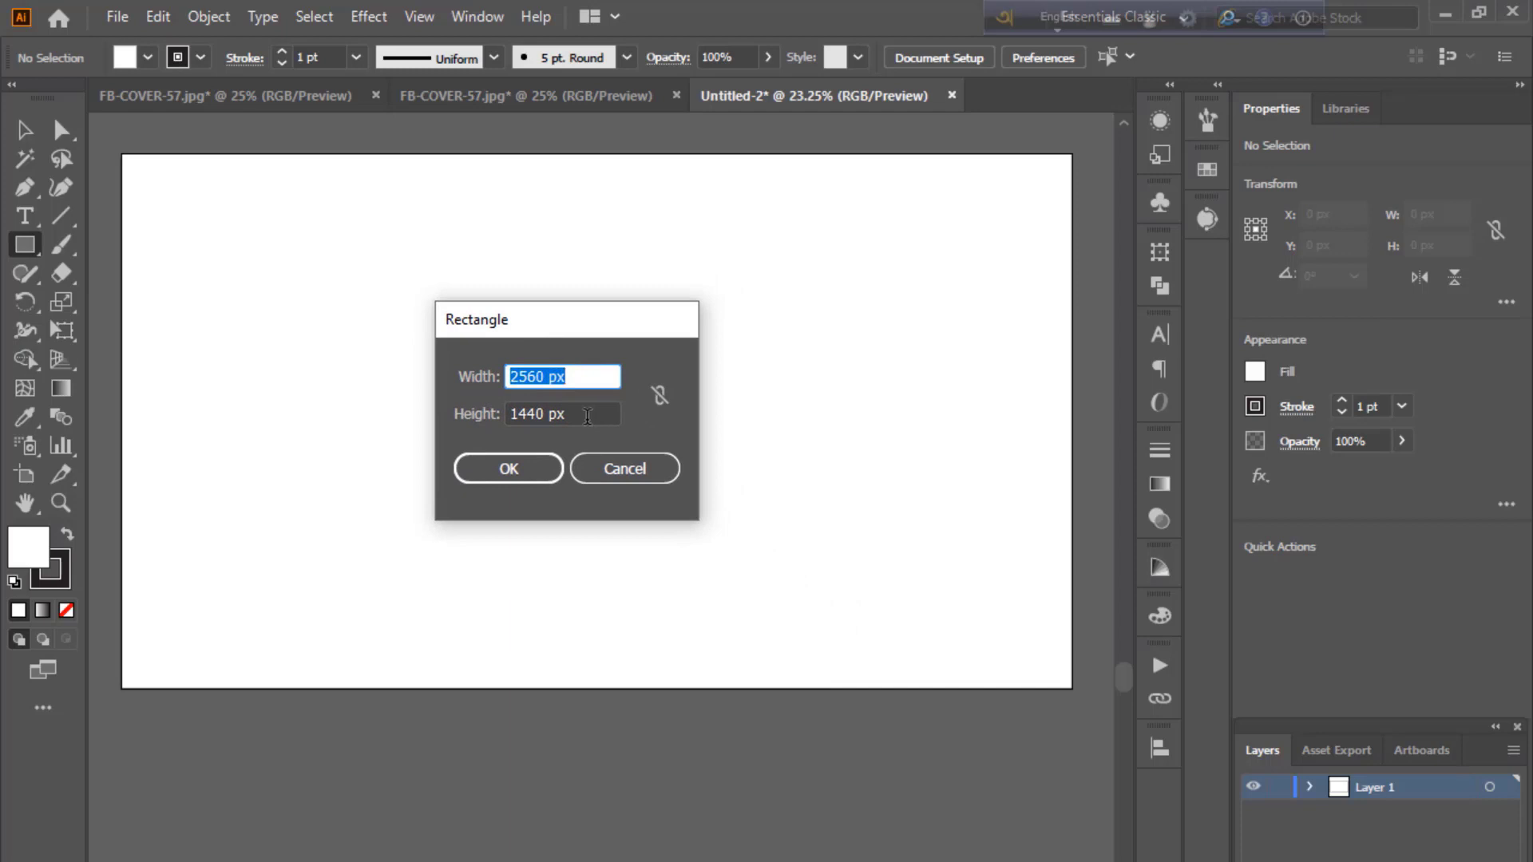
pyautogui.press('Tab')
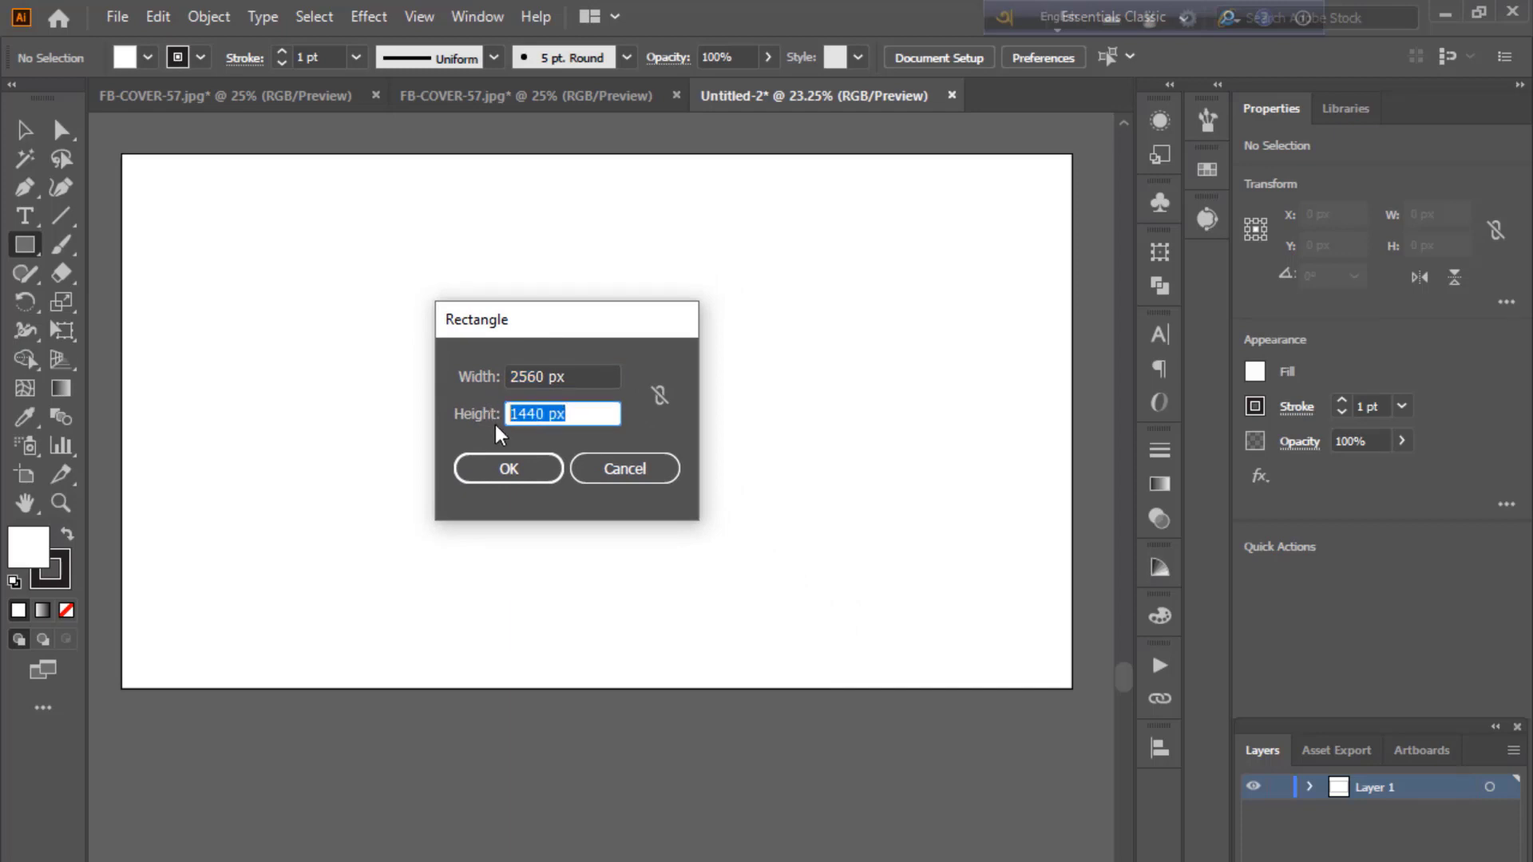
pyautogui.write('338')
pyautogui.press('Return')
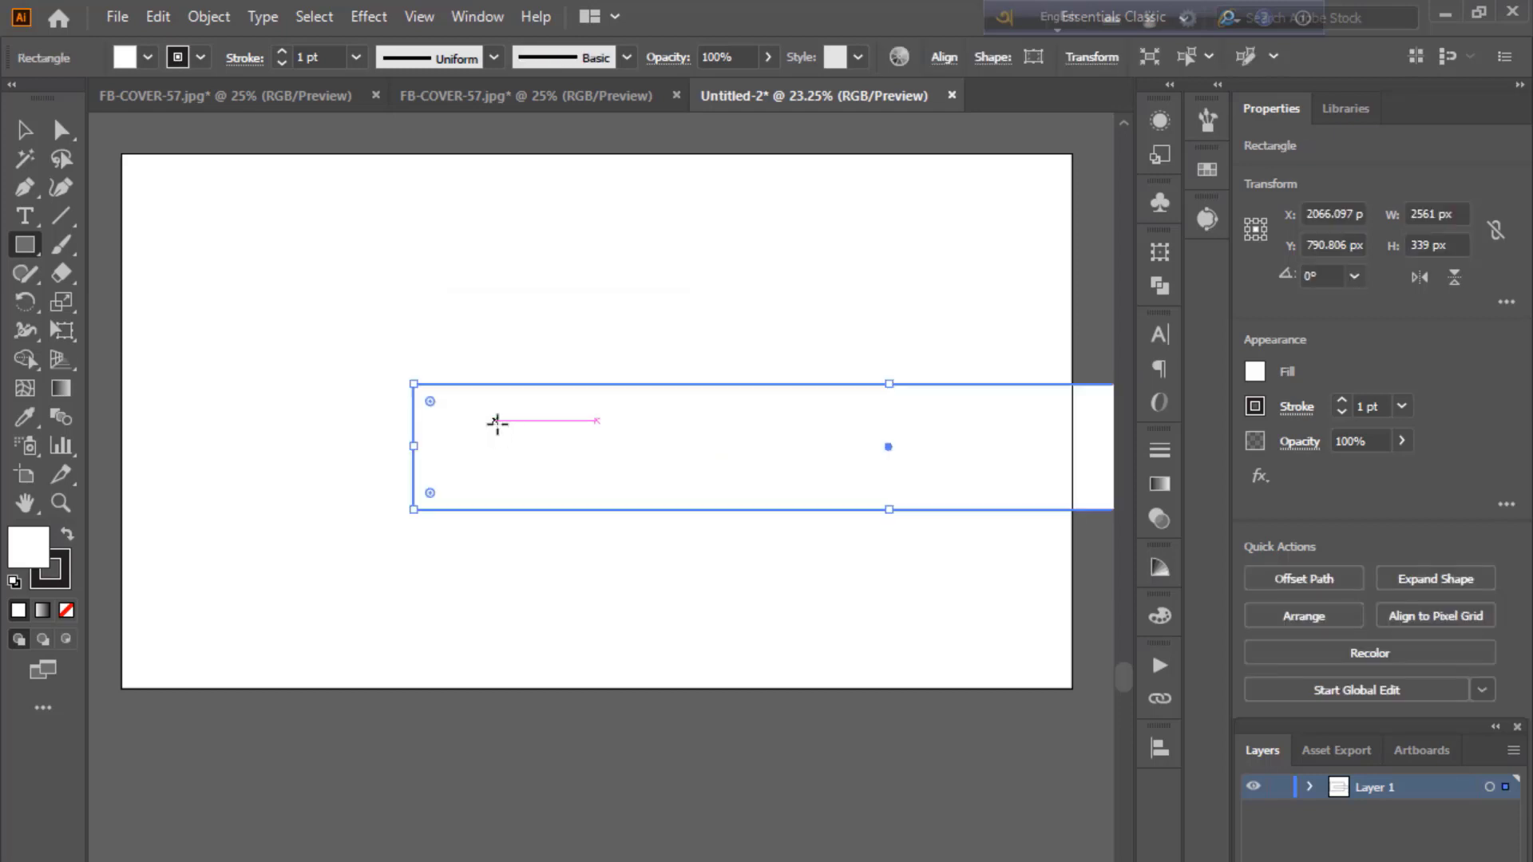
# - Centre the 2560 × 338 px rectangle on the artboard and convert it into guides
pyautogui.click(1158, 754)
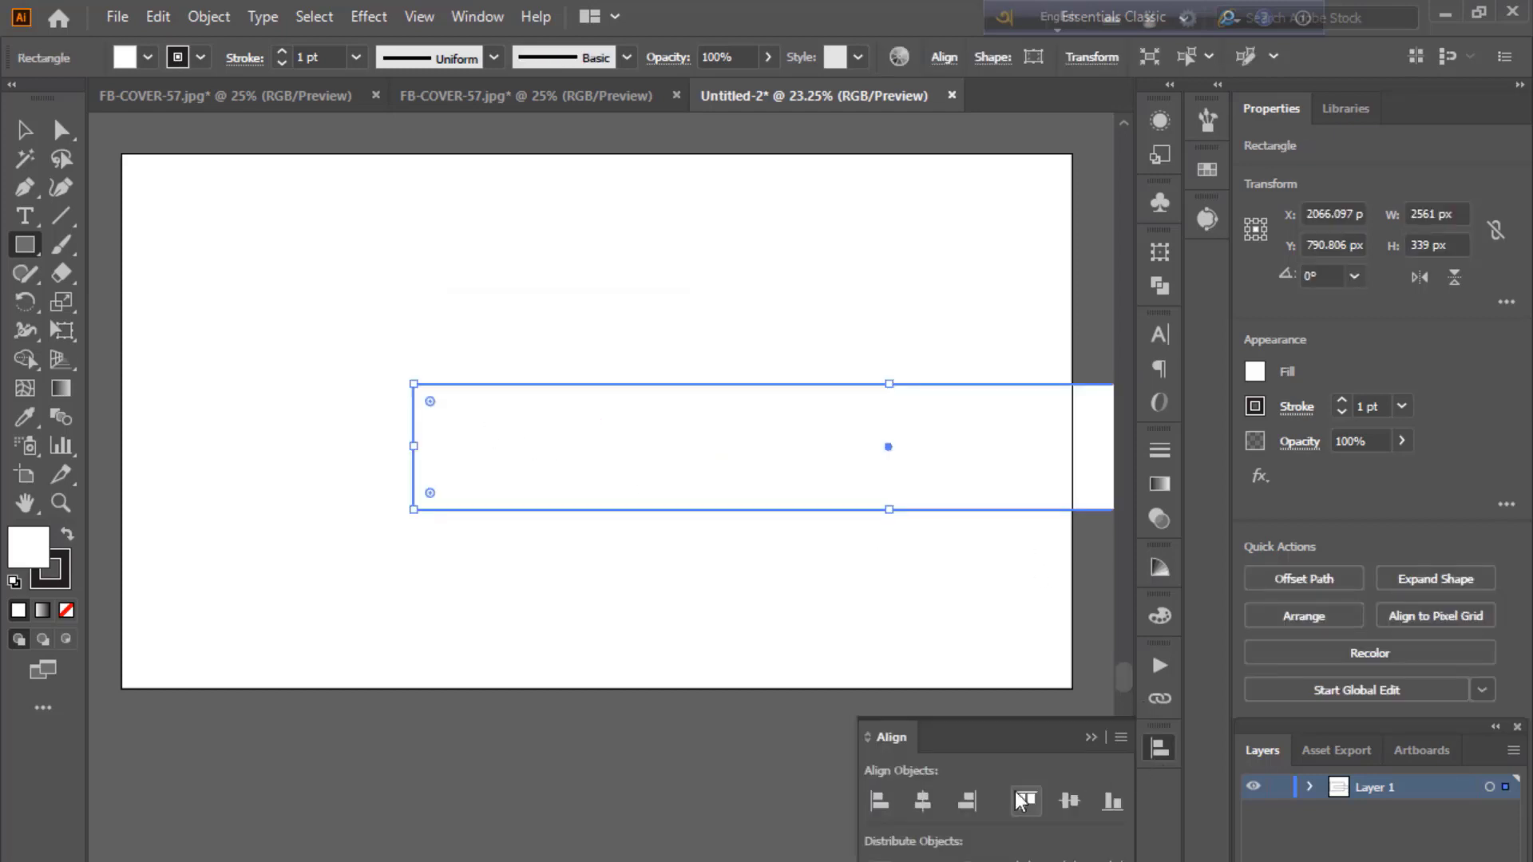
pyautogui.click(925, 798)
pyautogui.click(1069, 801)
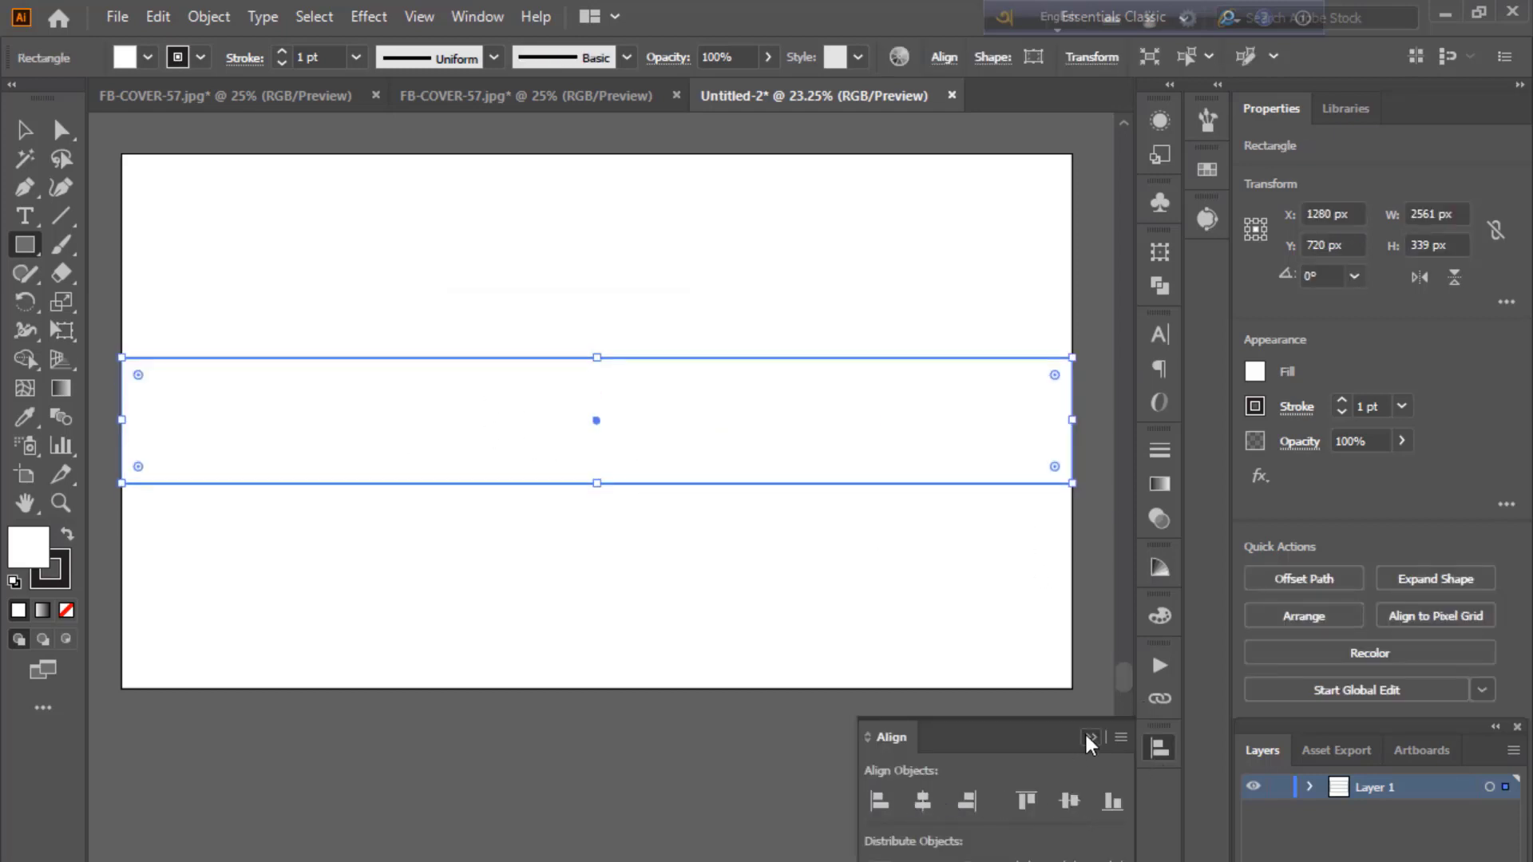
pyautogui.click(1086, 733)
pyautogui.rightClick(562, 414)
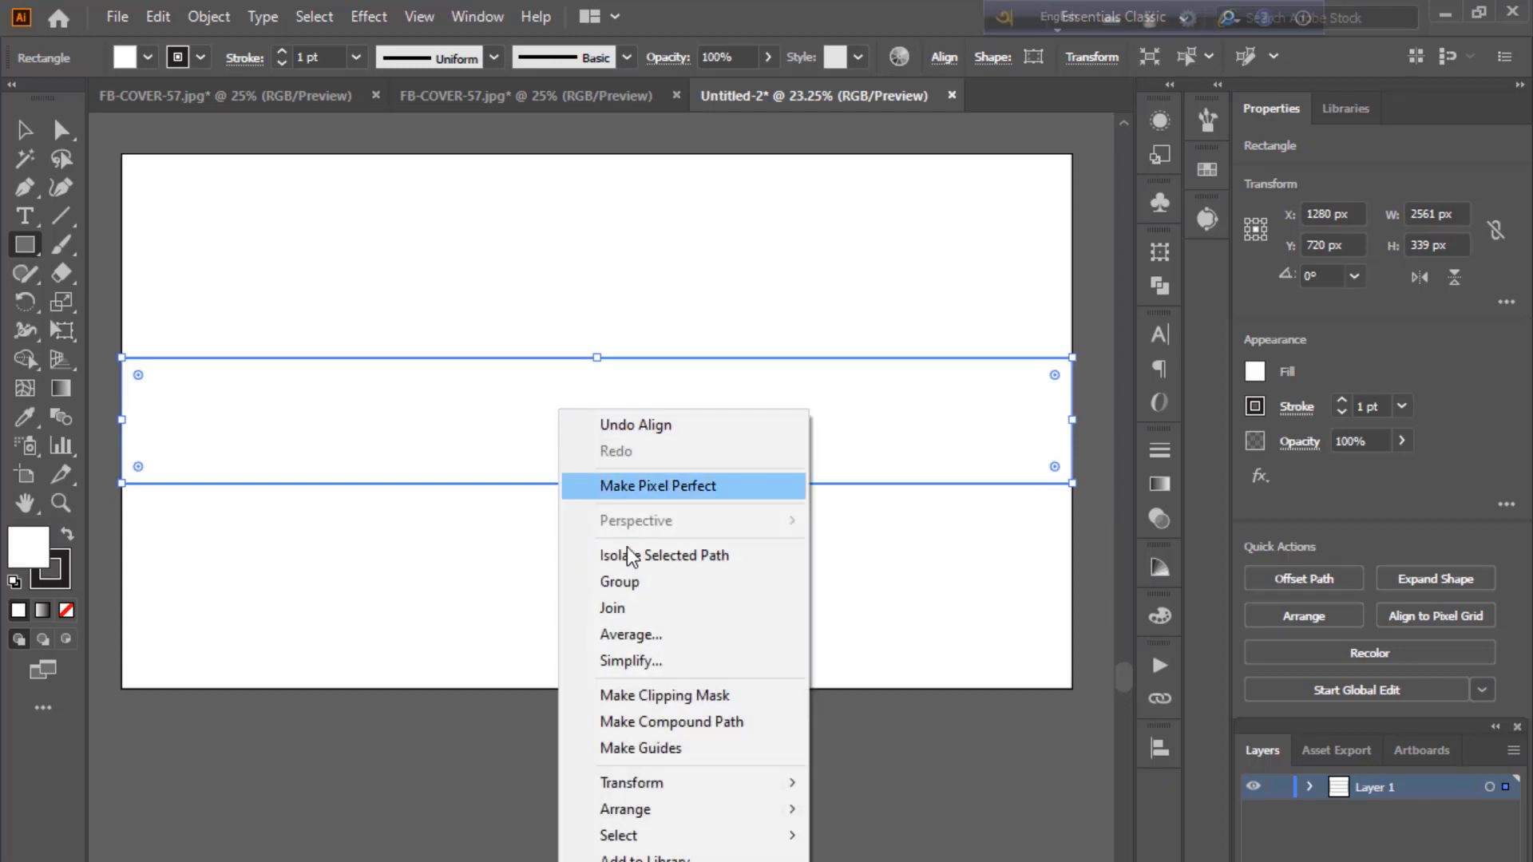
pyautogui.click(640, 746)
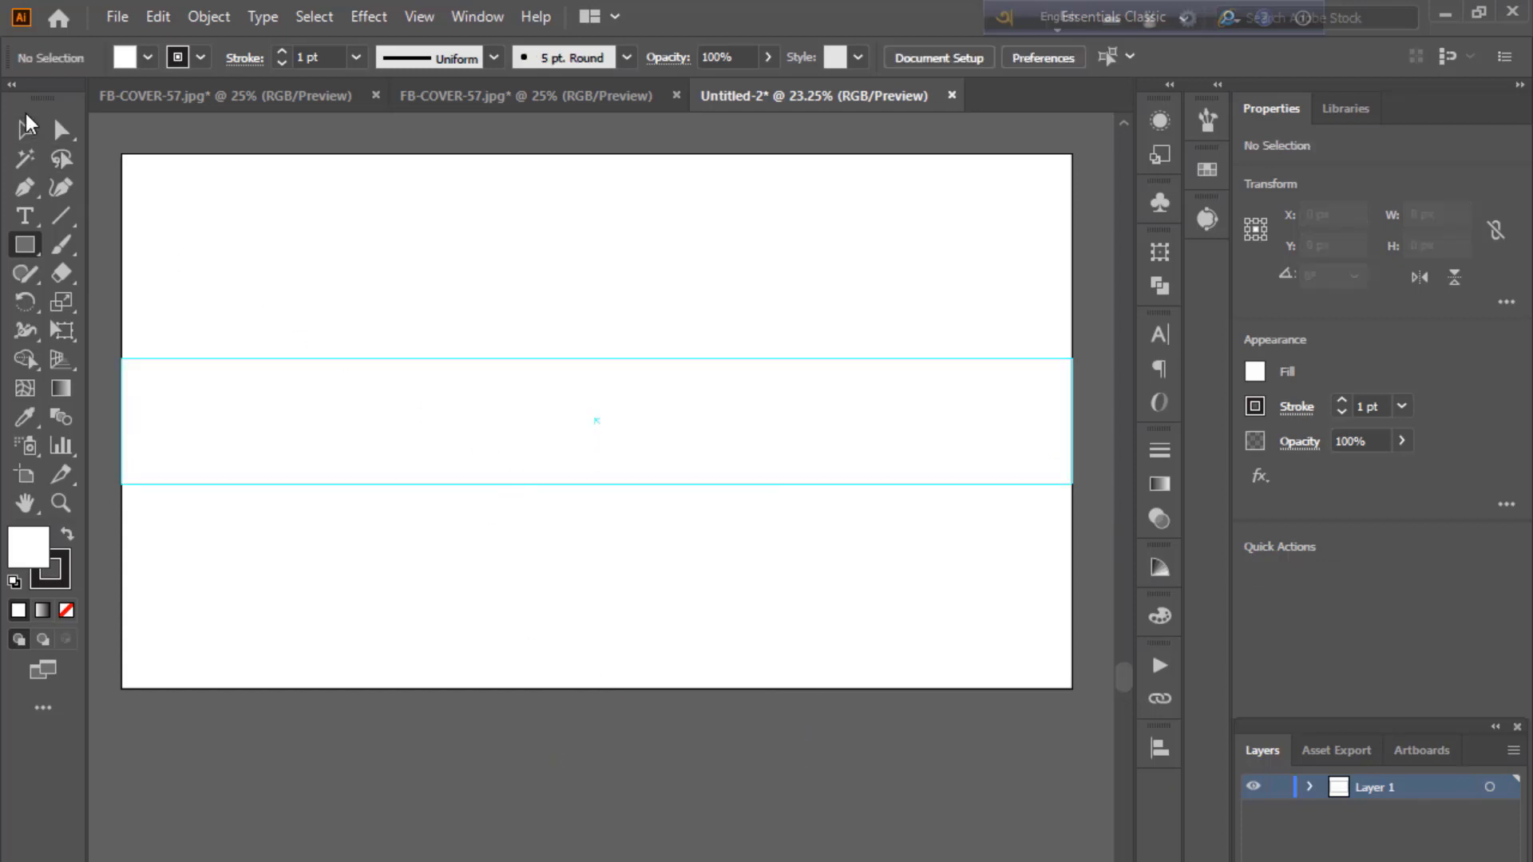
pyautogui.click(24, 130)
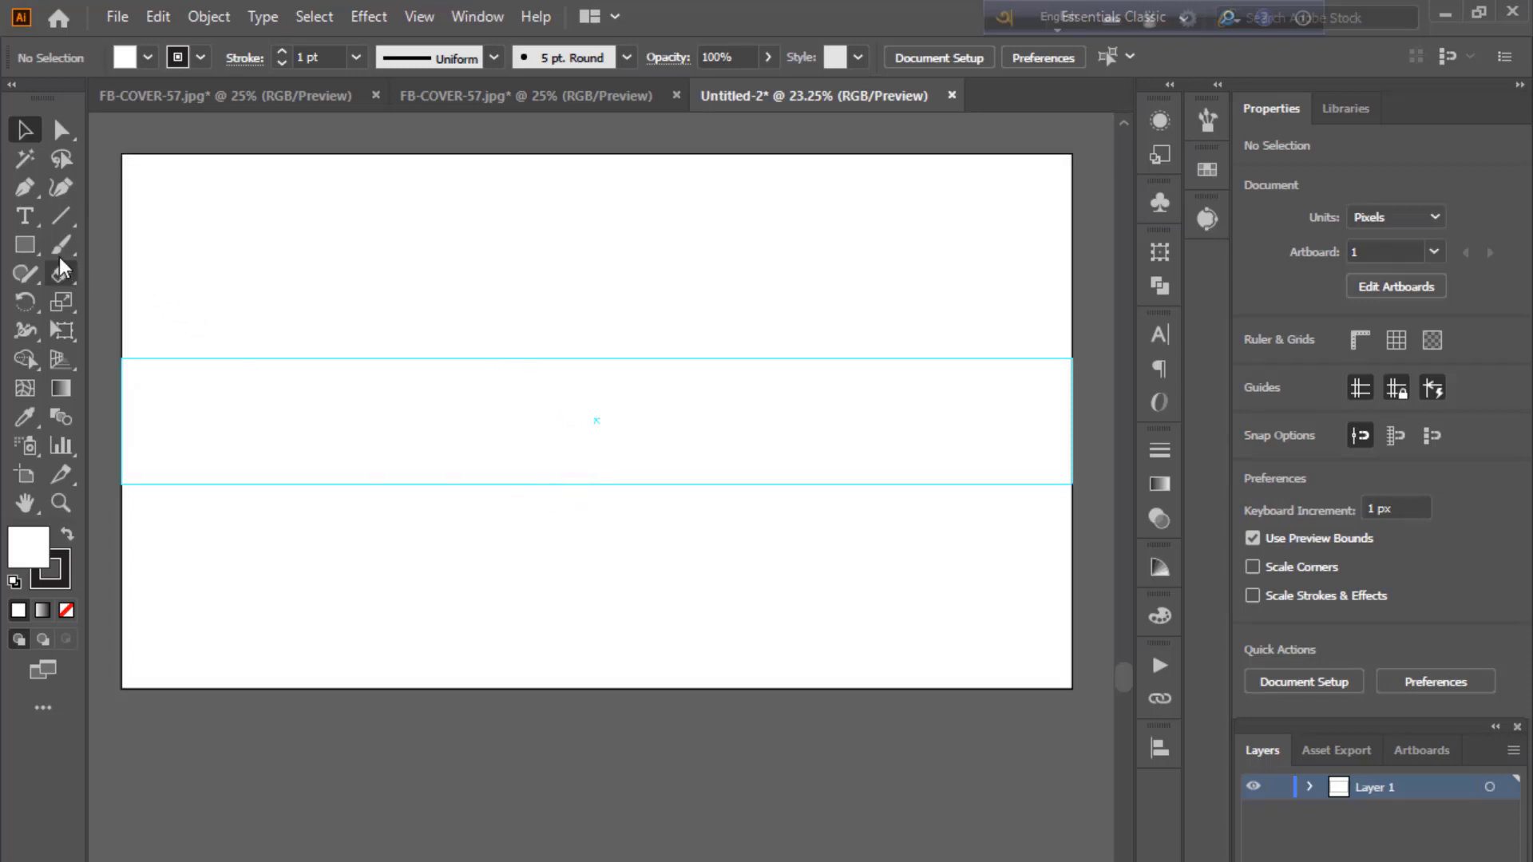
pyautogui.click(25, 245)
# - Create a 1236 px wide, 338 px tall rectangle
pyautogui.click(551, 408)
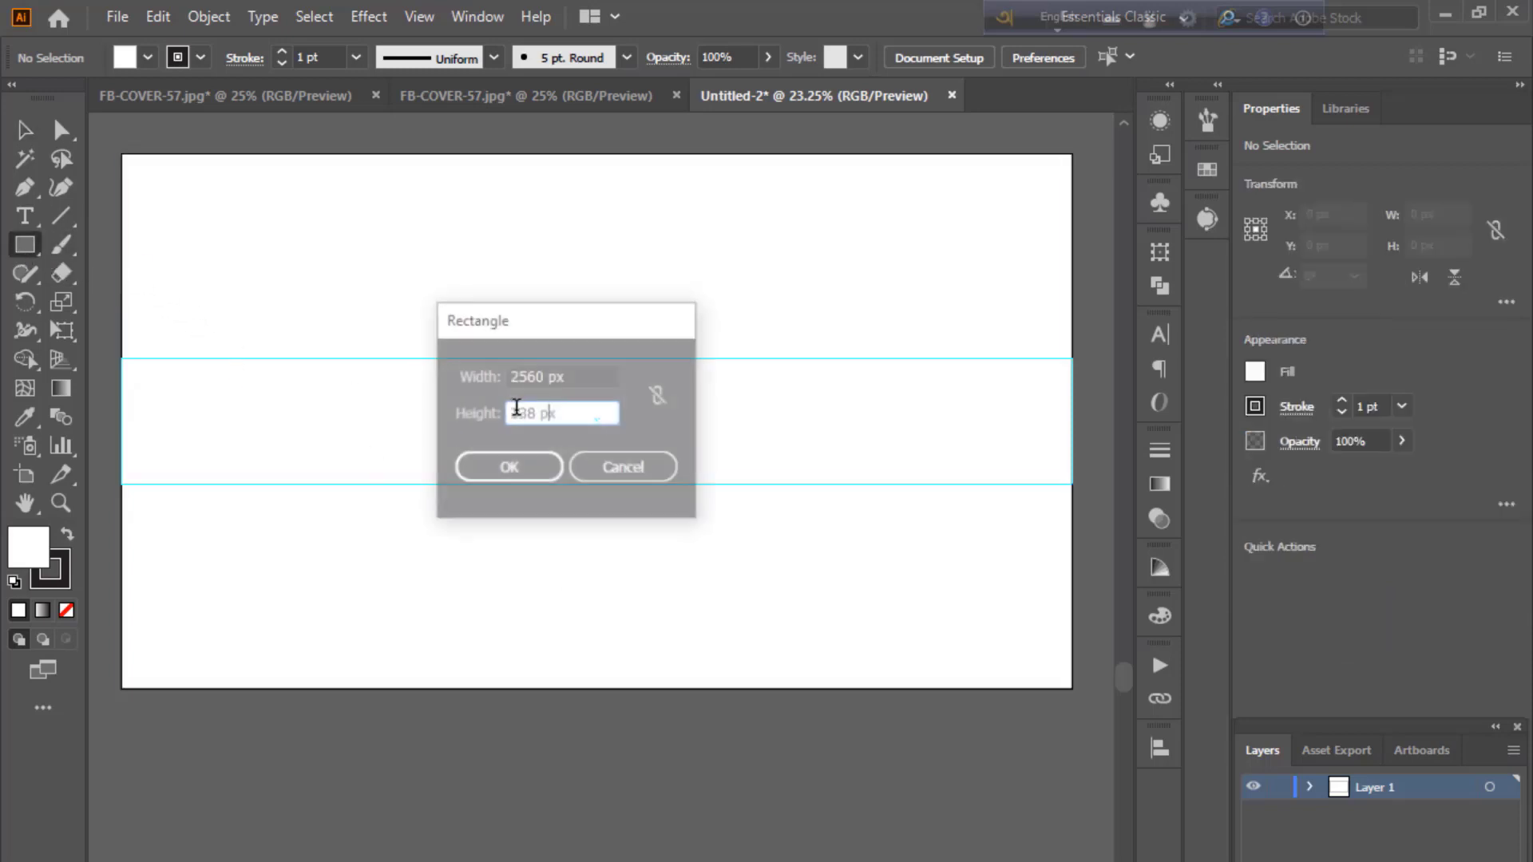
pyautogui.click(570, 377)
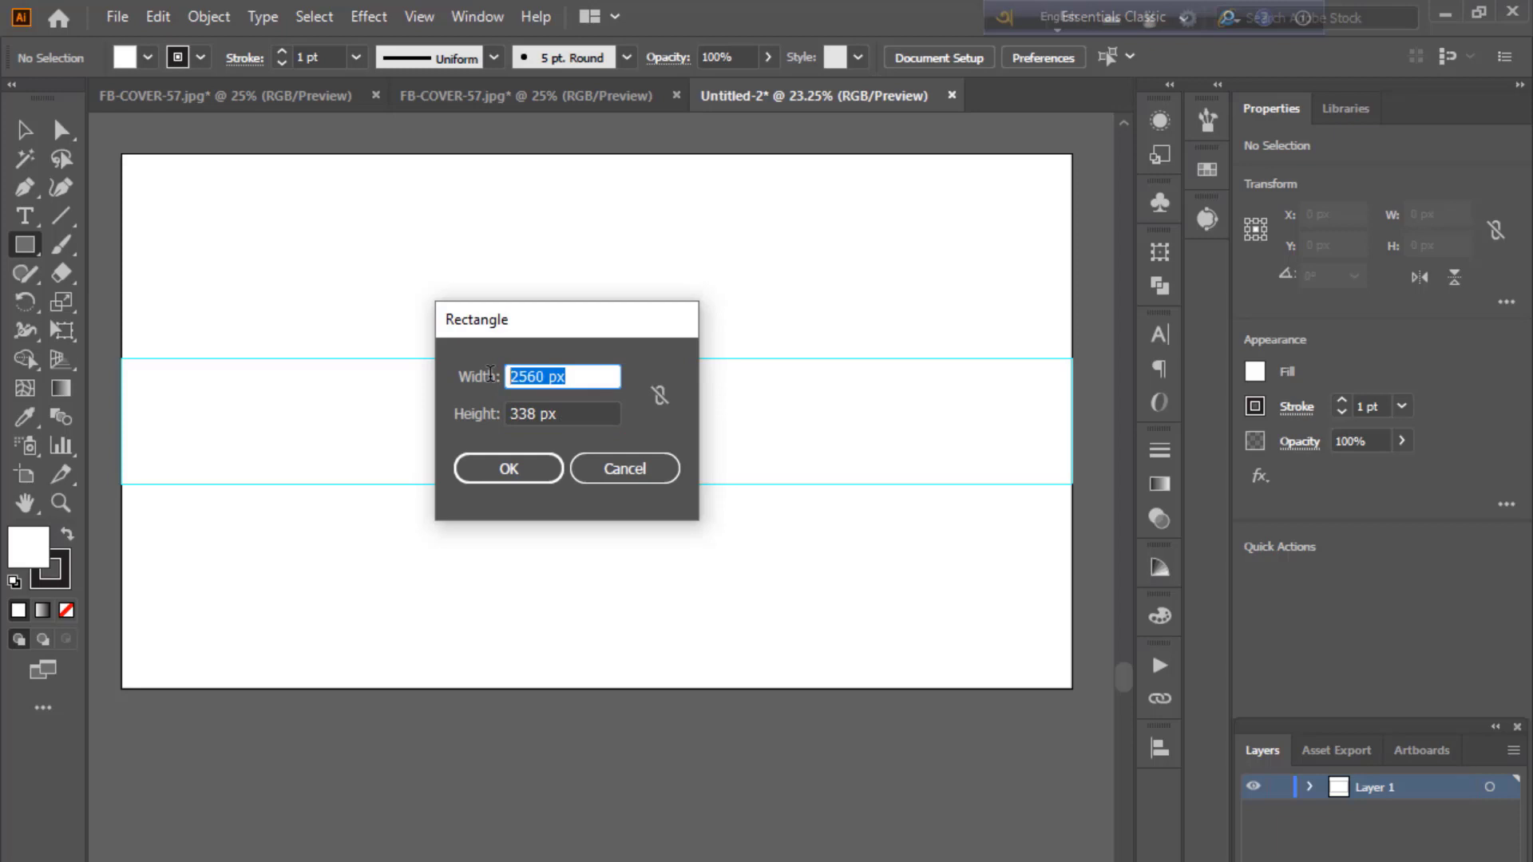
pyautogui.write('1235')
pyautogui.press('Return')
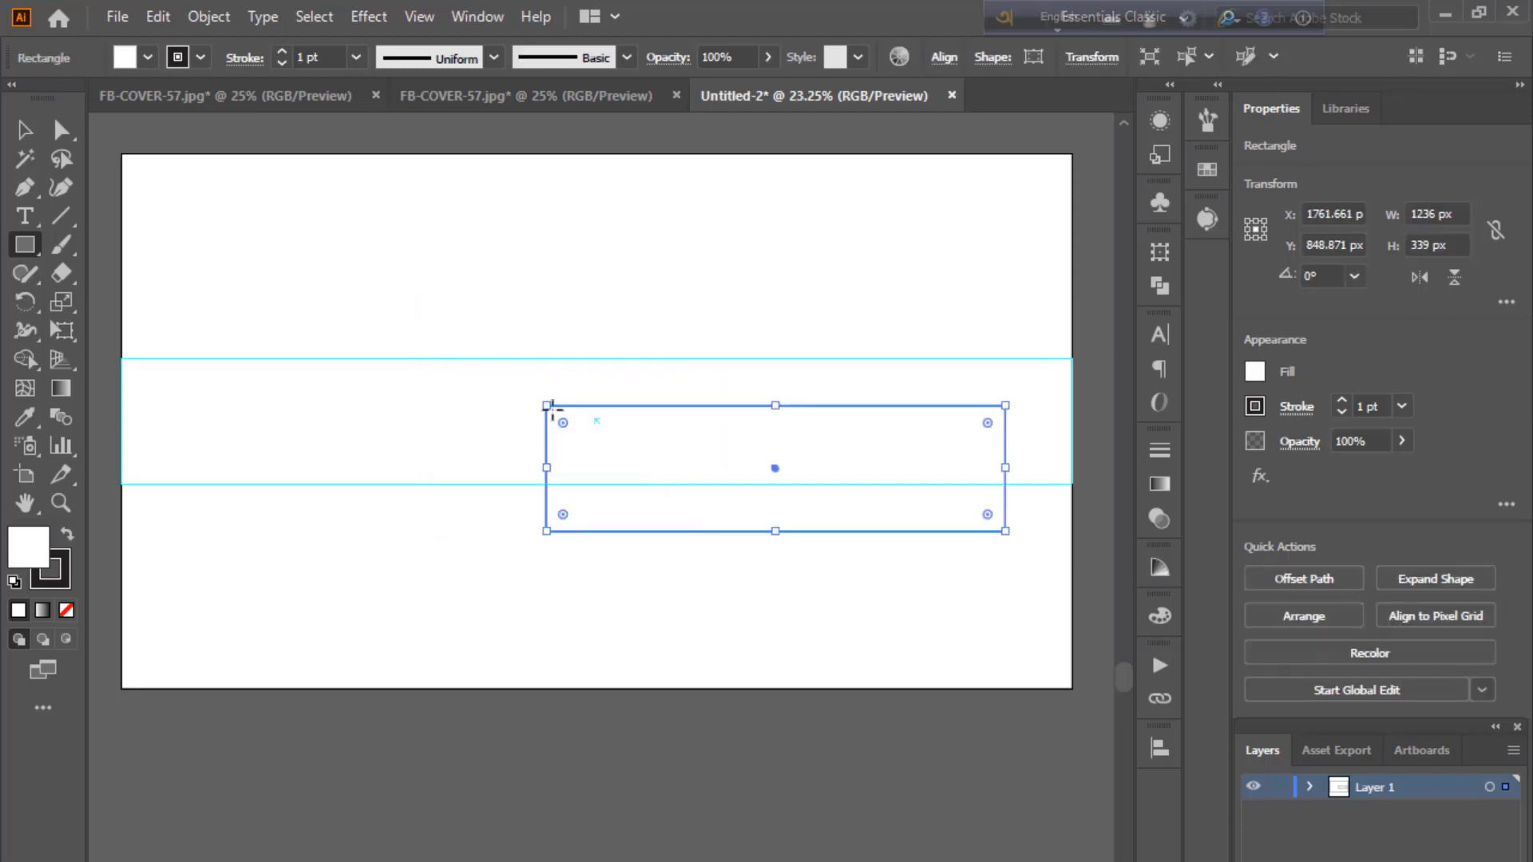
# - Centre the 1236 px rectangle on the artboard, make it guides, and zoom to 25%
pyautogui.click(1159, 751)
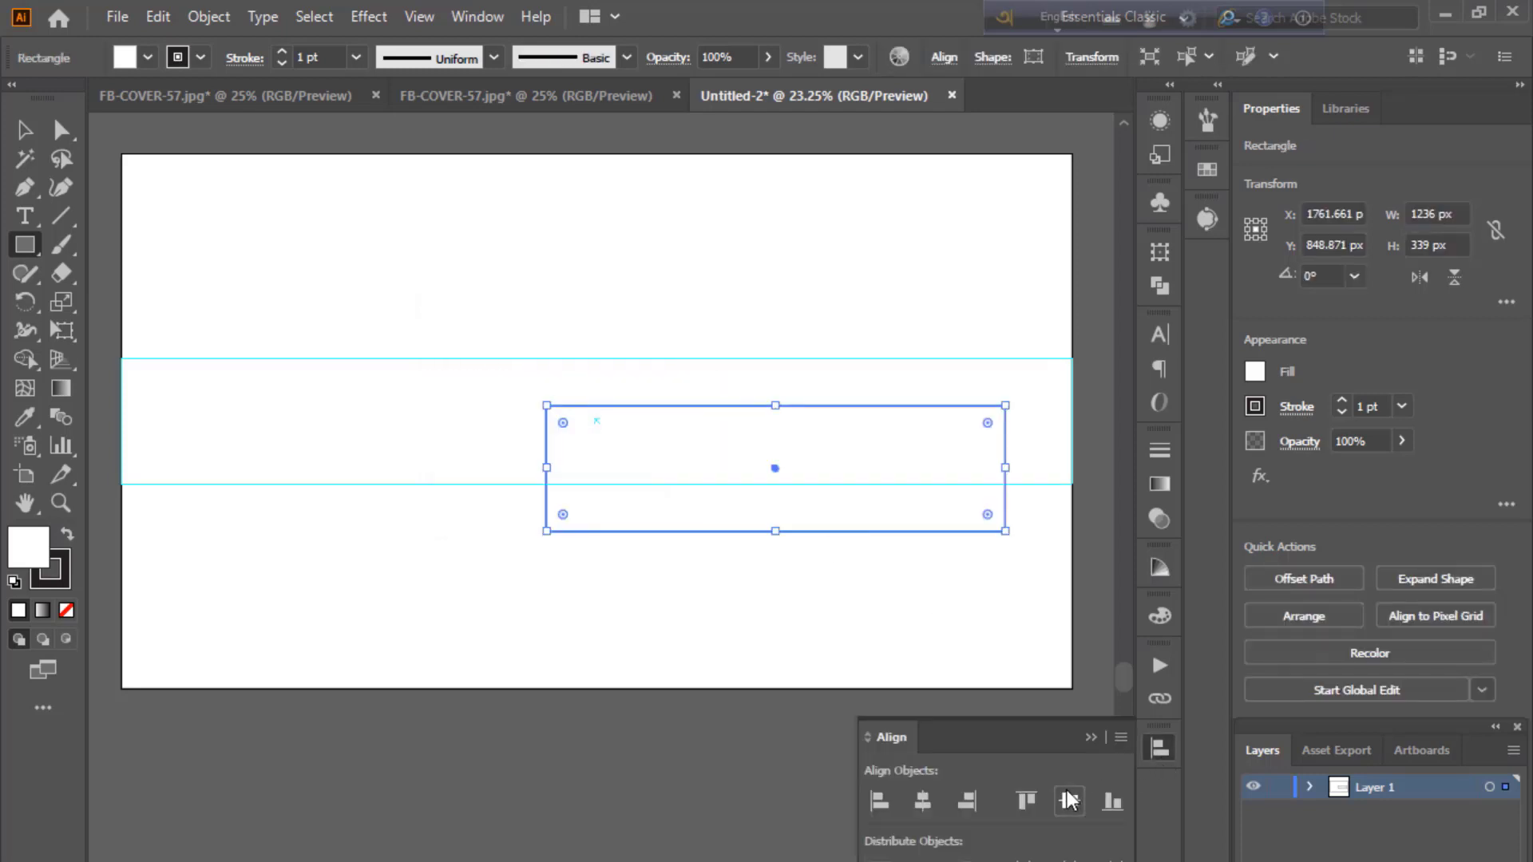
pyautogui.click(1069, 801)
pyautogui.click(923, 801)
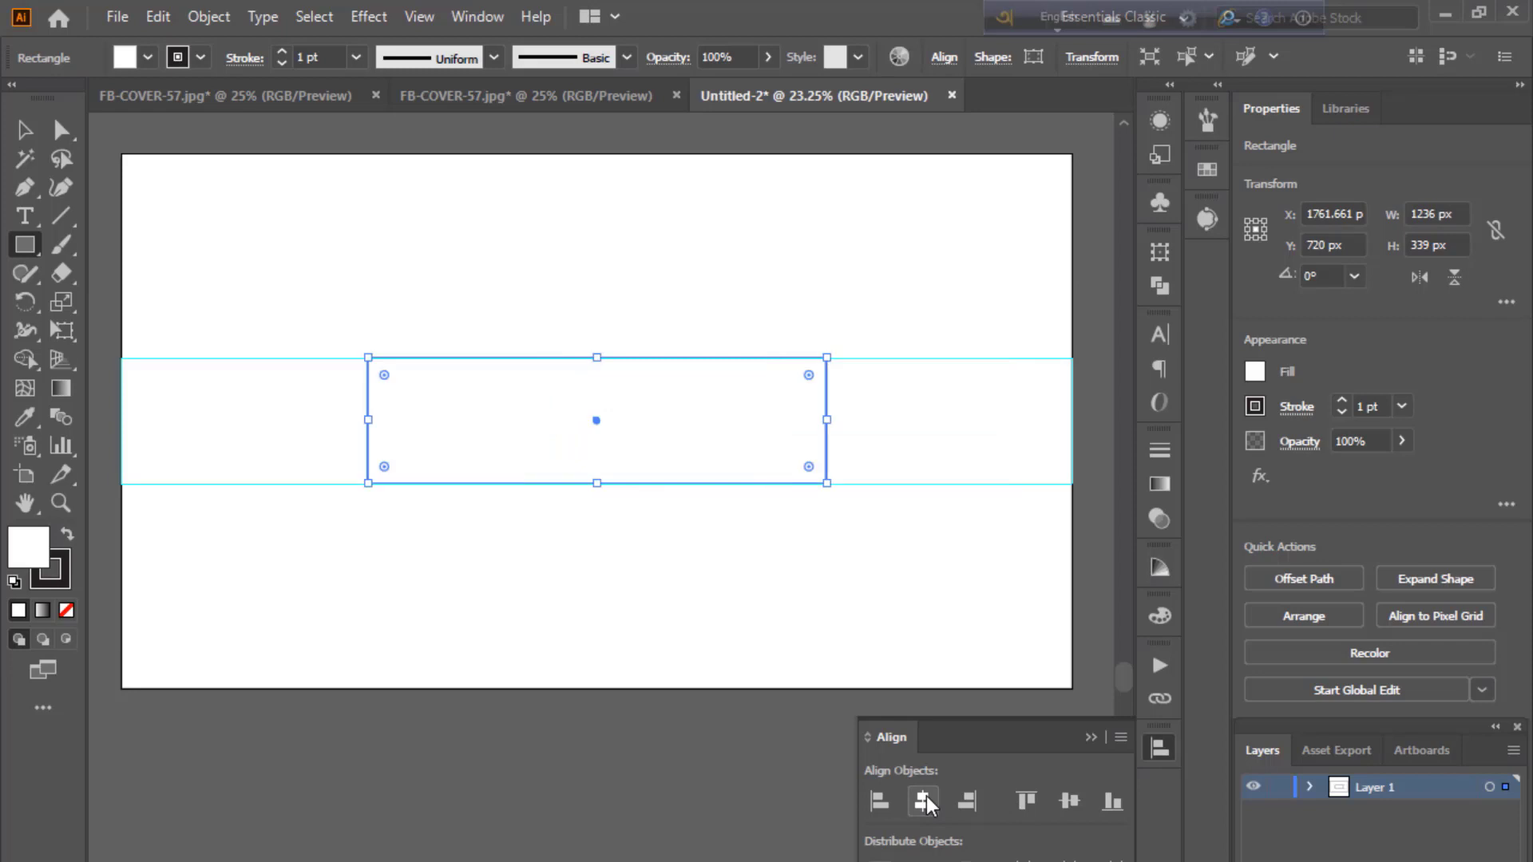
pyautogui.click(1089, 738)
pyautogui.rightClick(526, 376)
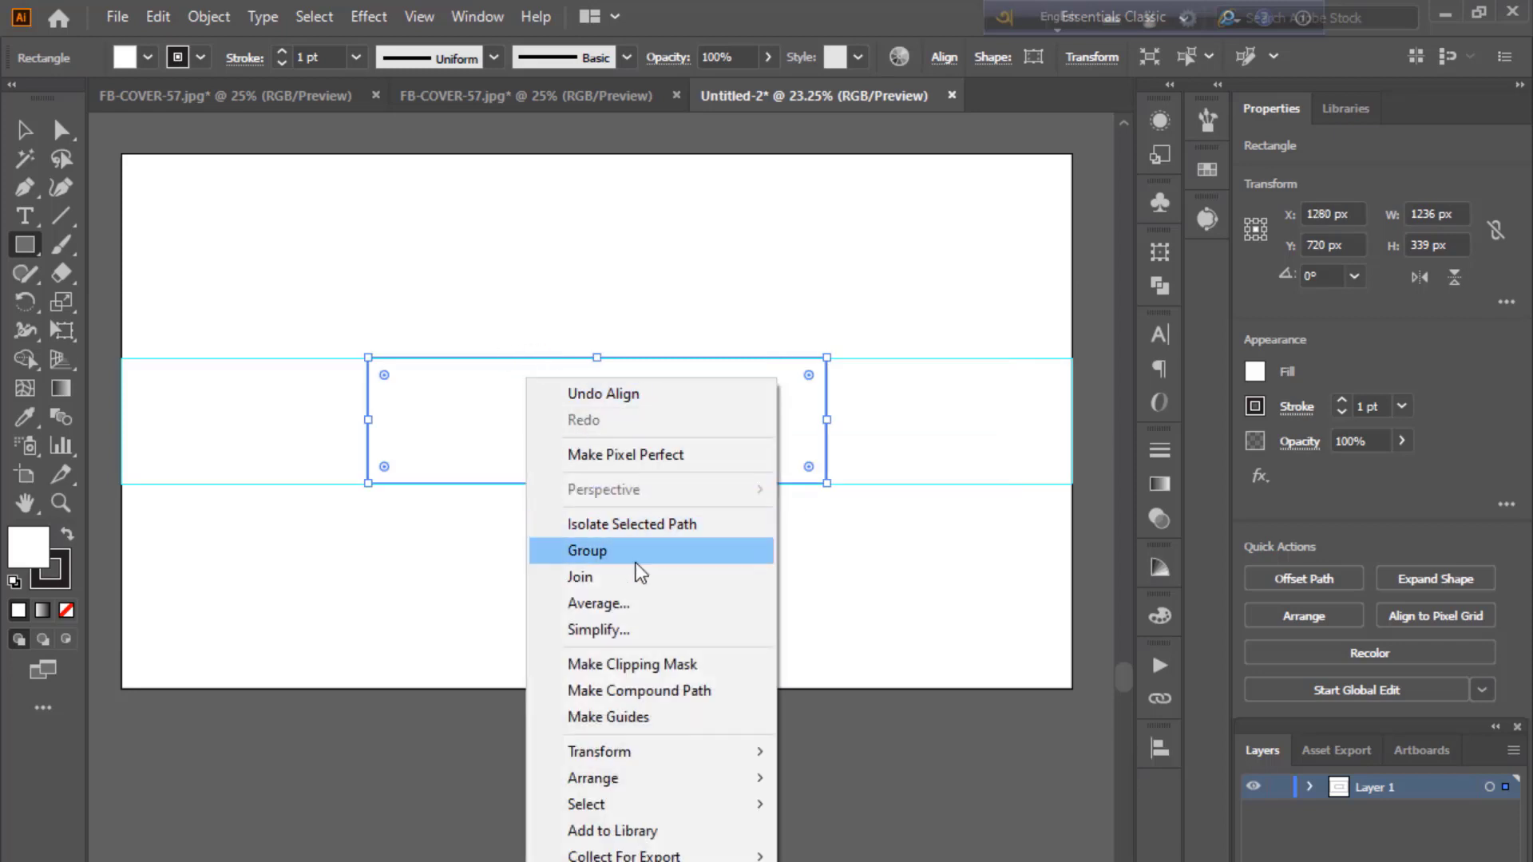
pyautogui.click(611, 716)
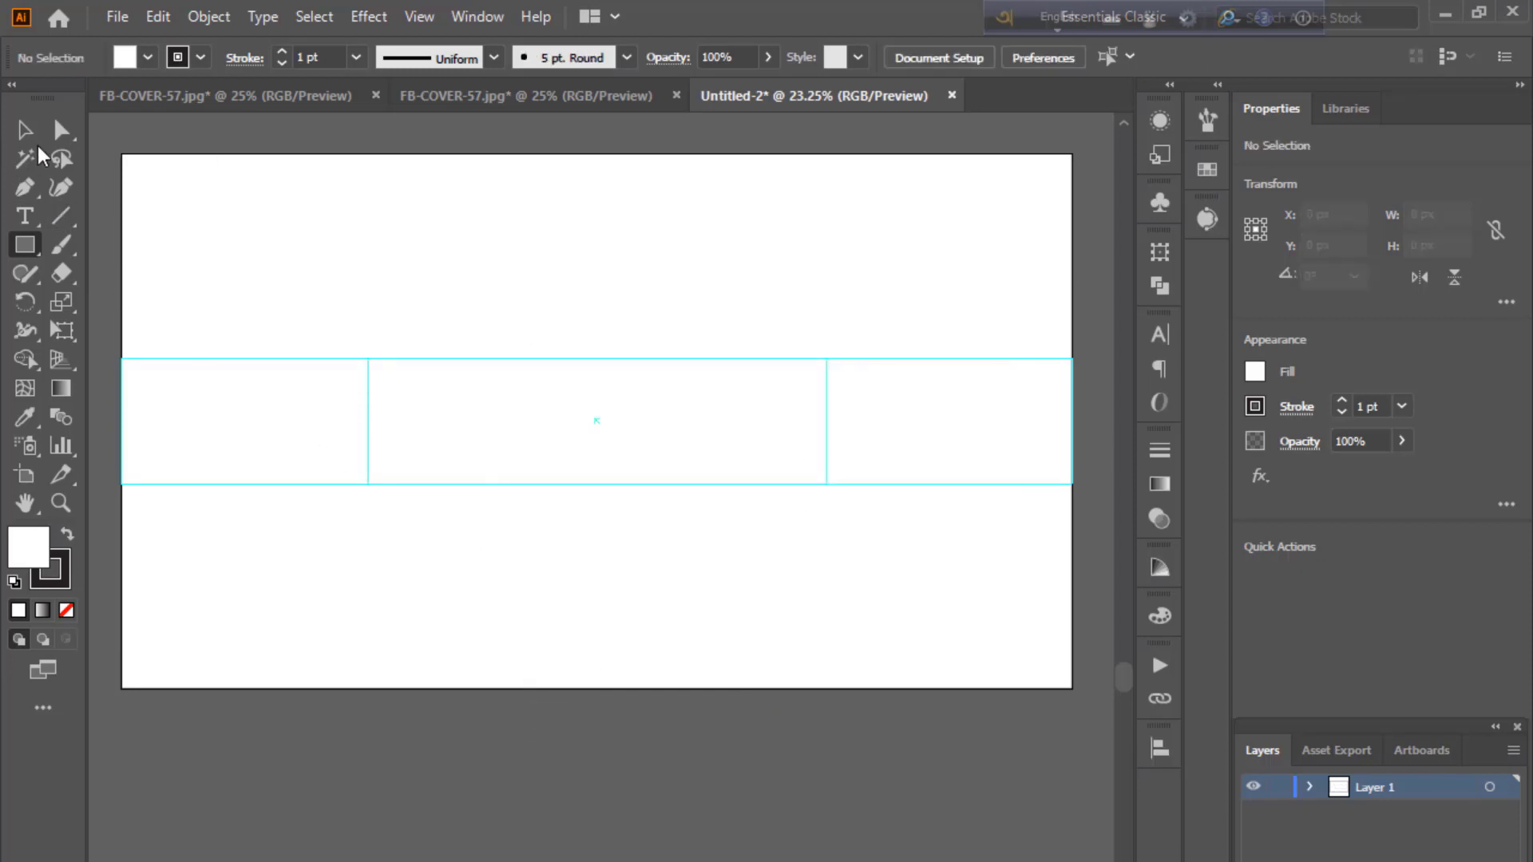
pyautogui.click(24, 129)
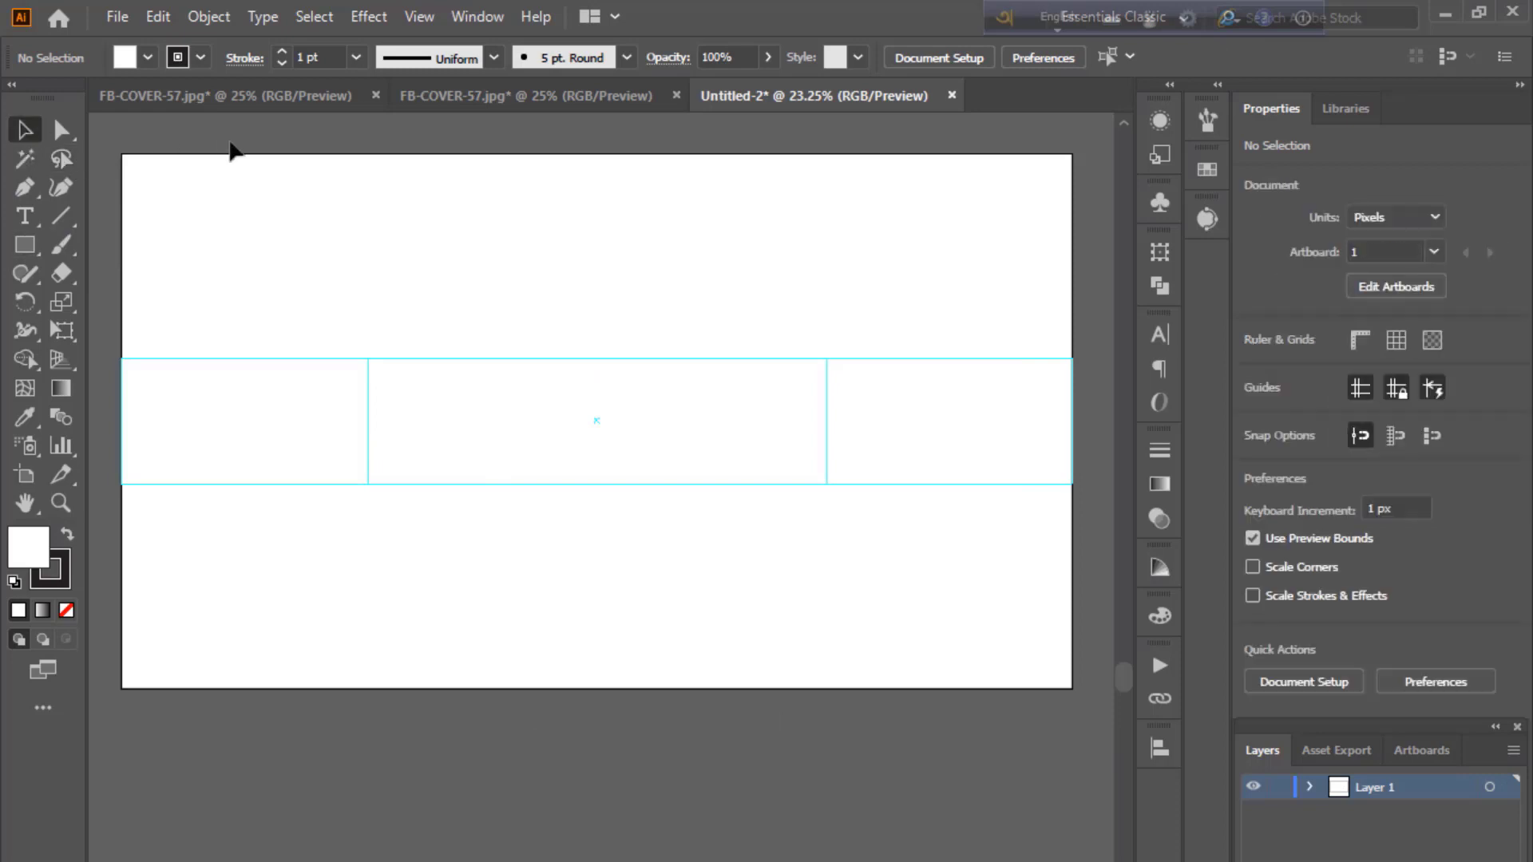
pyautogui.hotkey('ctrl', '+')
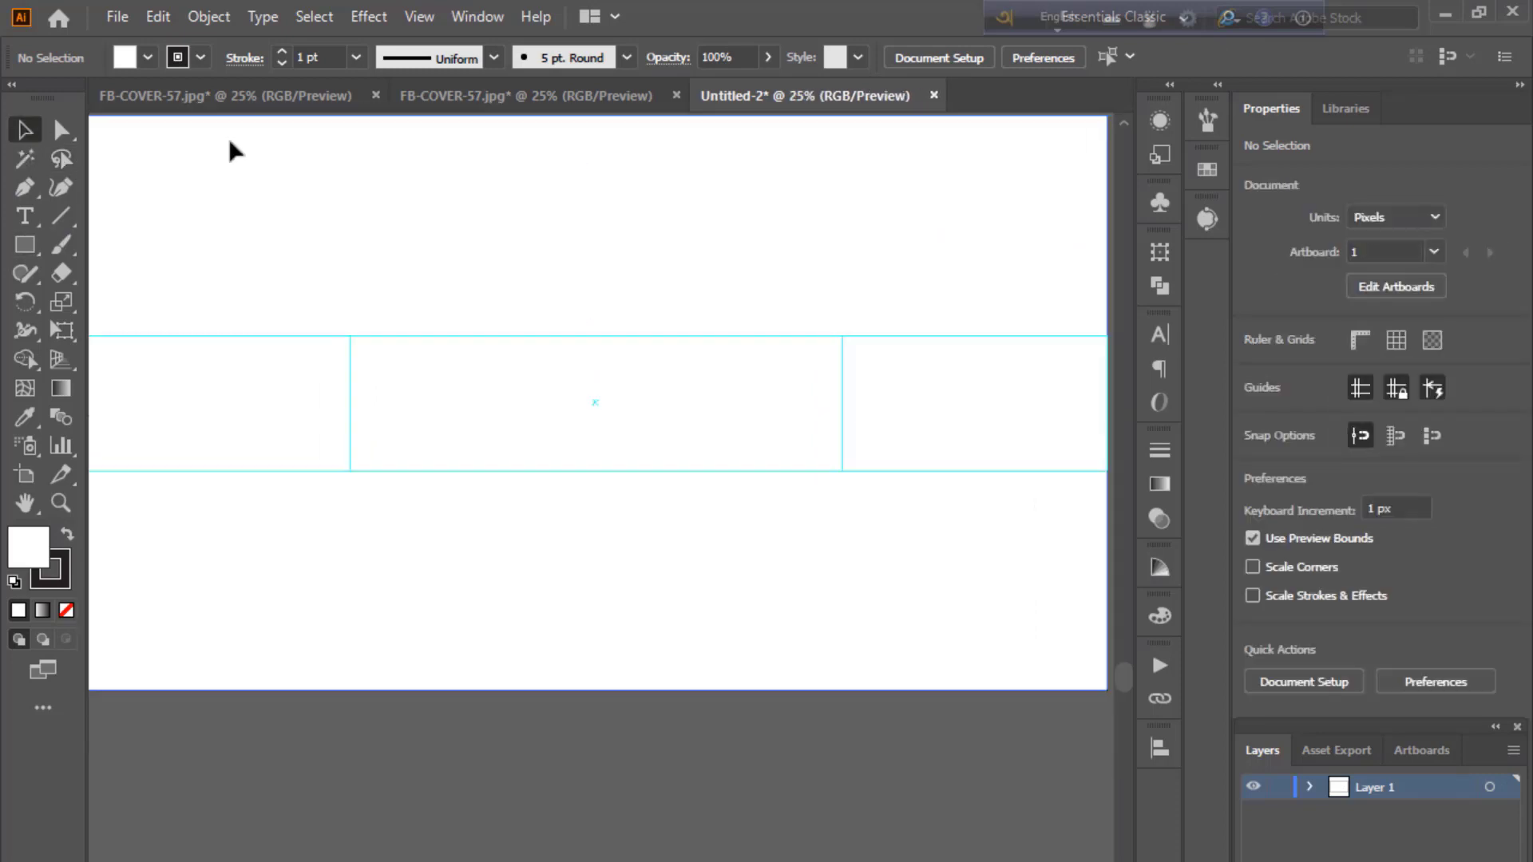
# - Draw a rectangle spanning the guide band, filled with the yellow-to-orange gradient
pyautogui.hotkey('ctrl', '-')
pyautogui.hotkey('ctrl', '+')
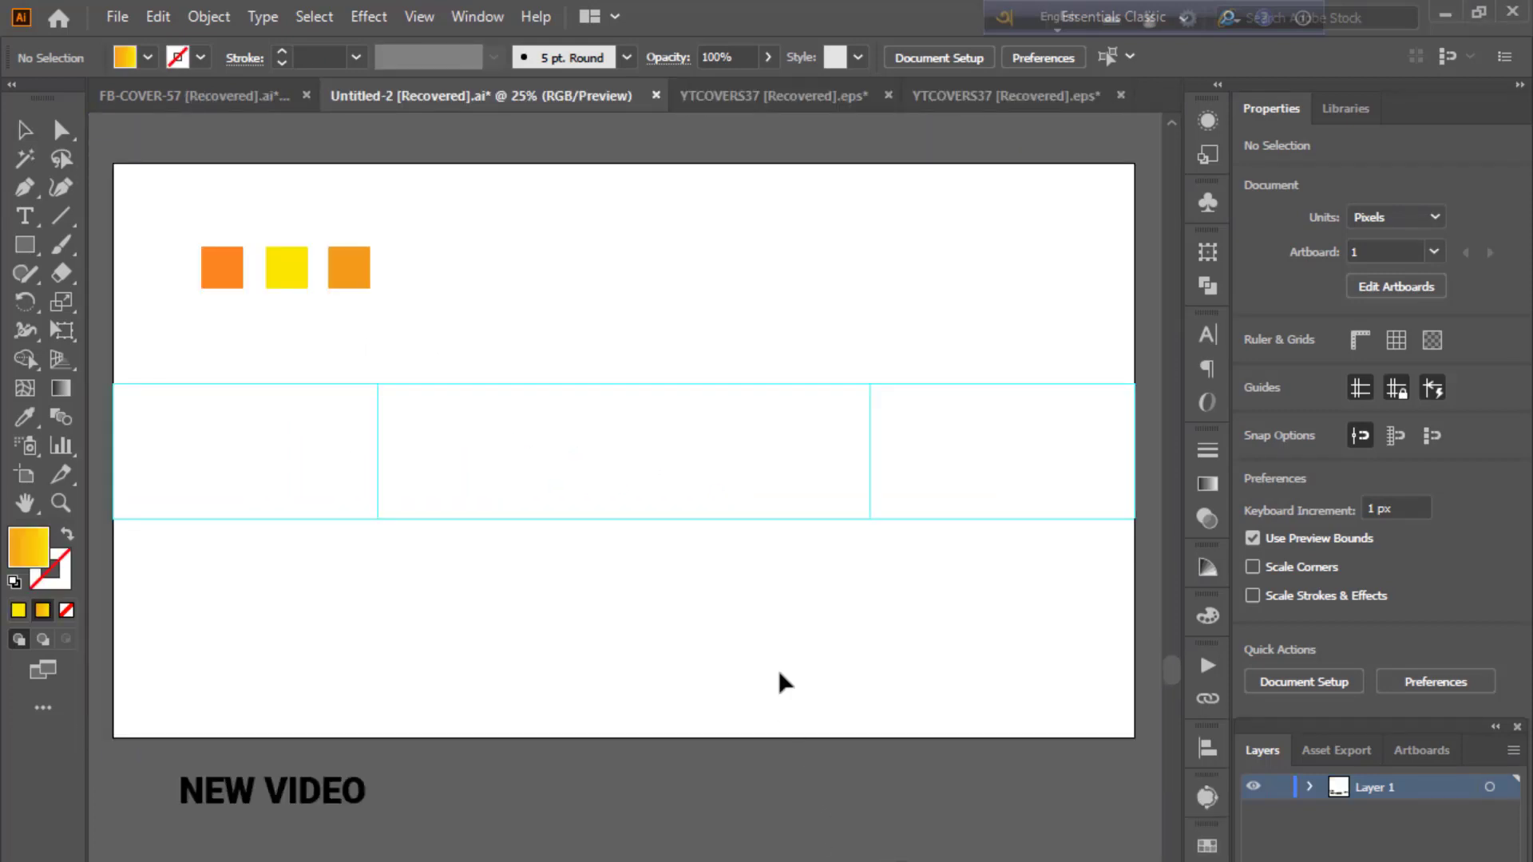
pyautogui.click(29, 246)
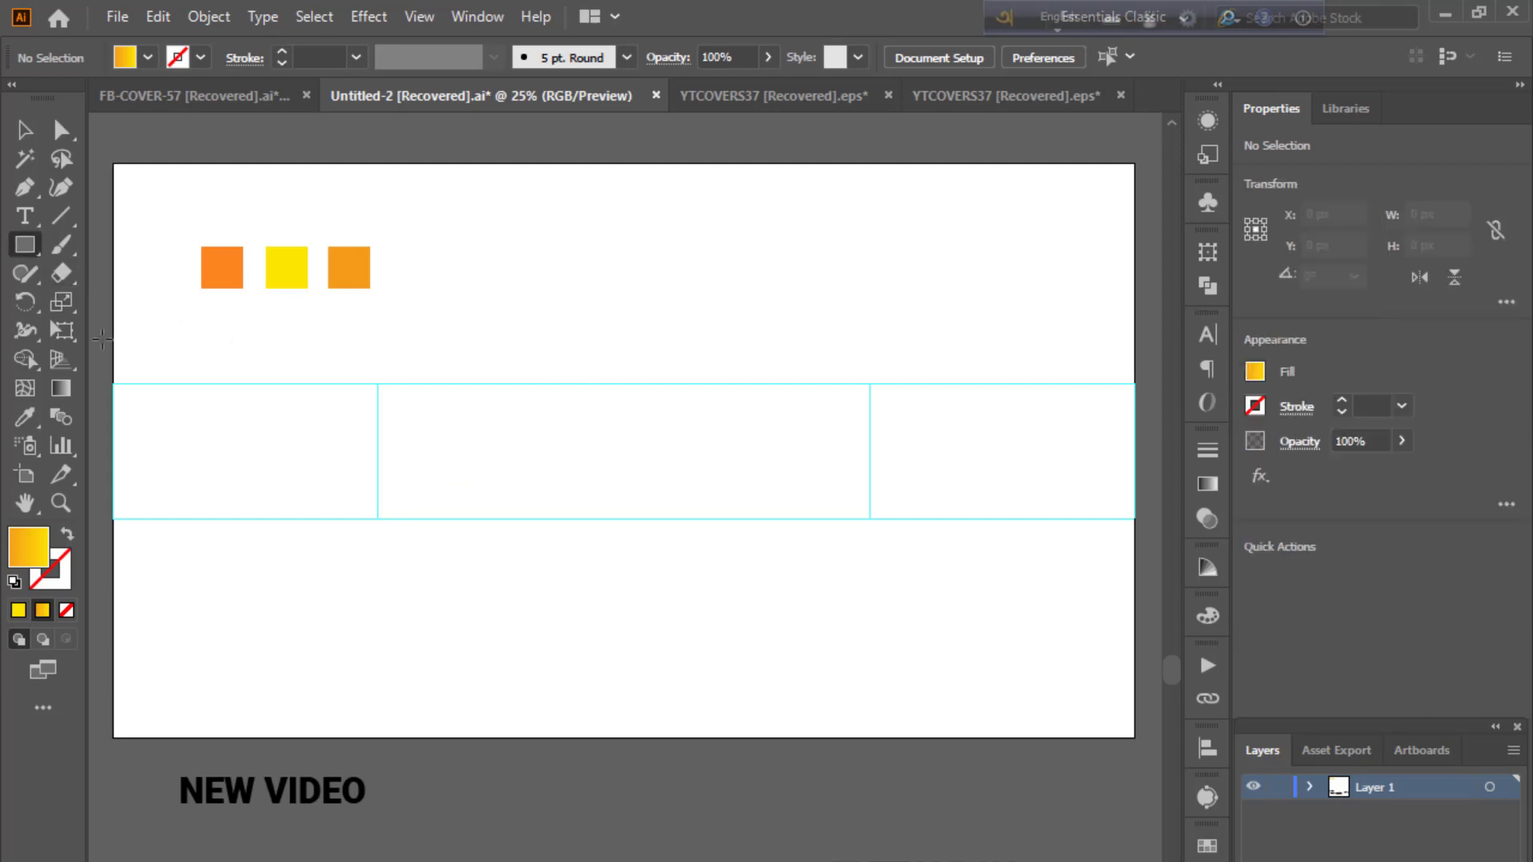
pyautogui.moveTo(112, 384)
pyautogui.mouseDown()
pyautogui.moveTo(634, 519)
pyautogui.moveTo(1133, 517)
pyautogui.mouseUp()
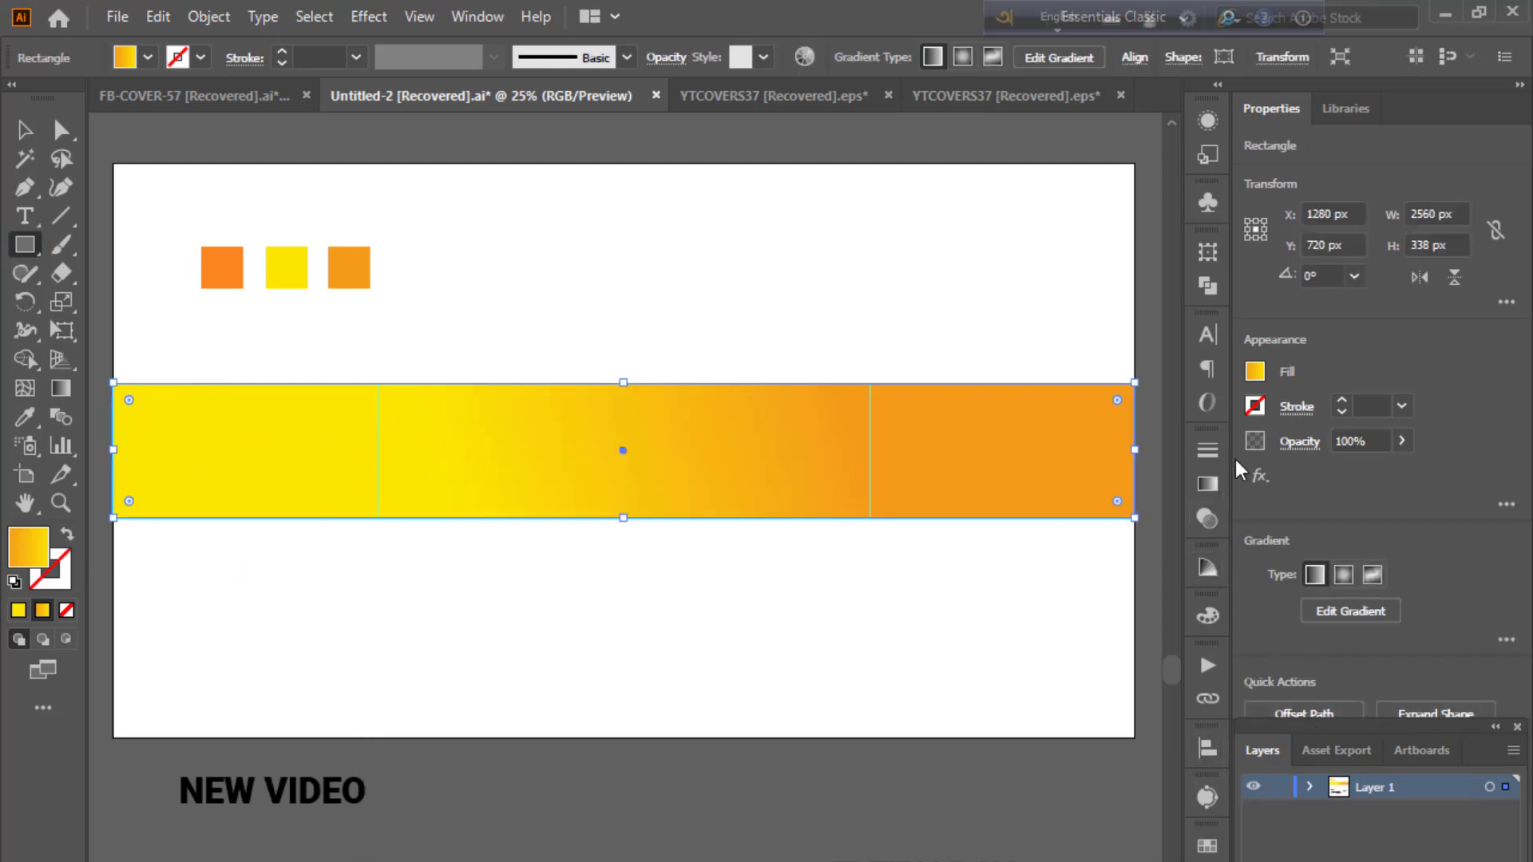
# - Redraw the band's gradient vertically, orange at the top to yellow at the bottom
pyautogui.click(1208, 484)
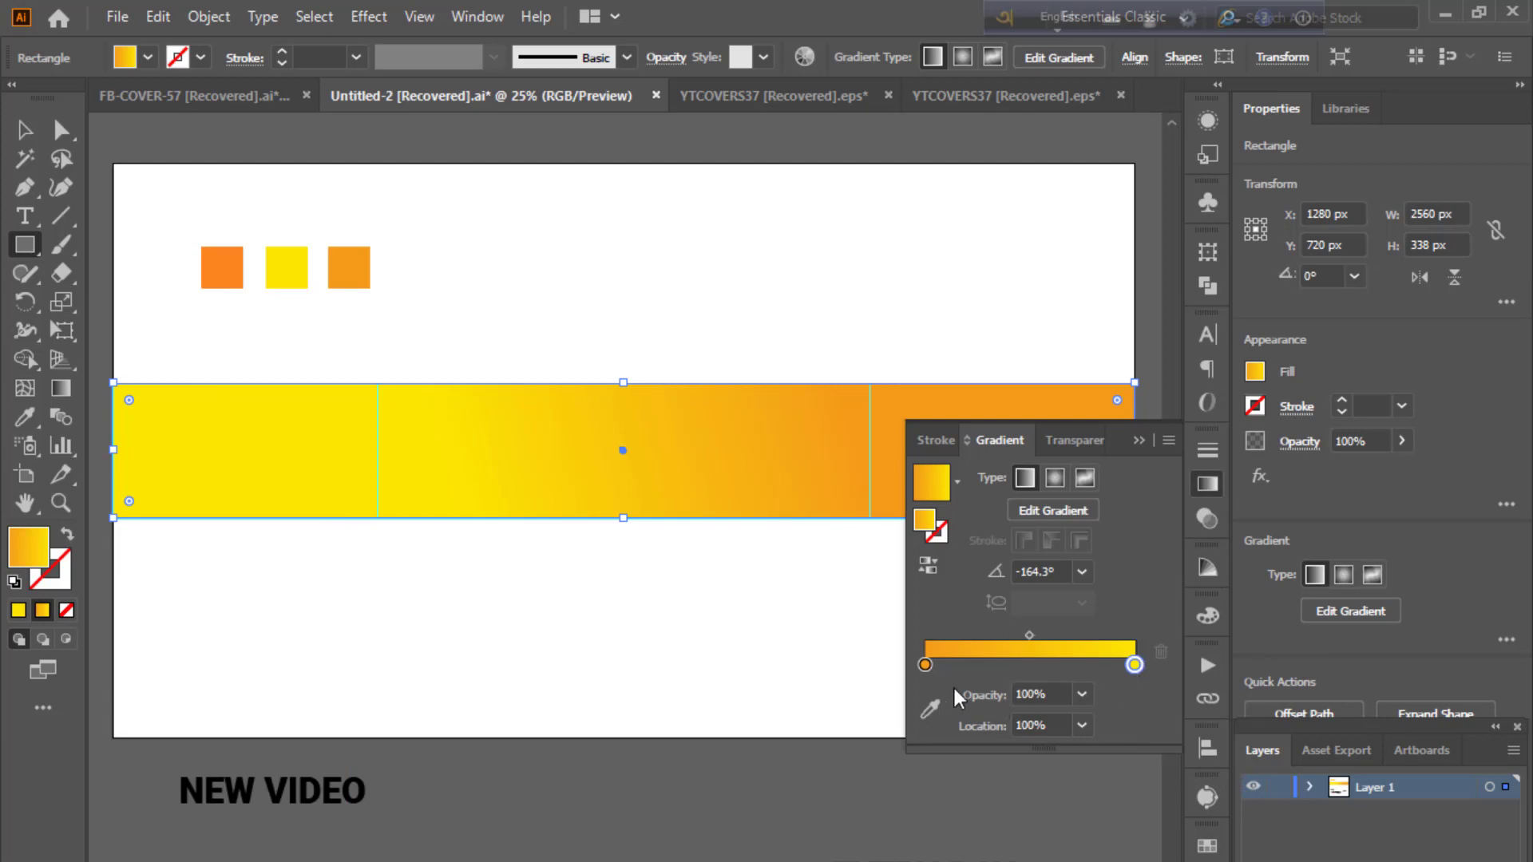
pyautogui.click(1139, 441)
pyautogui.press('g')
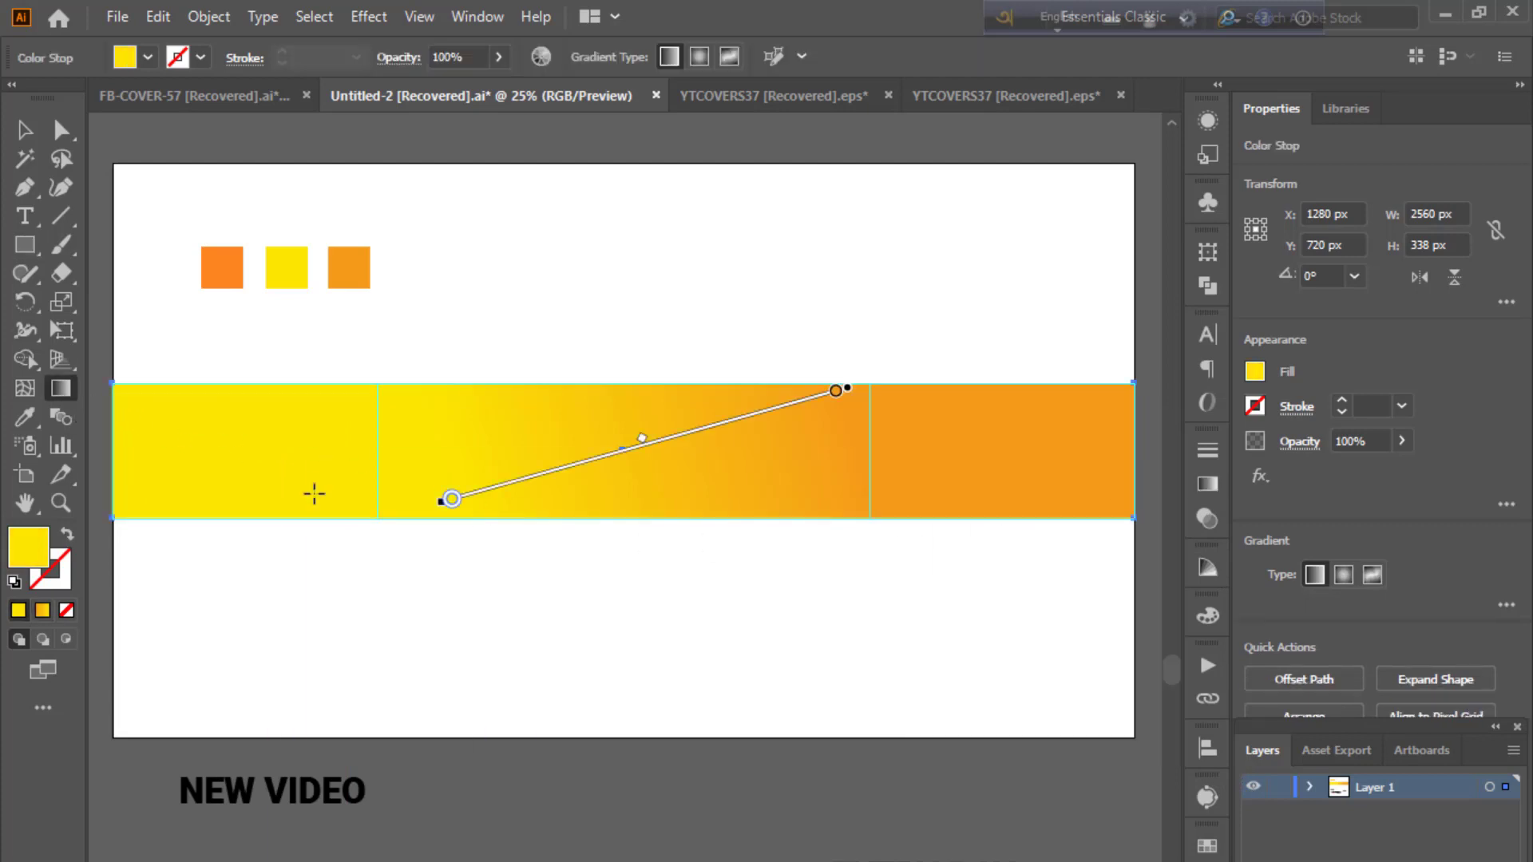
pyautogui.moveTo(586, 380); pyautogui.dragTo(587, 509)
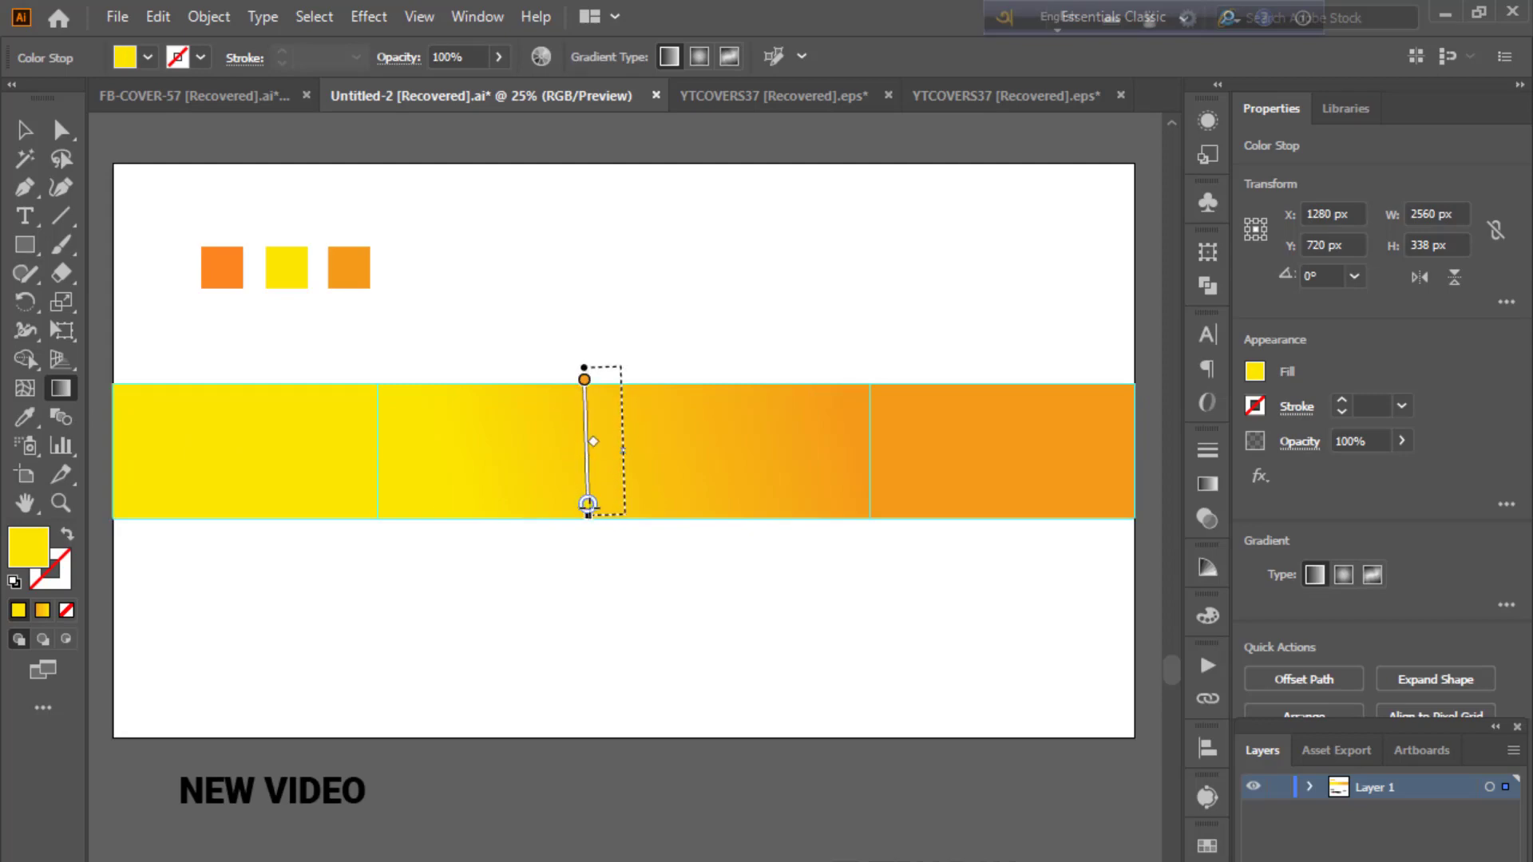
pyautogui.moveTo(279, 375); pyautogui.dragTo(674, 462)
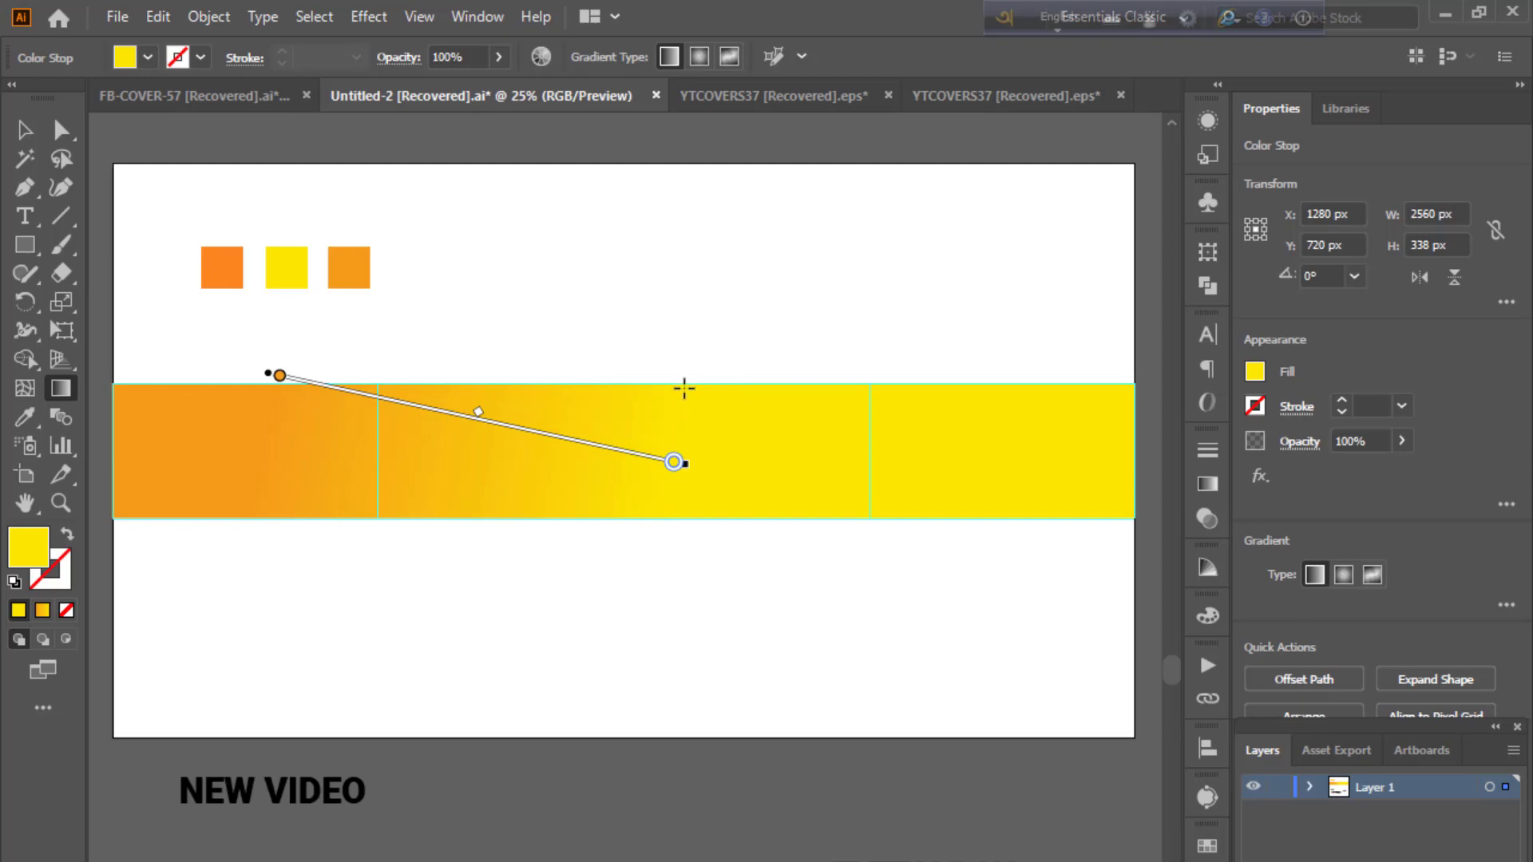
pyautogui.moveTo(684, 389); pyautogui.dragTo(685, 511)
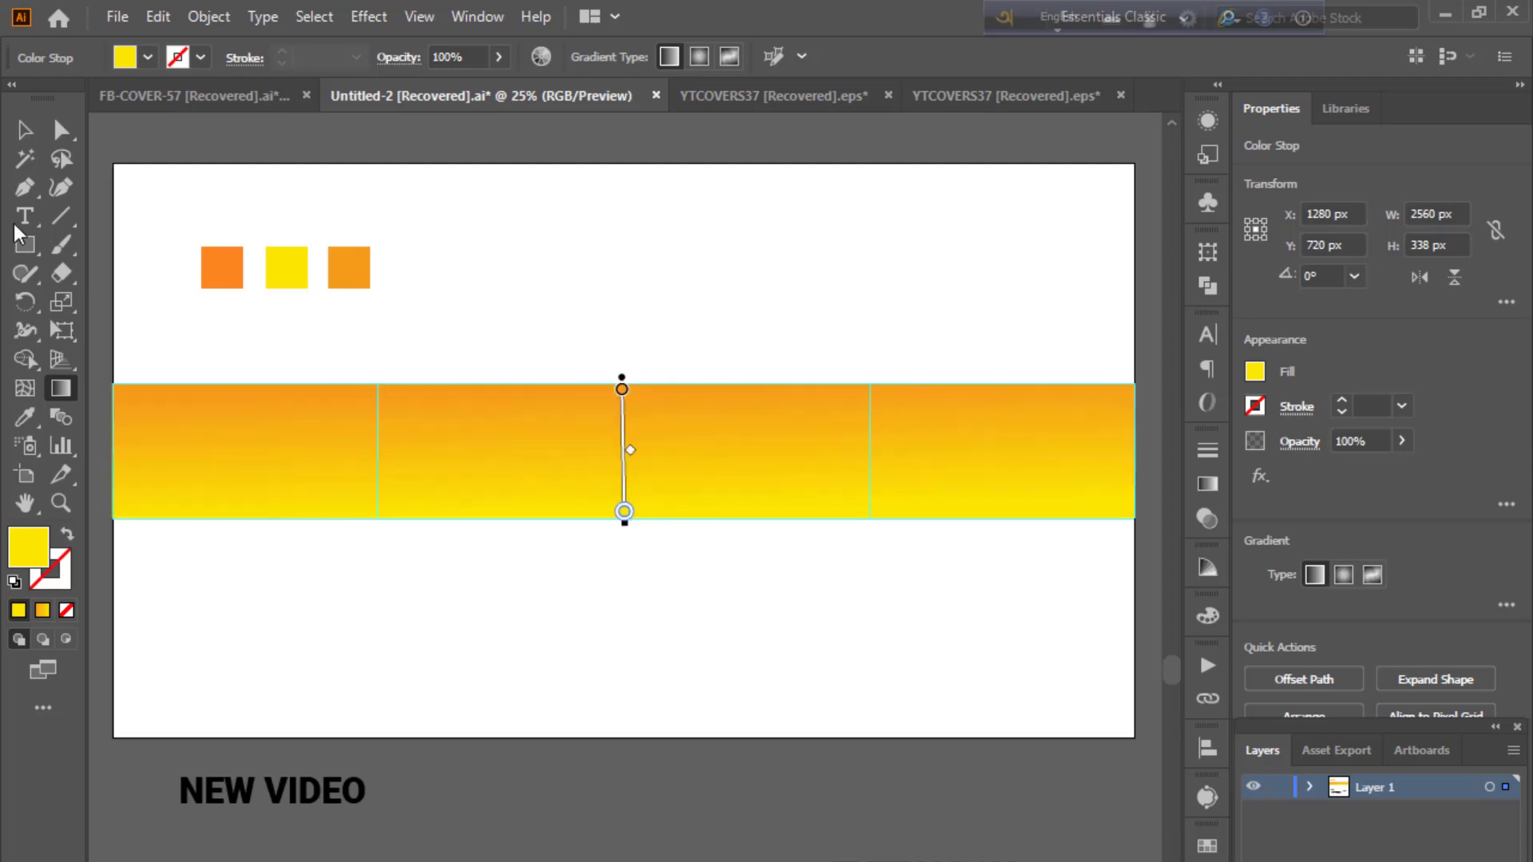
pyautogui.click(25, 130)
pyautogui.click(149, 144)
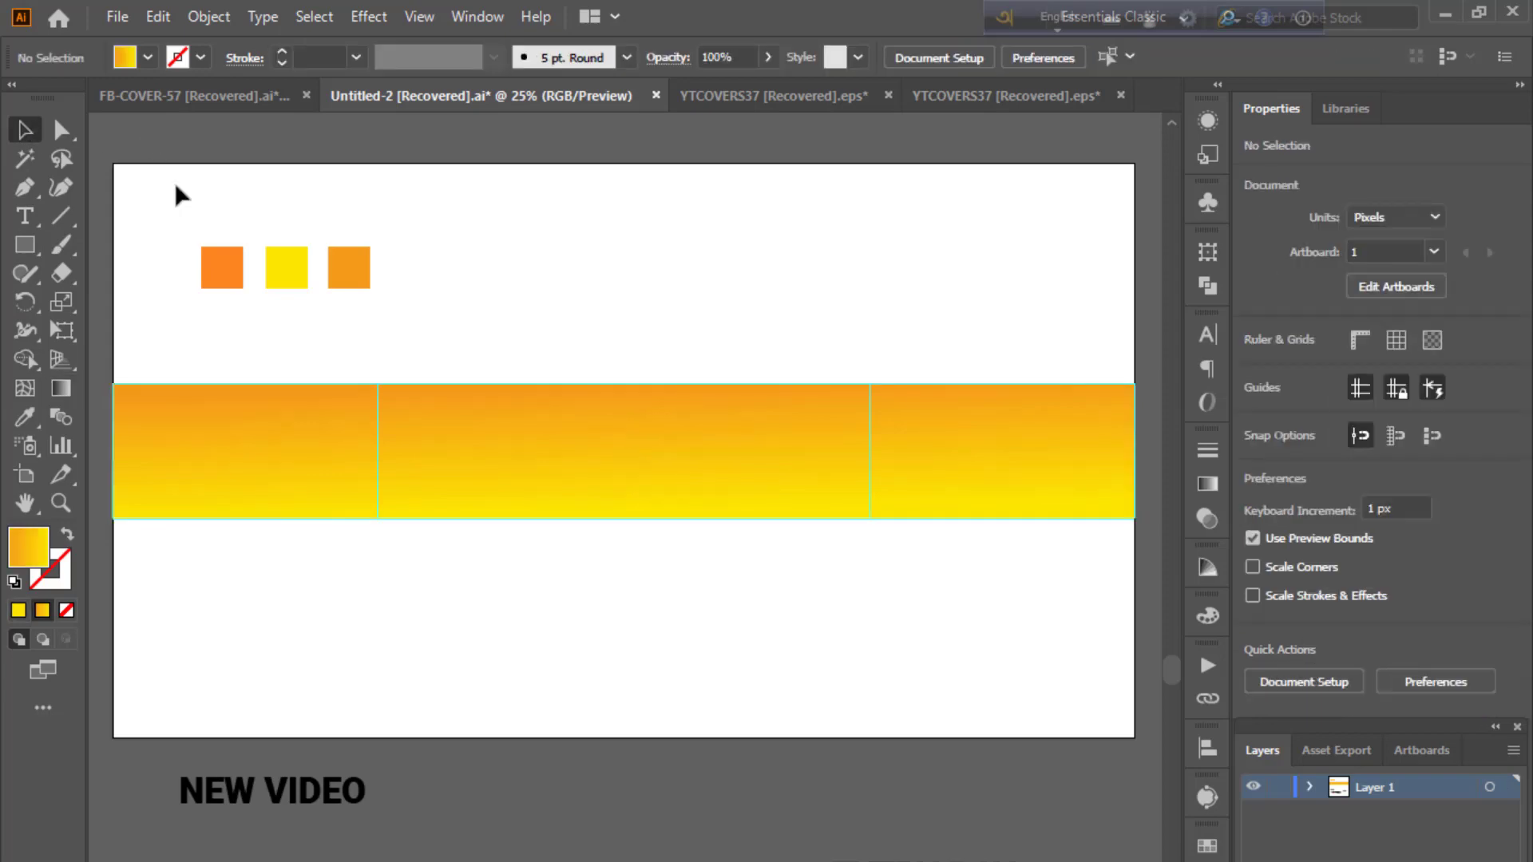
# - Draw a gradient-filled circle and place it over the band's left edge
pyautogui.moveTo(25, 251); pyautogui.dragTo(124, 307)
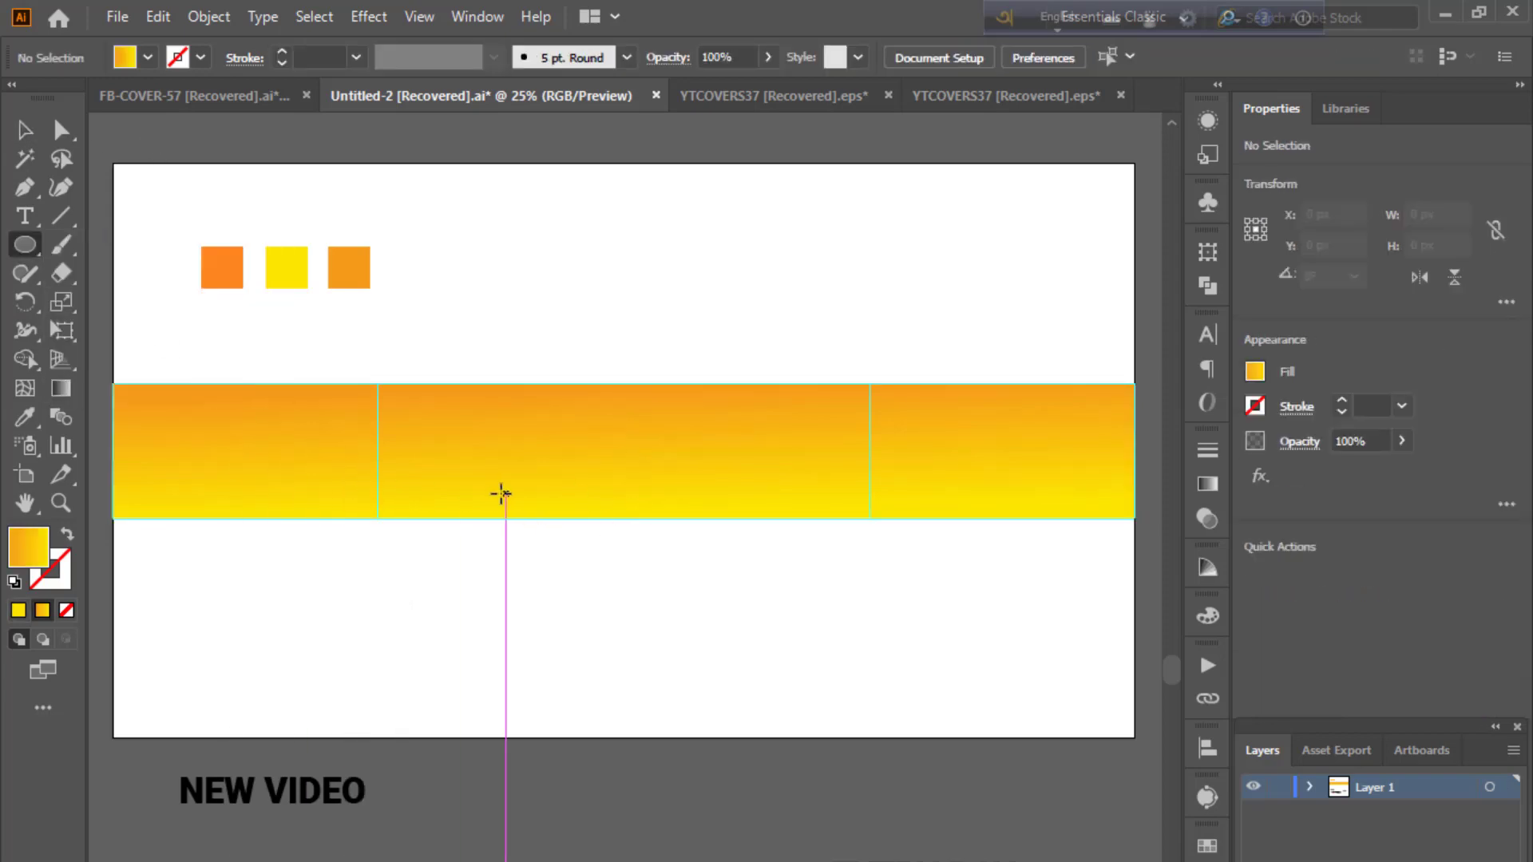
pyautogui.moveTo(428, 414); pyautogui.dragTo(580, 566)
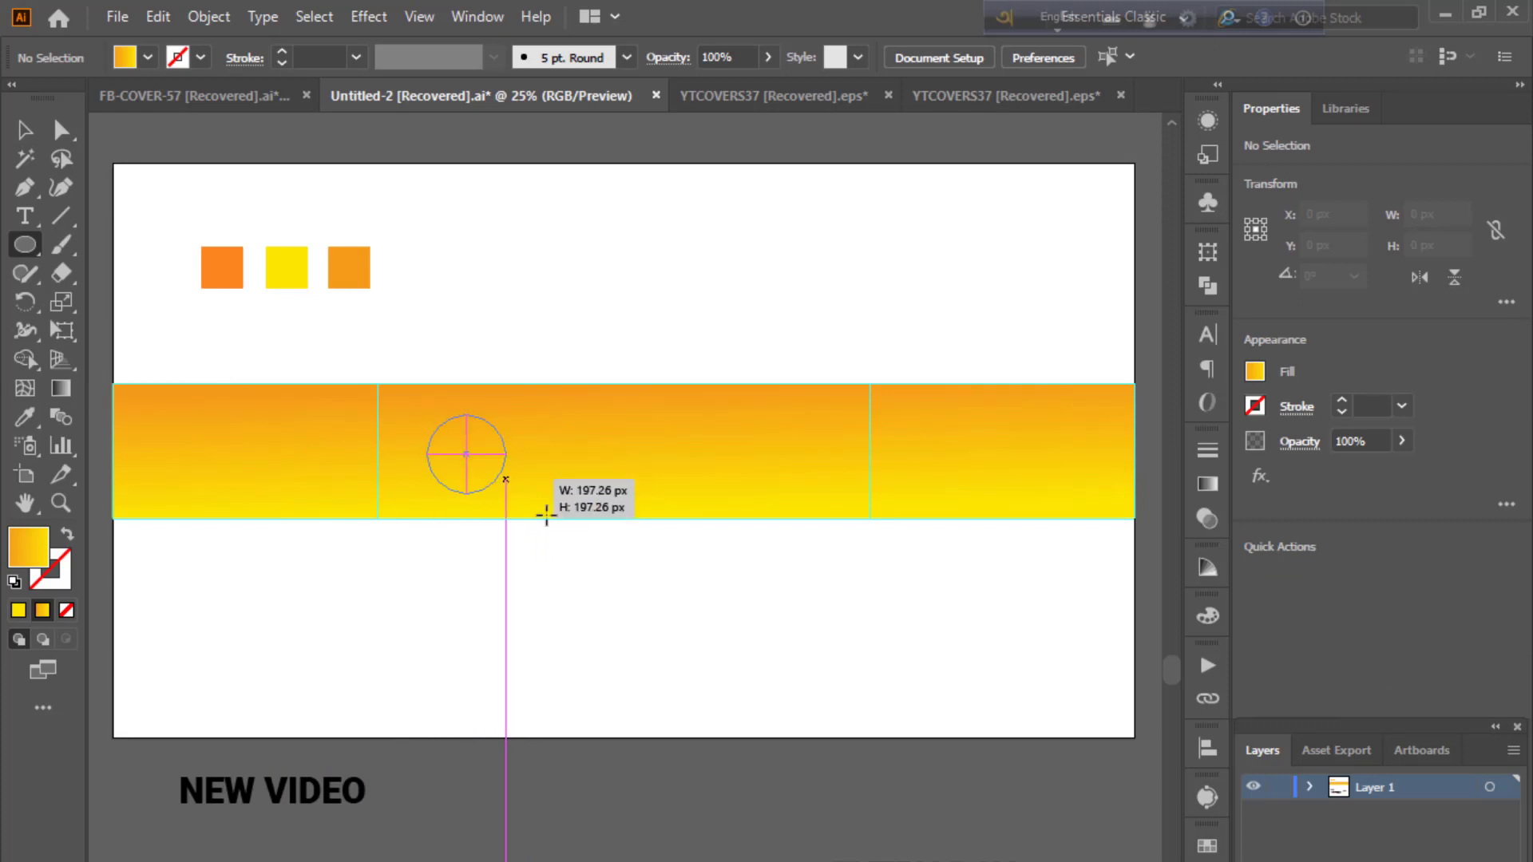
pyautogui.moveTo(502, 488); pyautogui.dragTo(178, 473)
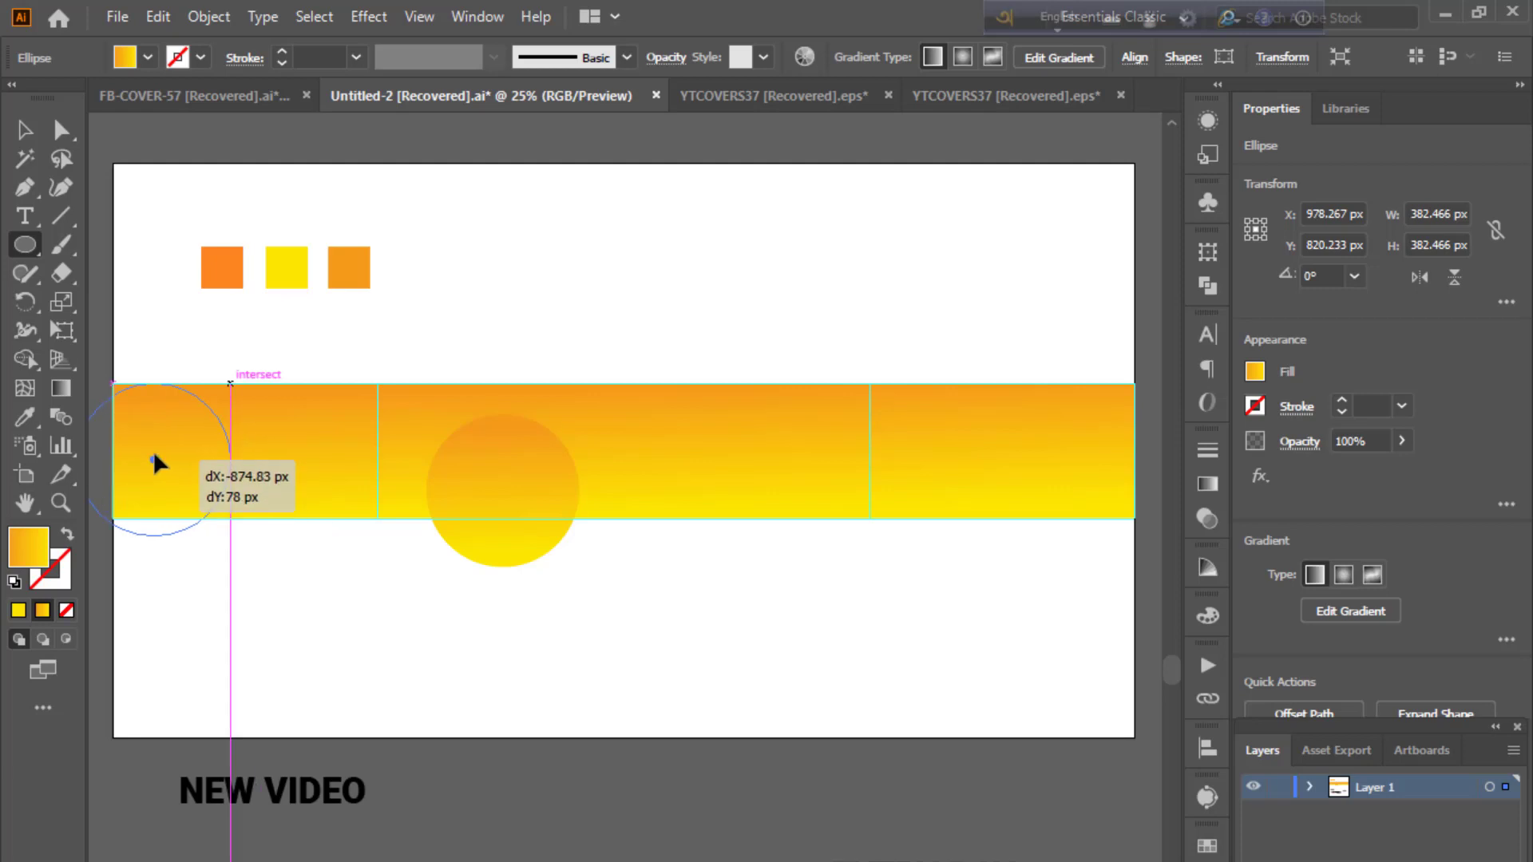
pyautogui.moveTo(178, 473); pyautogui.dragTo(140, 449)
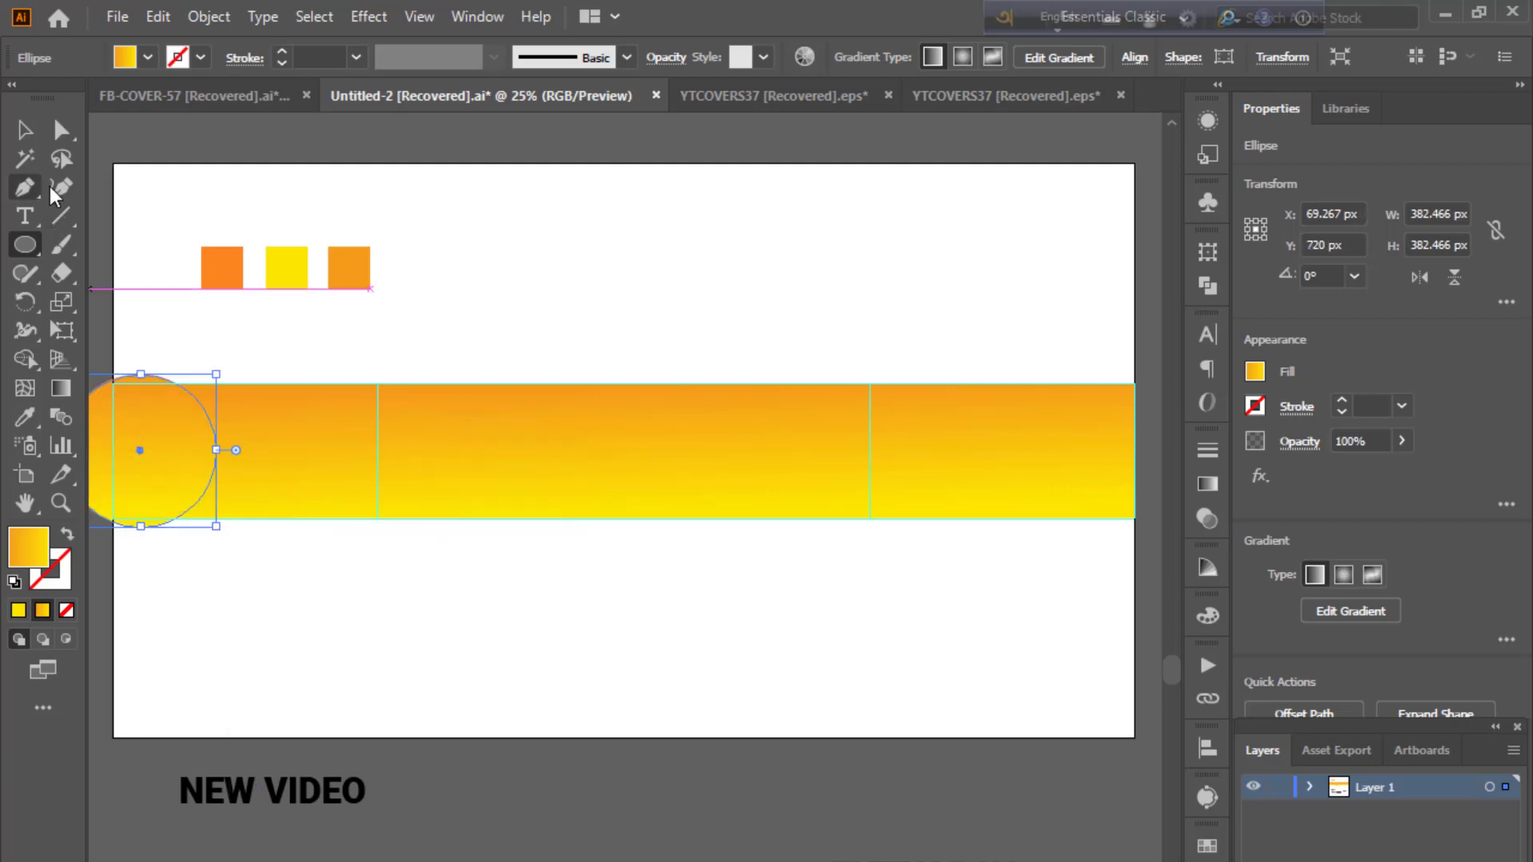
pyautogui.click(24, 130)
pyautogui.click(132, 117)
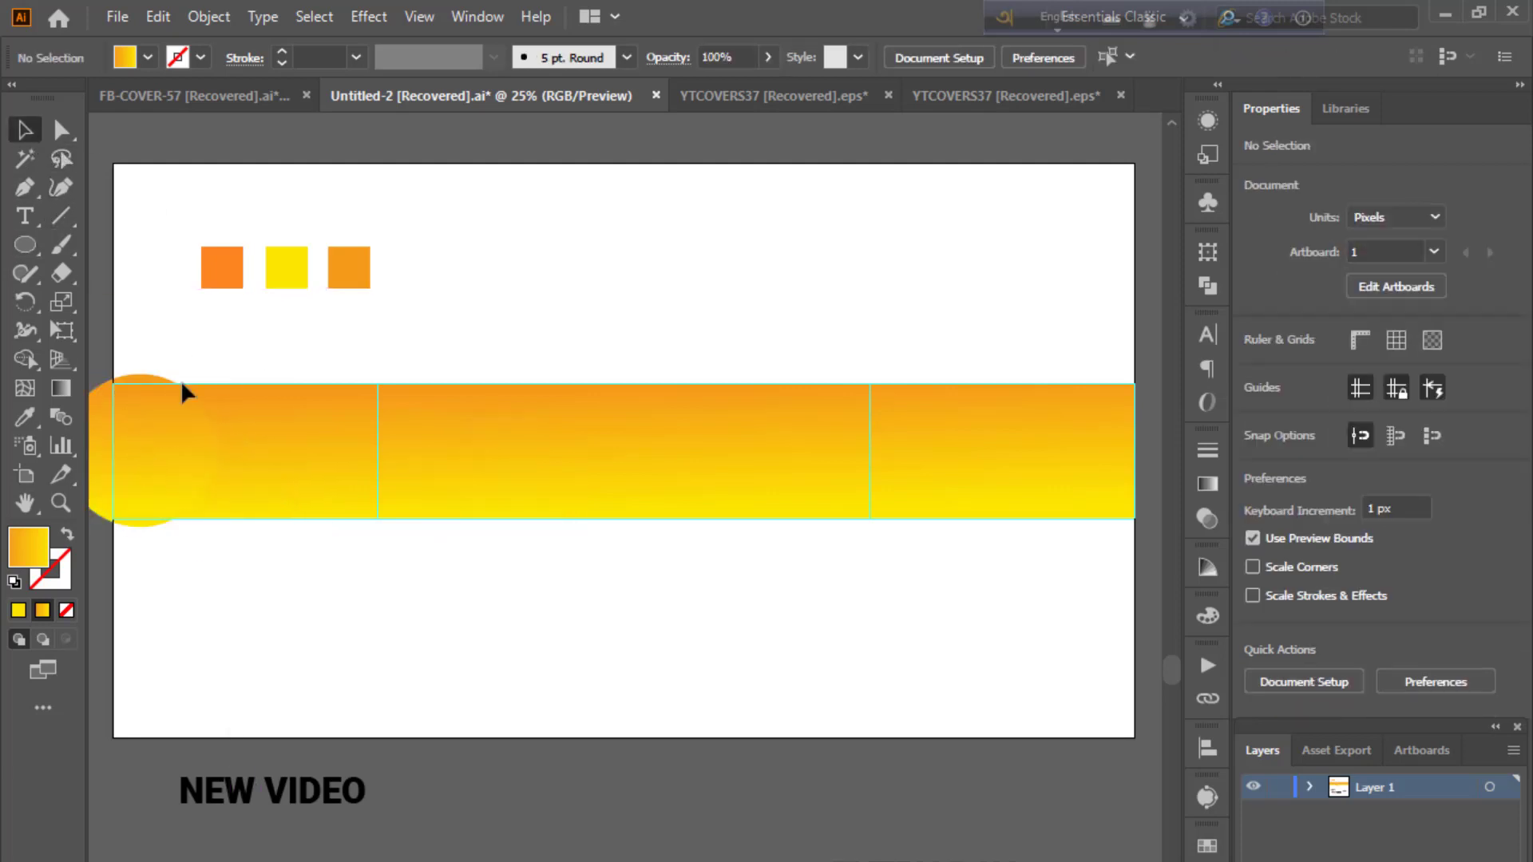
# - Redraw the left circle's gradient to run vertically, yellow top to orange bottom
pyautogui.click(183, 425)
pyautogui.doubleClick(61, 387)
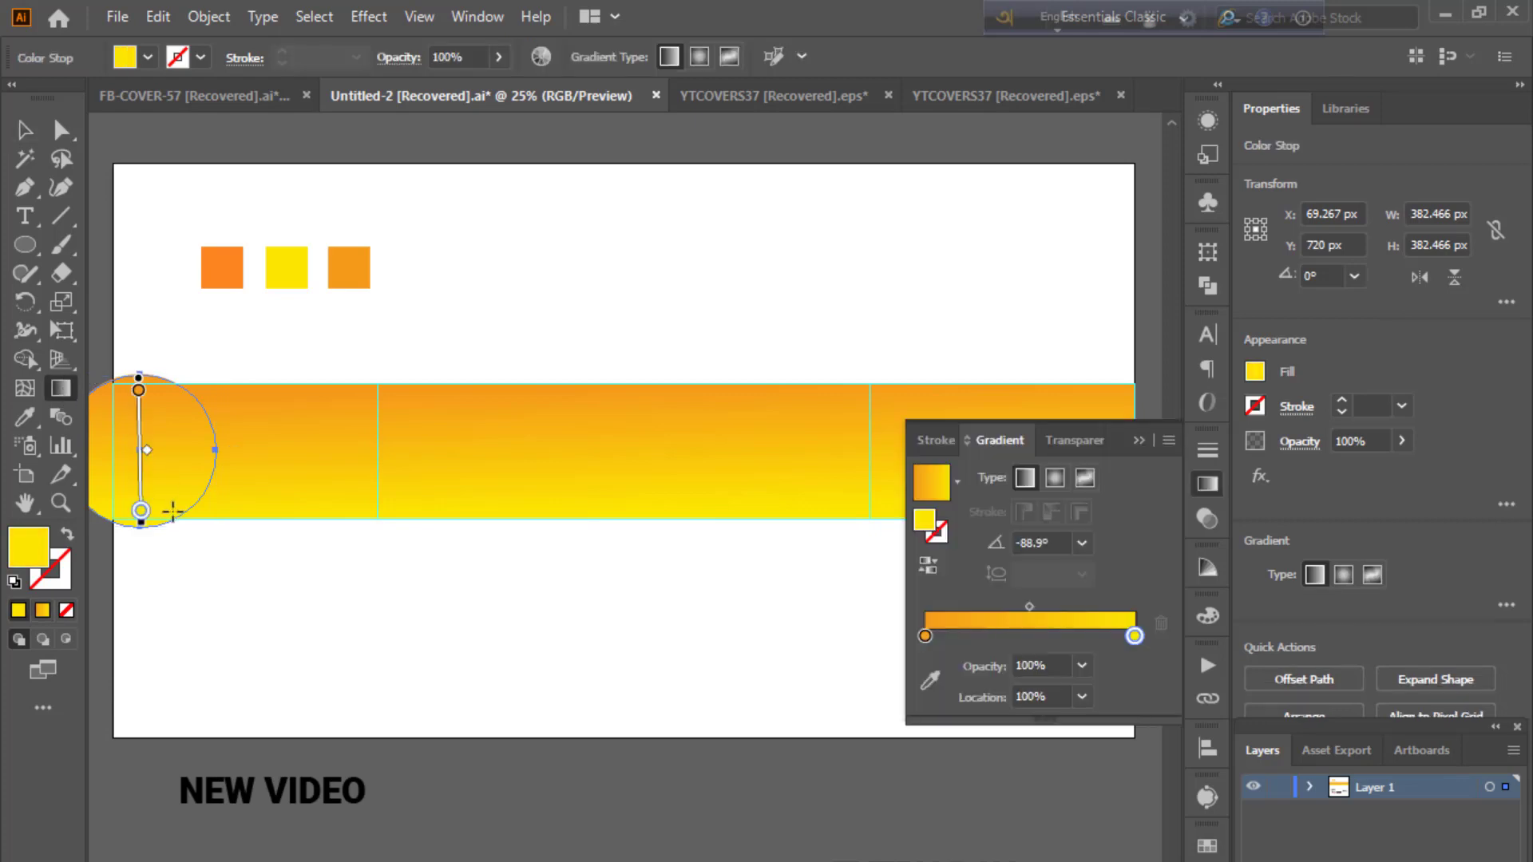
pyautogui.moveTo(141, 512); pyautogui.dragTo(133, 382)
pyautogui.click(24, 129)
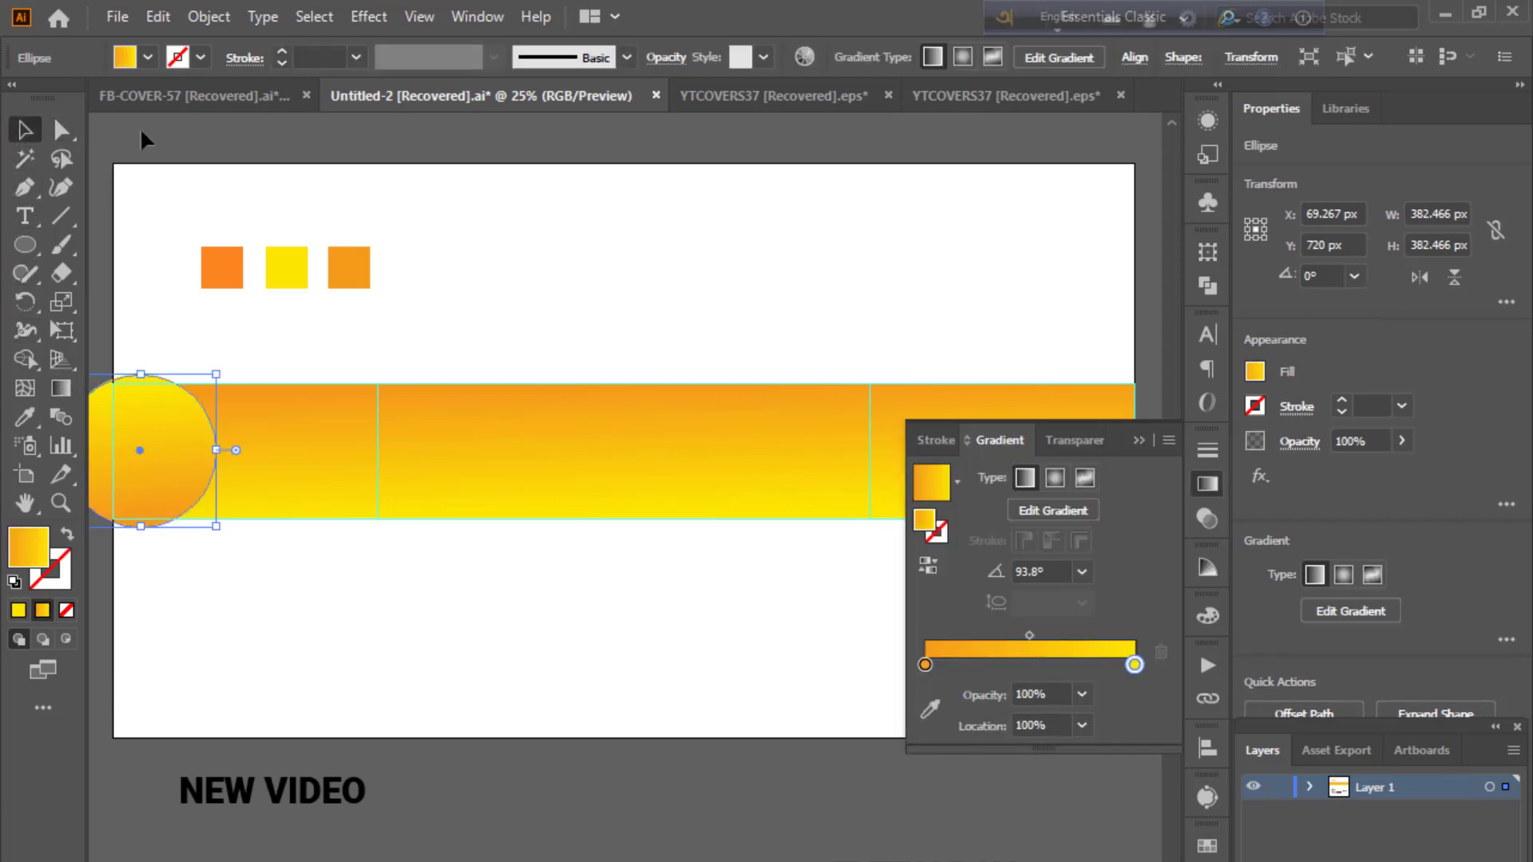
pyautogui.click(144, 139)
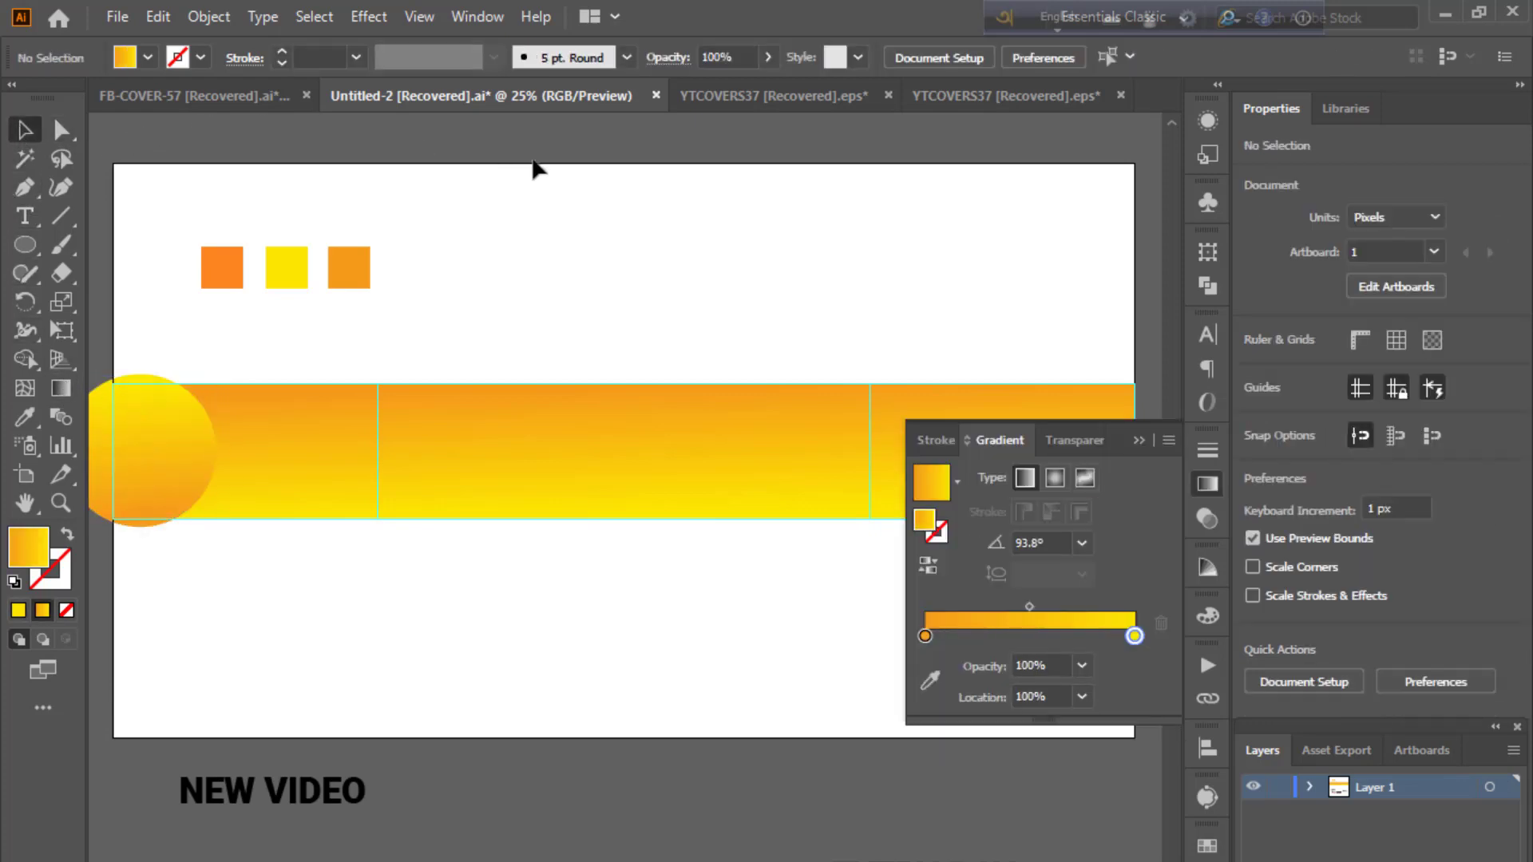
pyautogui.click(1142, 435)
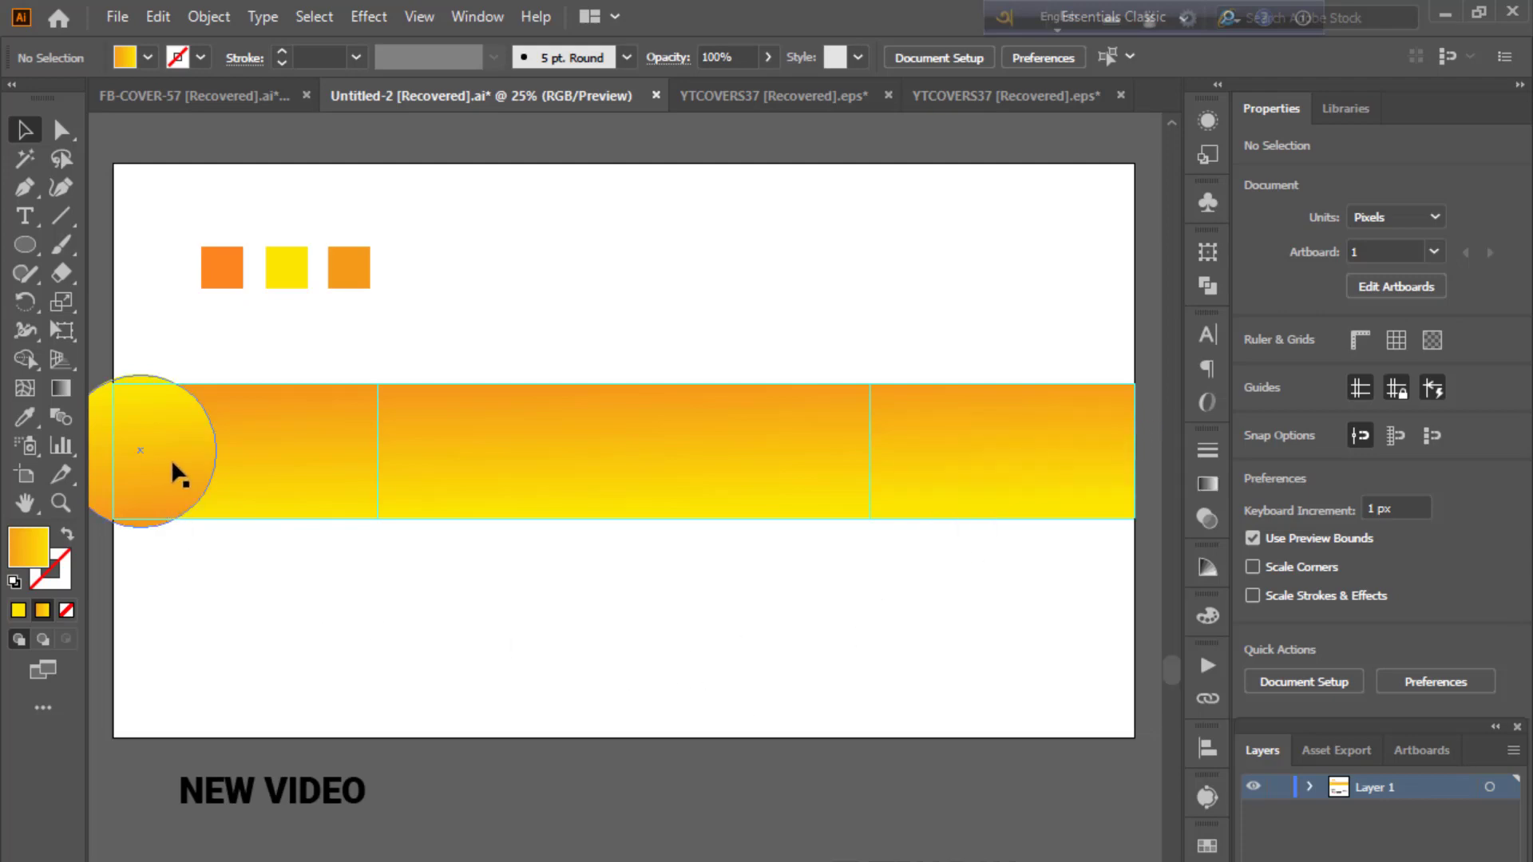
# - Alt-drag a copy of the circle onto the band's right end
pyautogui.moveTo(172, 463); pyautogui.dragTo(1142, 465)
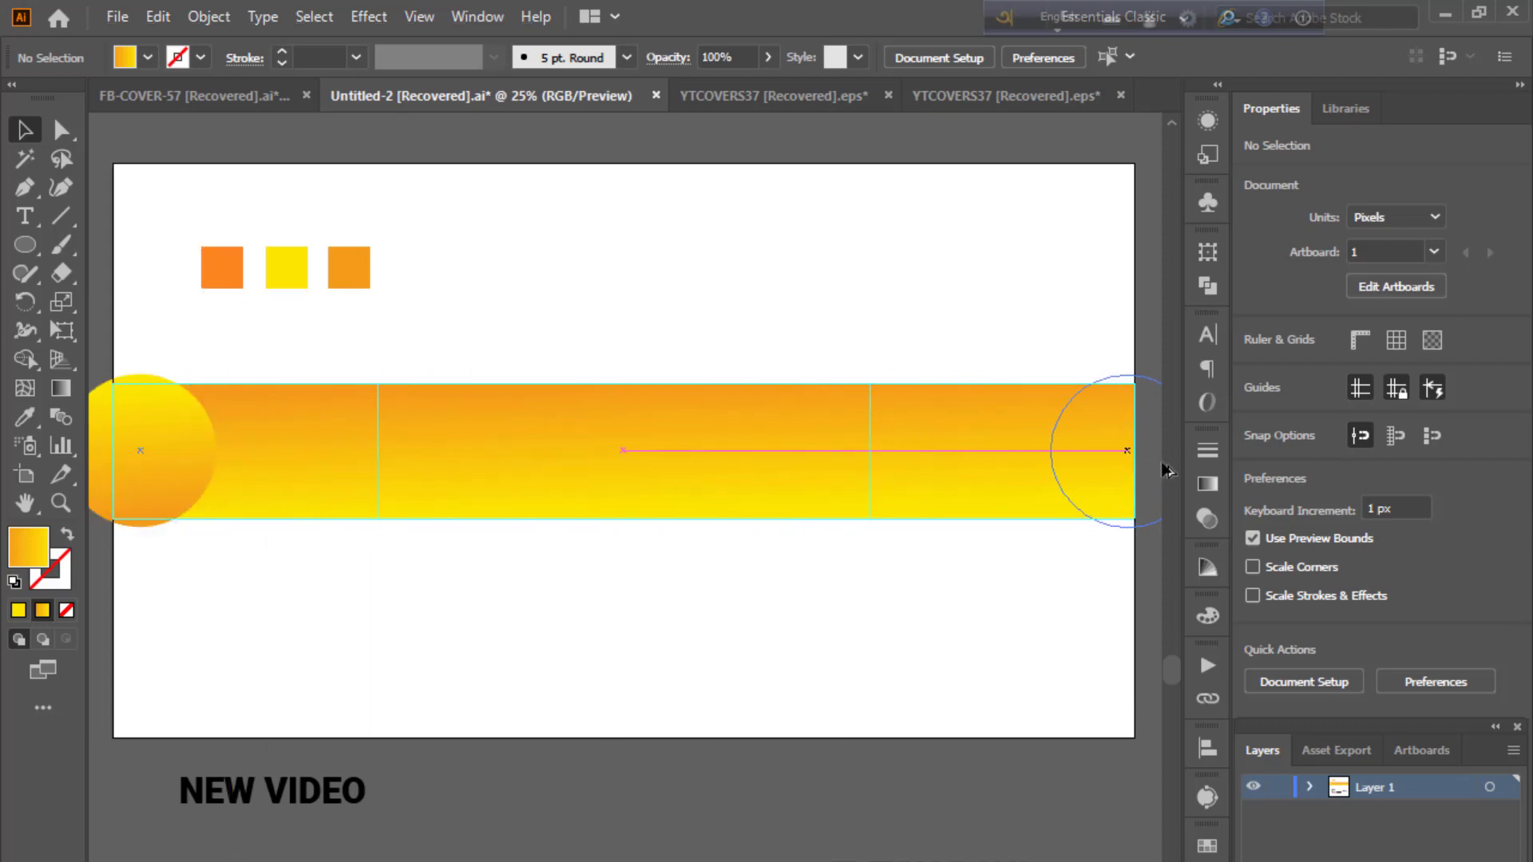
pyautogui.moveTo(1143, 471)
pyautogui.mouseDown()
pyautogui.moveTo(1036, 481)
pyautogui.moveTo(1001, 462)
pyautogui.mouseUp()
pyautogui.click(1061, 640)
pyautogui.moveTo(716, 694); pyautogui.dragTo(832, 702)
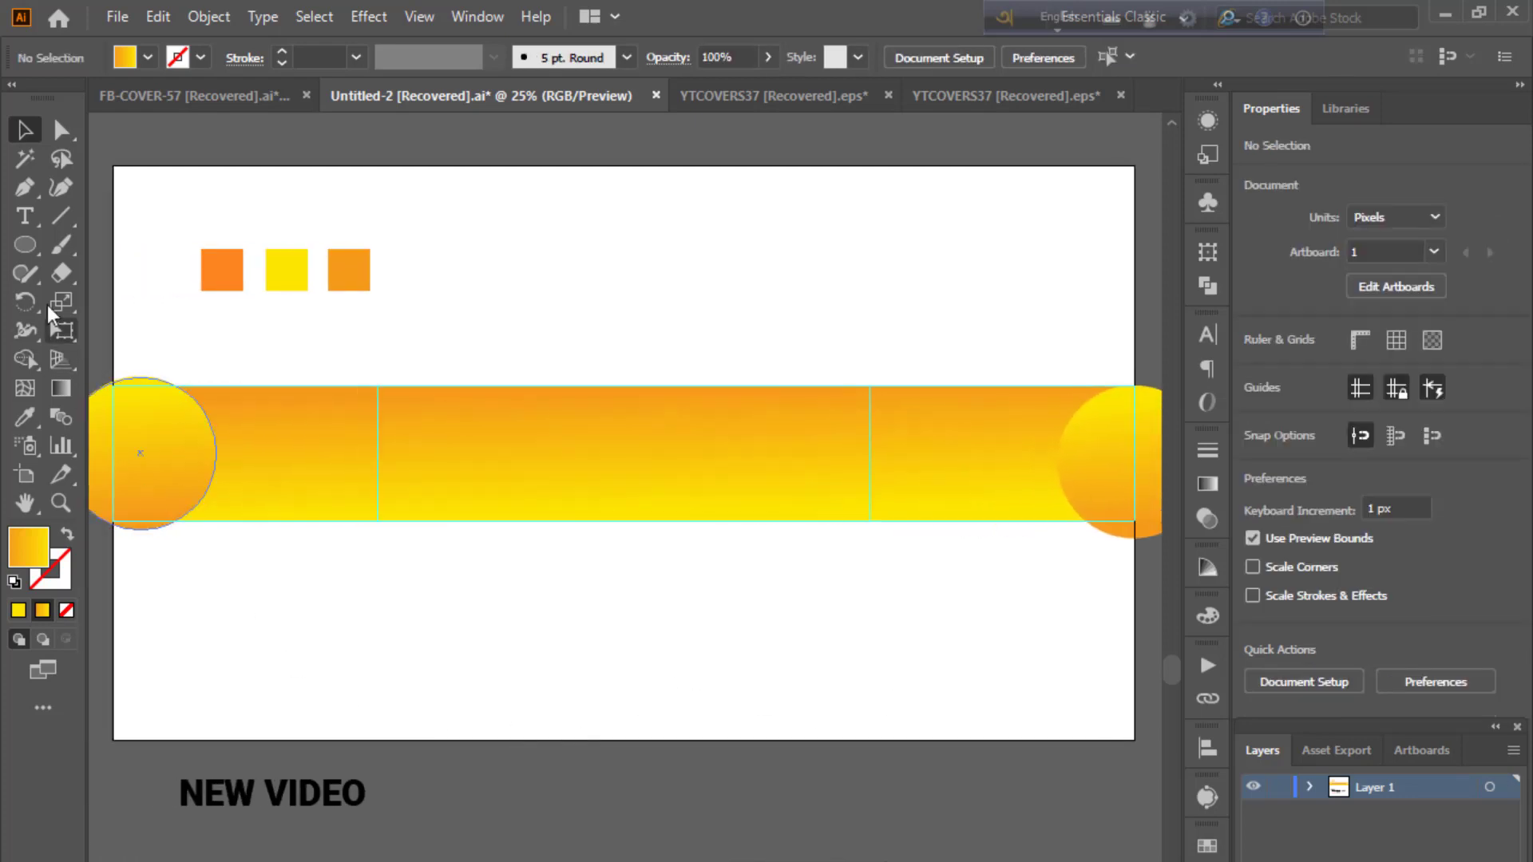
pyautogui.click(25, 188)
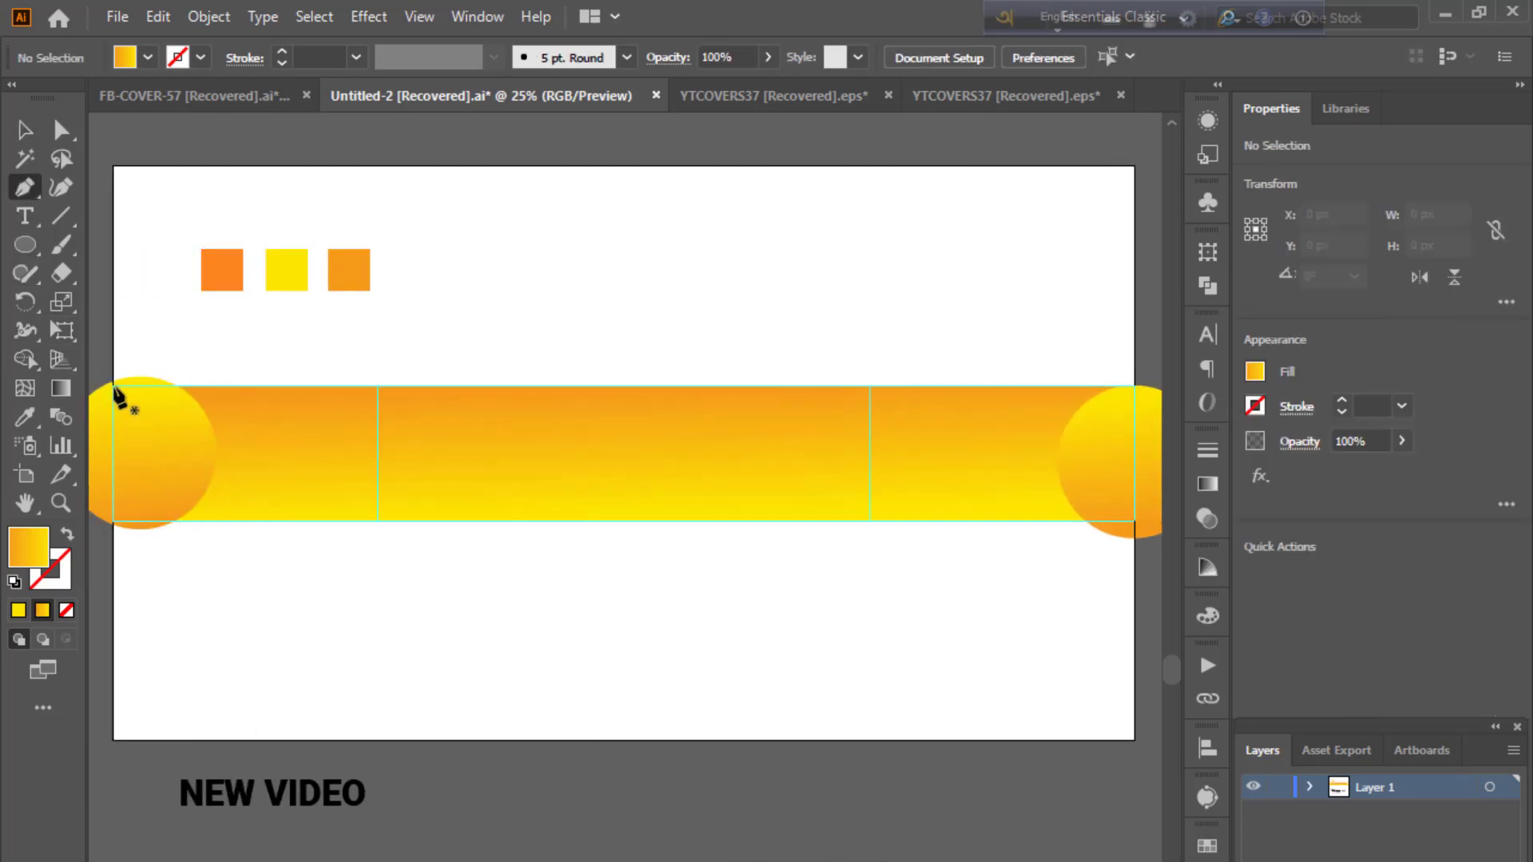
# - Pen a curved shape over the band's left corner and lower its opacity to 39%
pyautogui.click(114, 387)
pyautogui.moveTo(439, 521); pyautogui.dragTo(472, 554)
pyautogui.click(440, 522)
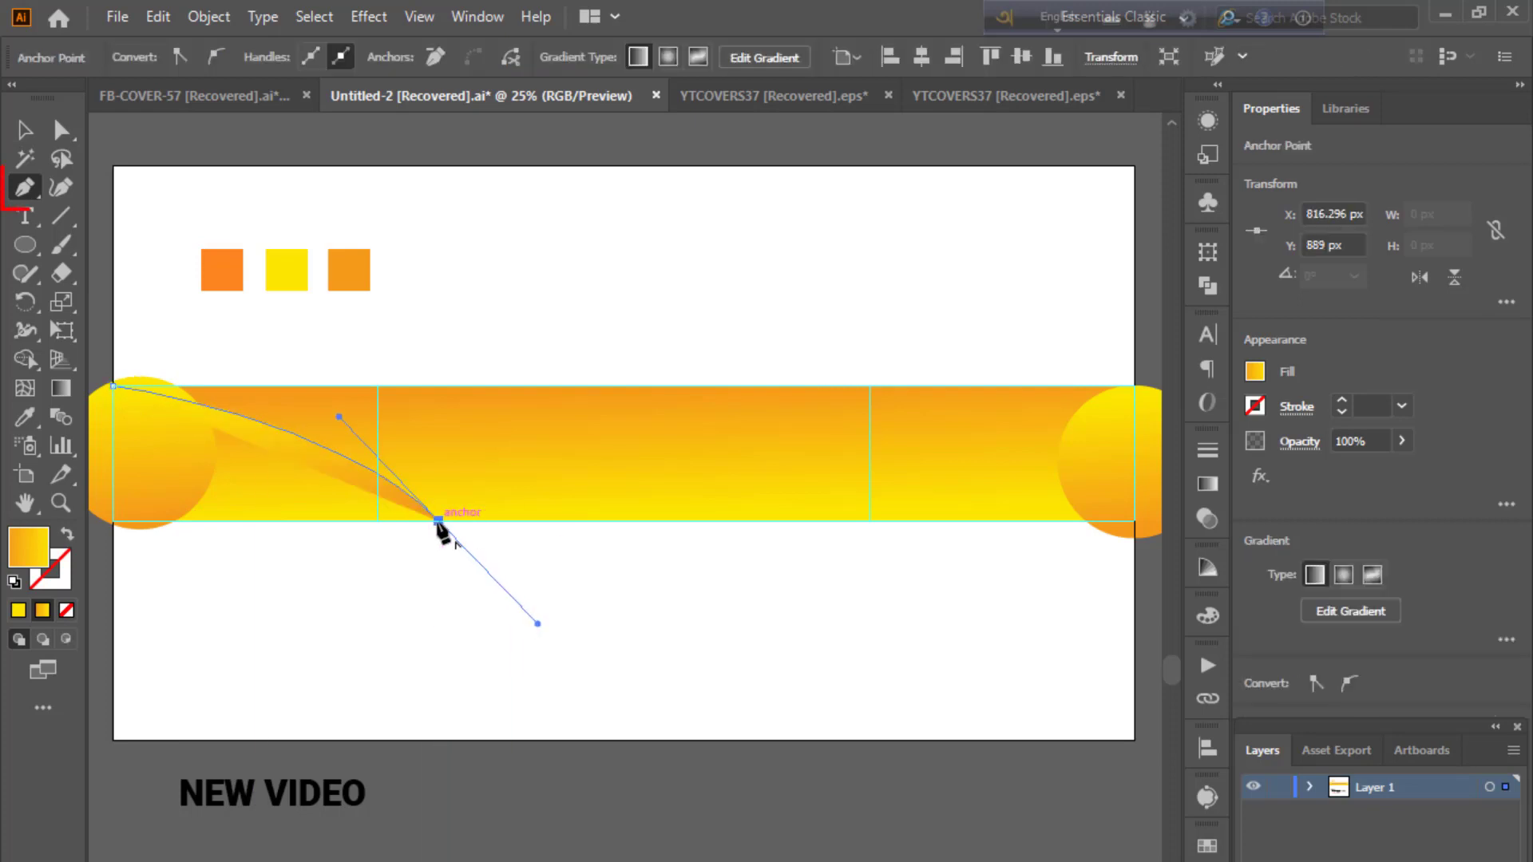
pyautogui.click(114, 521)
pyautogui.click(114, 386)
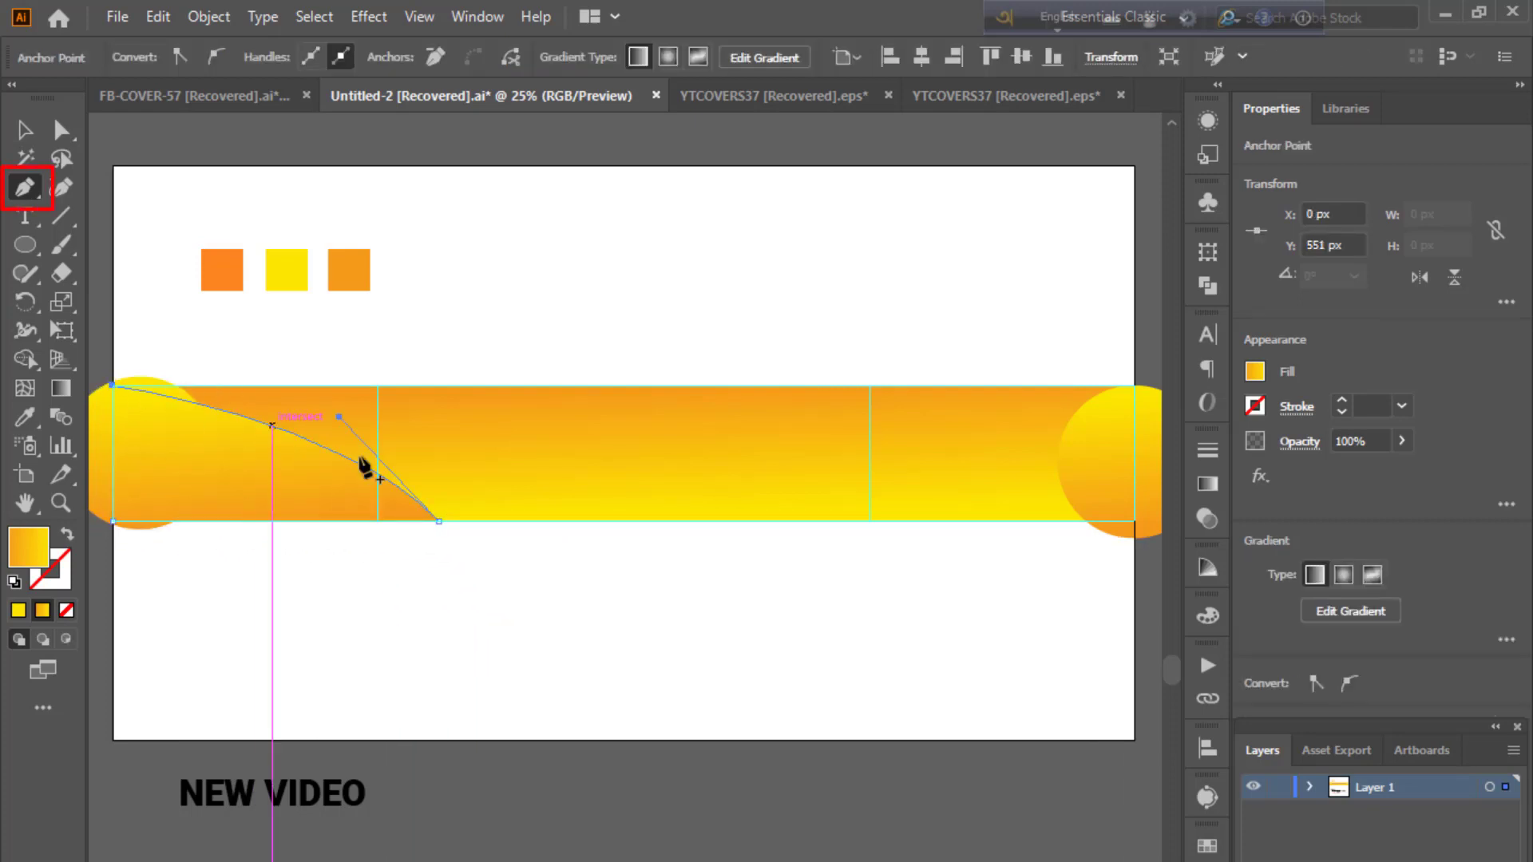
pyautogui.click(1401, 440)
pyautogui.moveTo(1403, 470); pyautogui.dragTo(1344, 470)
pyautogui.click(24, 130)
pyautogui.click(169, 230)
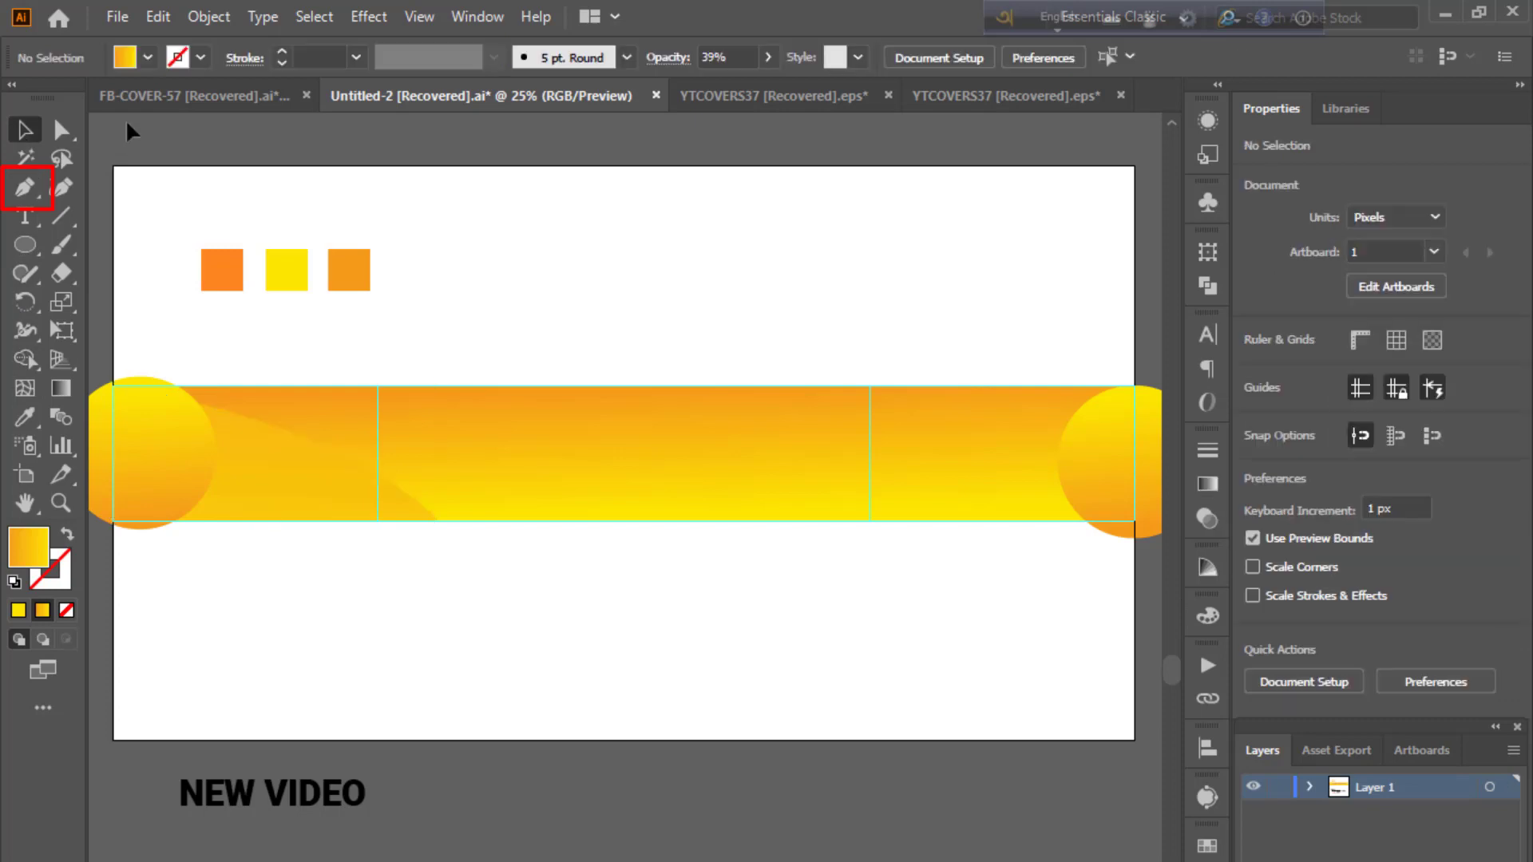
# - Pen a second curved wave shape between the band's top and bottom edges
pyautogui.click(24, 187)
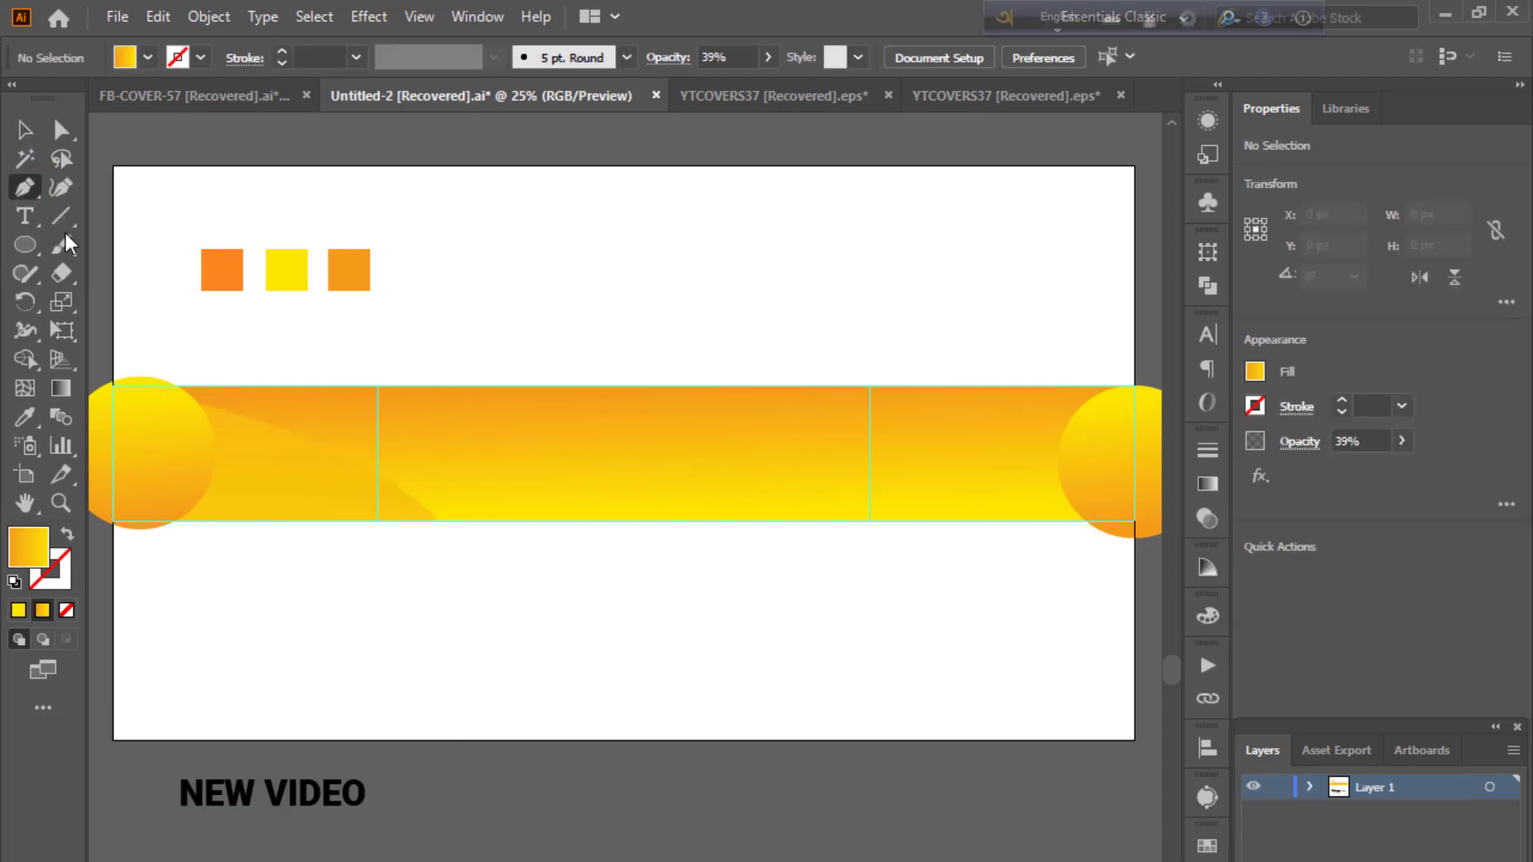
pyautogui.click(260, 386)
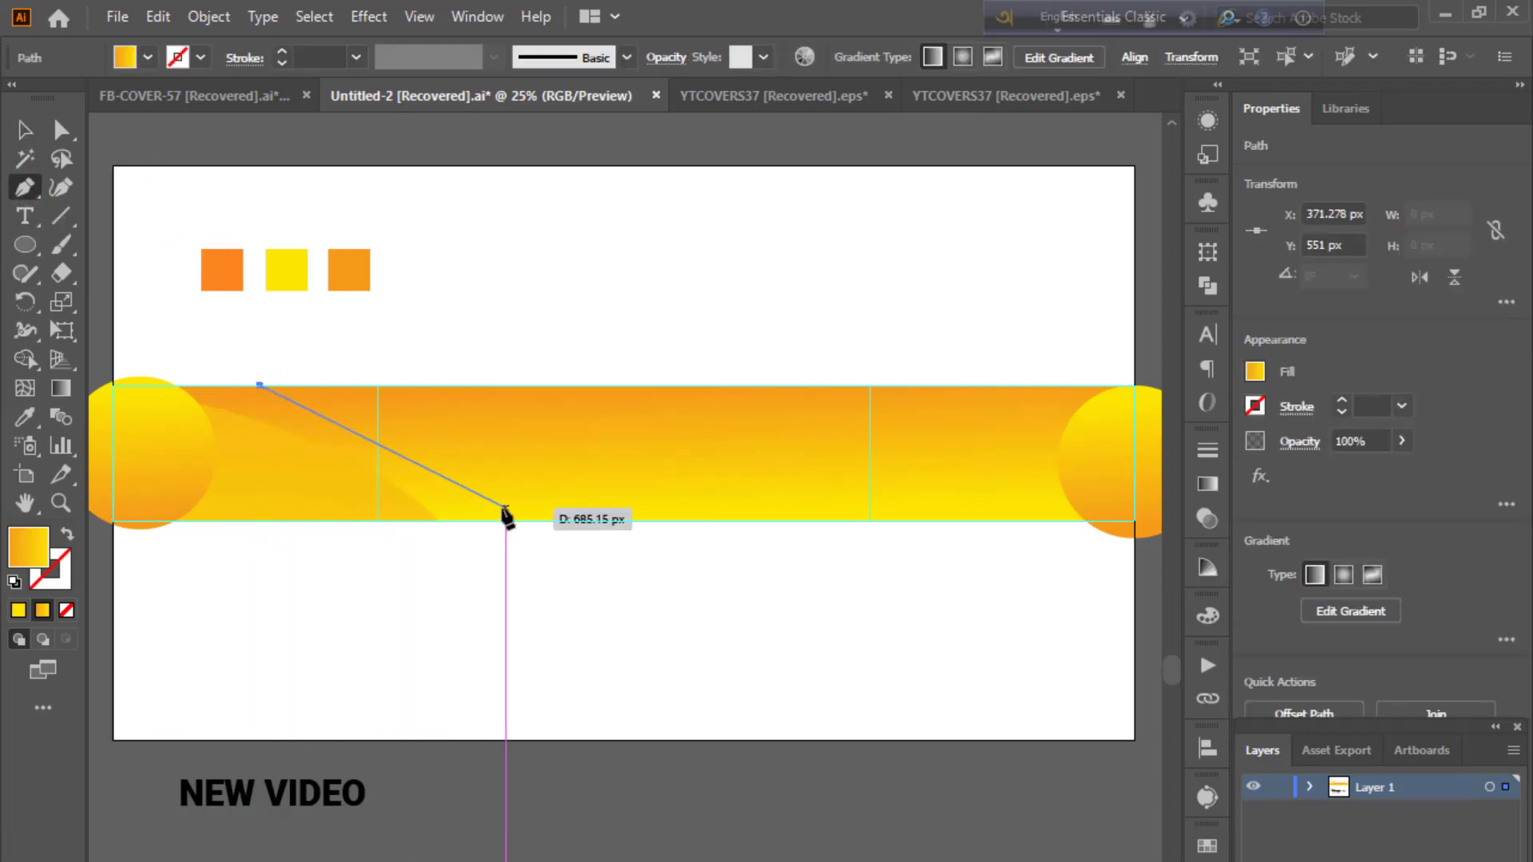
pyautogui.moveTo(483, 522); pyautogui.dragTo(530, 604)
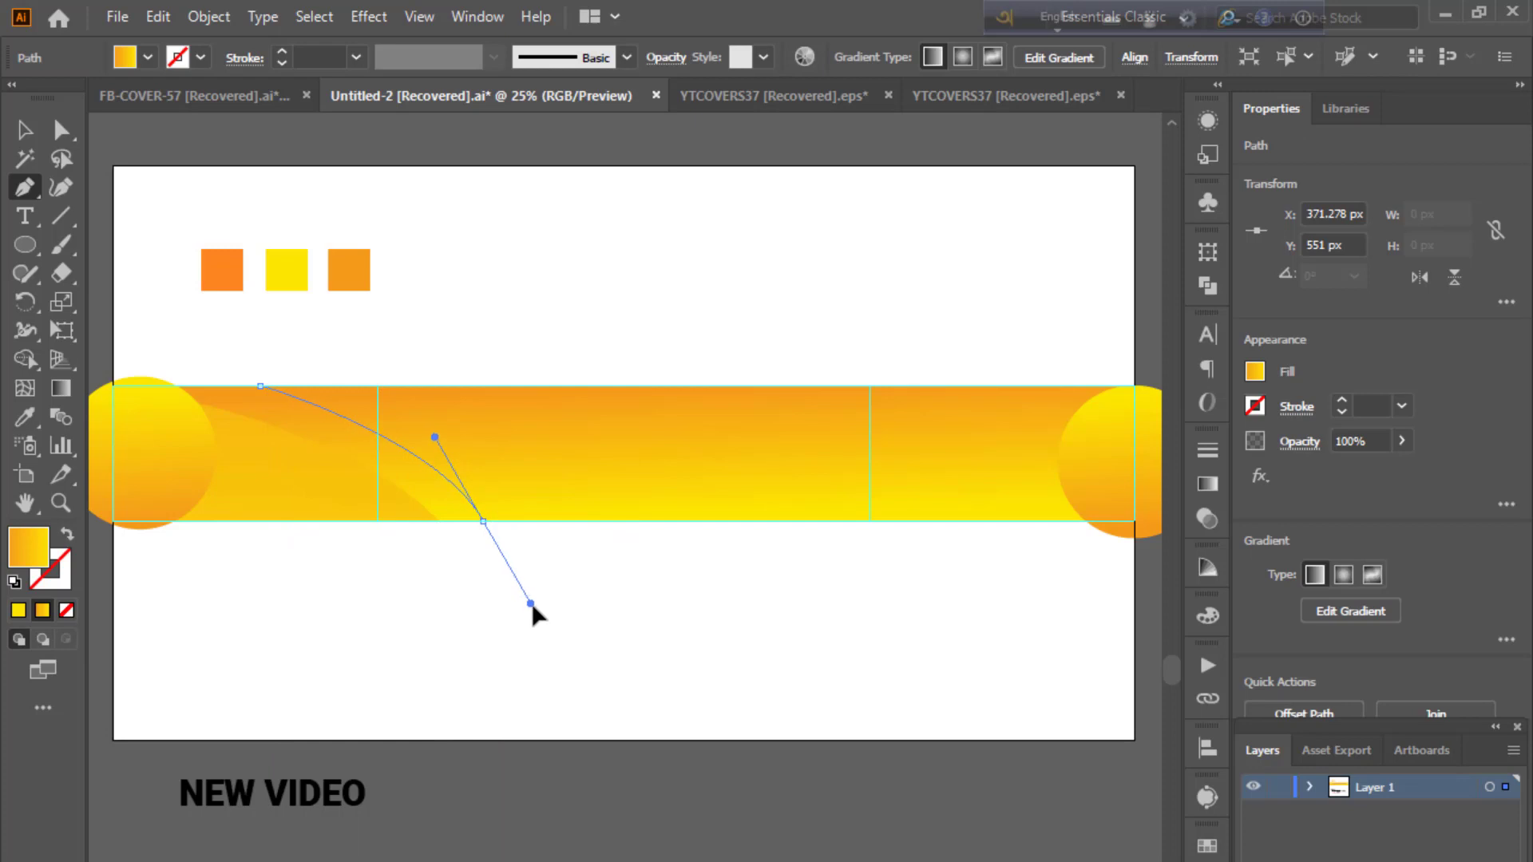
pyautogui.click(482, 521)
pyautogui.moveTo(613, 385); pyautogui.dragTo(790, 371)
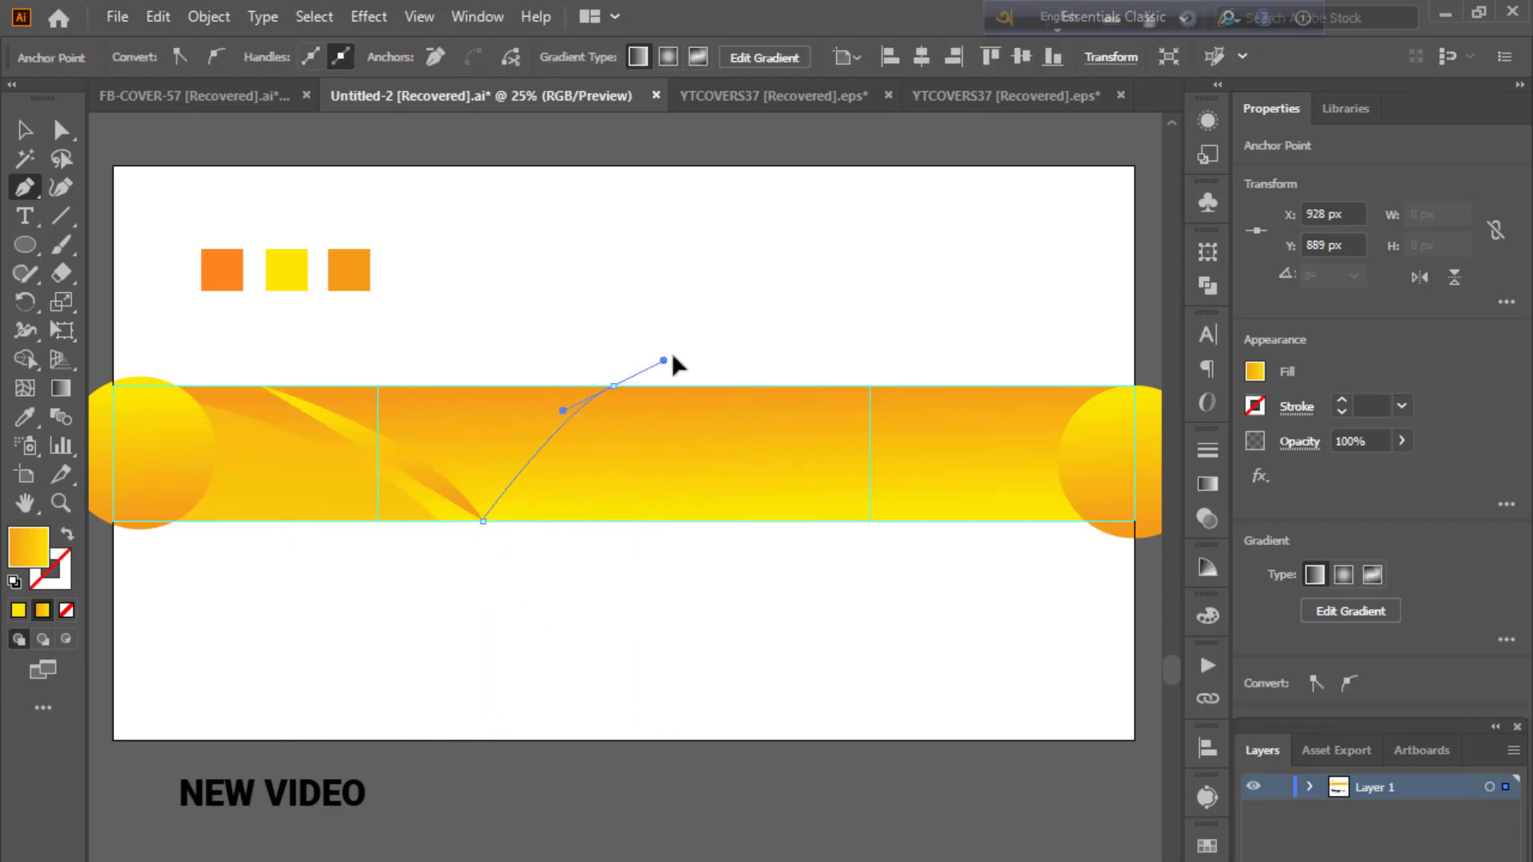
pyautogui.click(613, 385)
pyautogui.click(260, 386)
pyautogui.press('v')
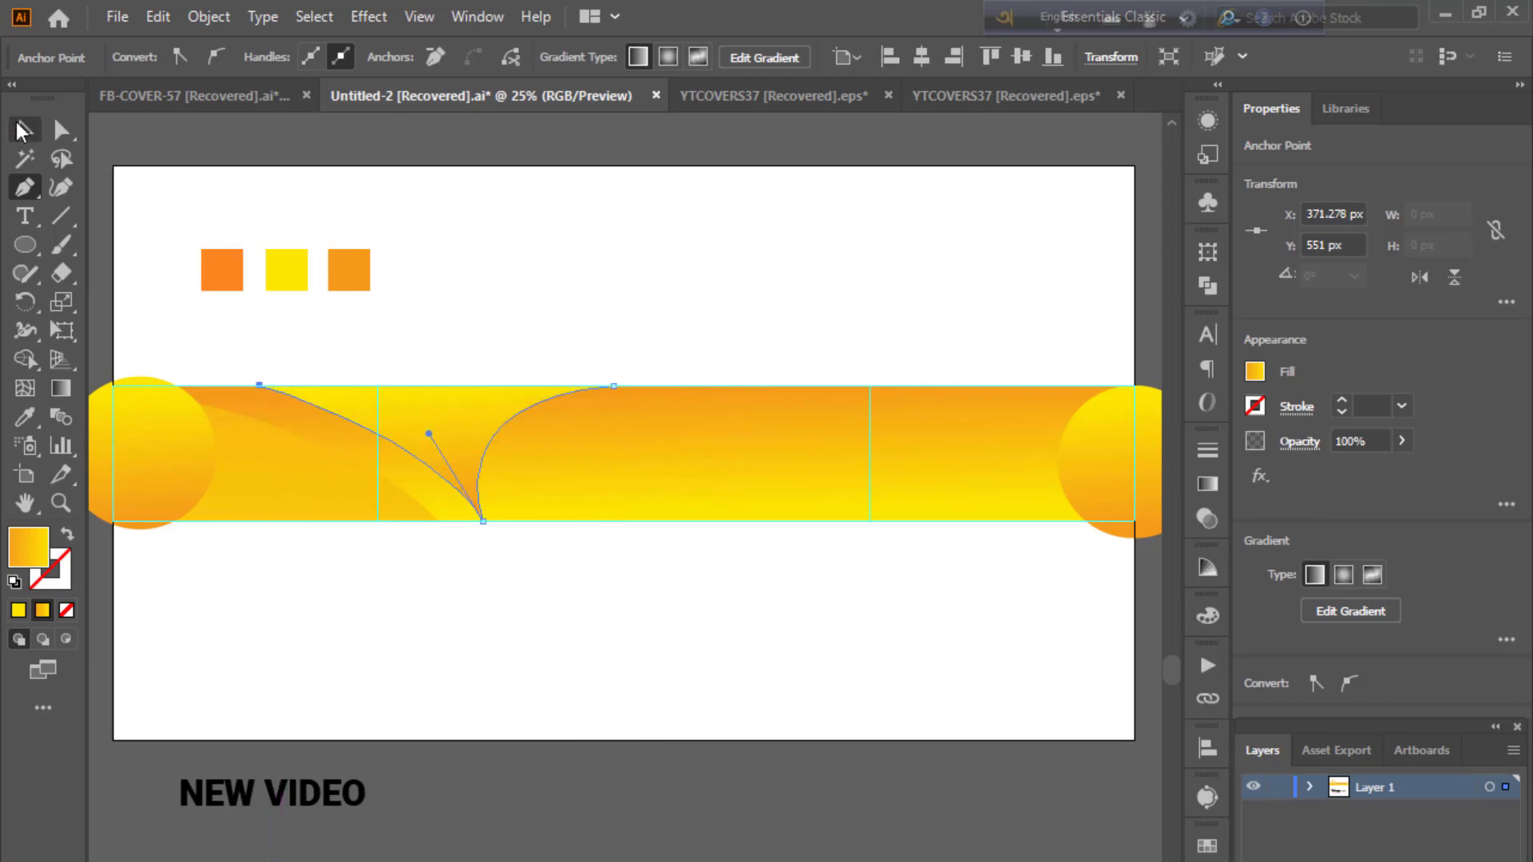
pyautogui.click(198, 221)
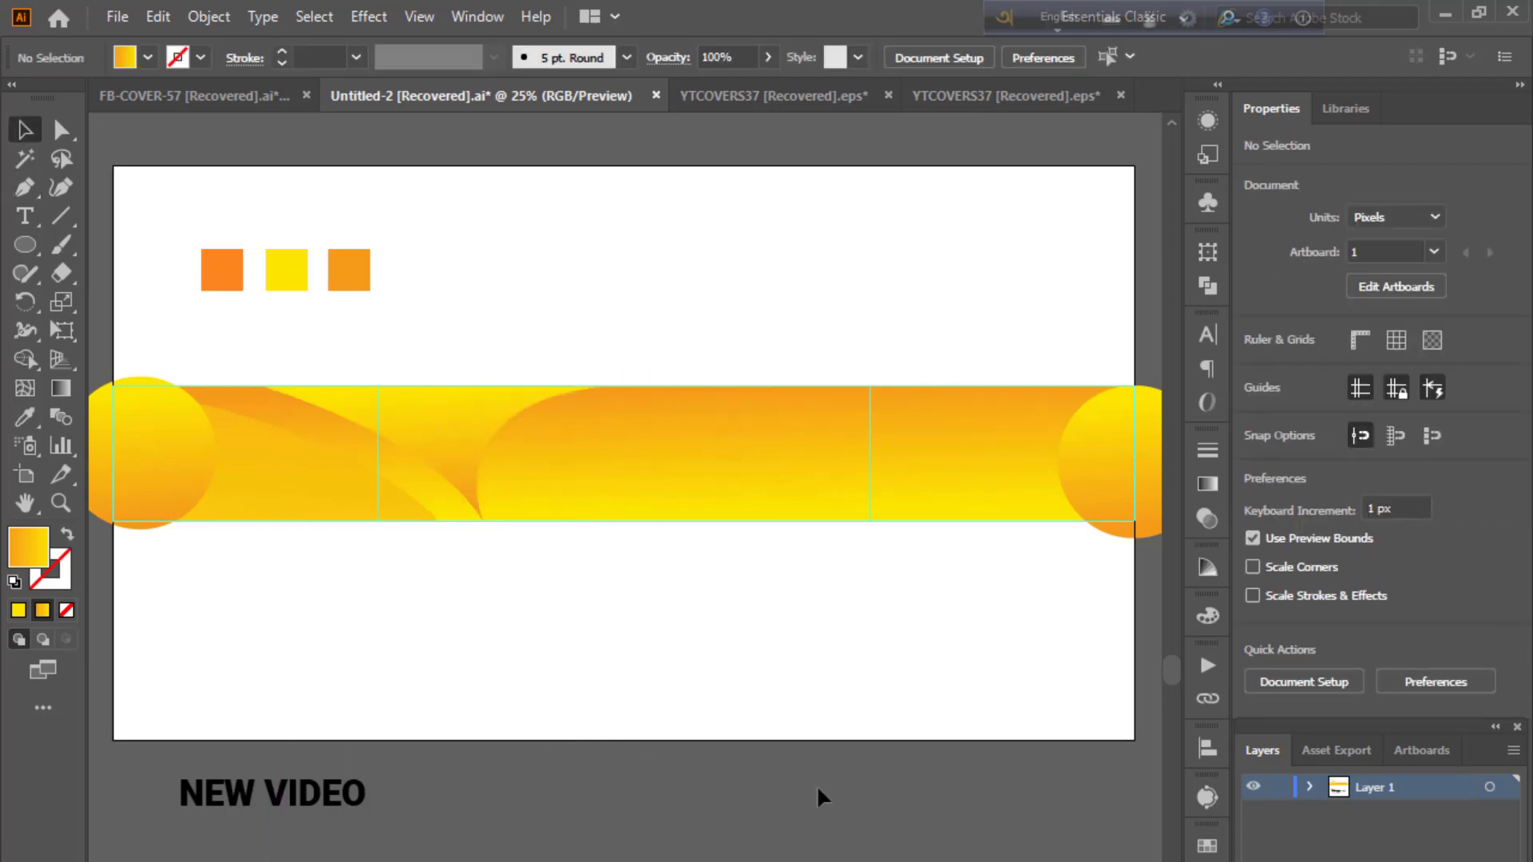
# - Lower the second wave shape's opacity to 57% and deselect it
pyautogui.click(441, 441)
pyautogui.click(1341, 438)
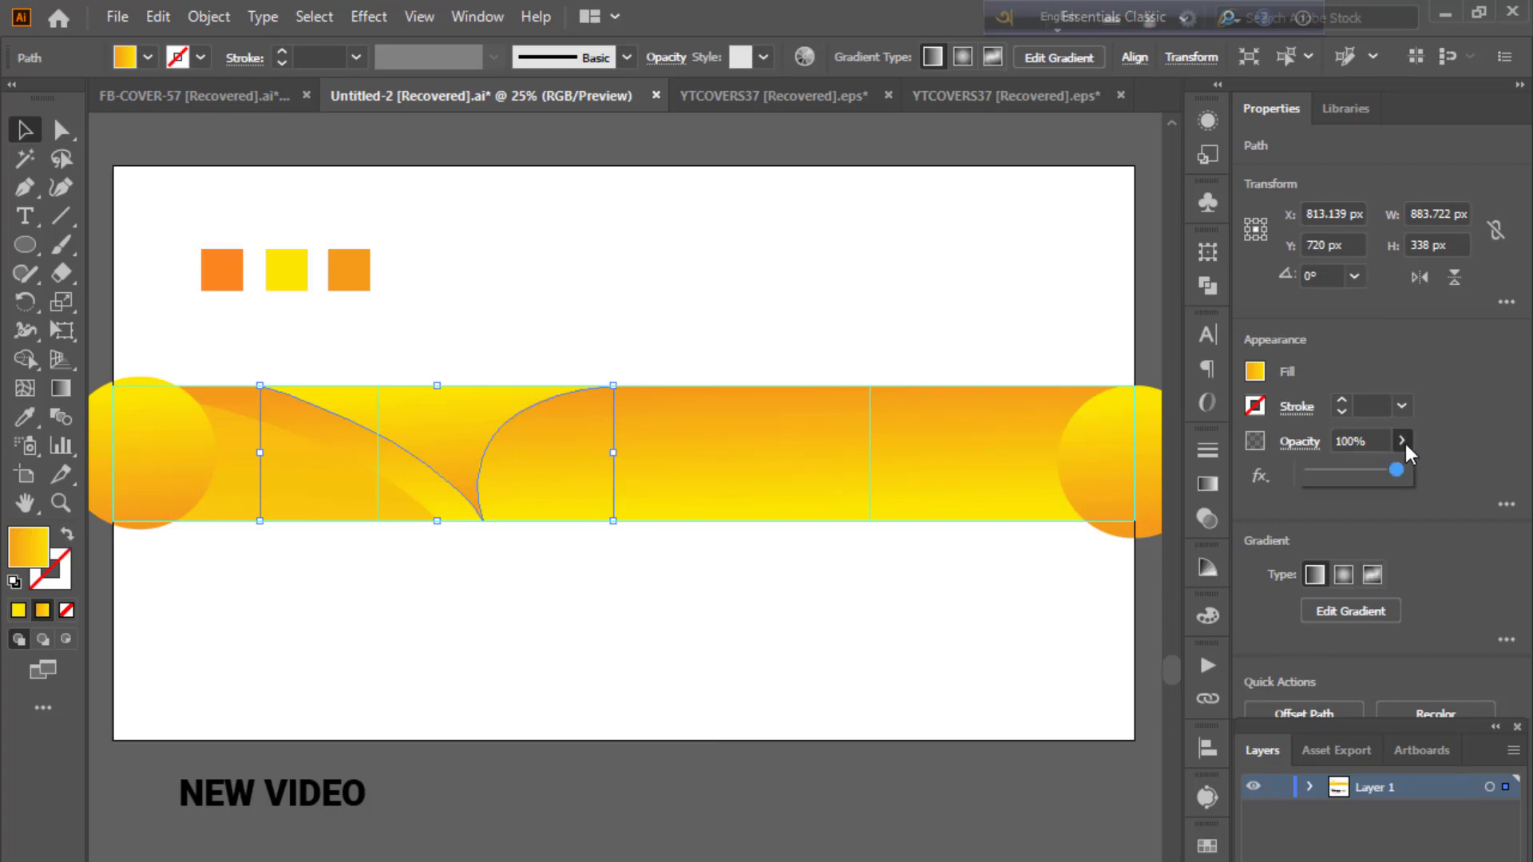
pyautogui.moveTo(1412, 471); pyautogui.dragTo(1367, 479)
pyautogui.hotkey('ctrl', 'shift', 'a')
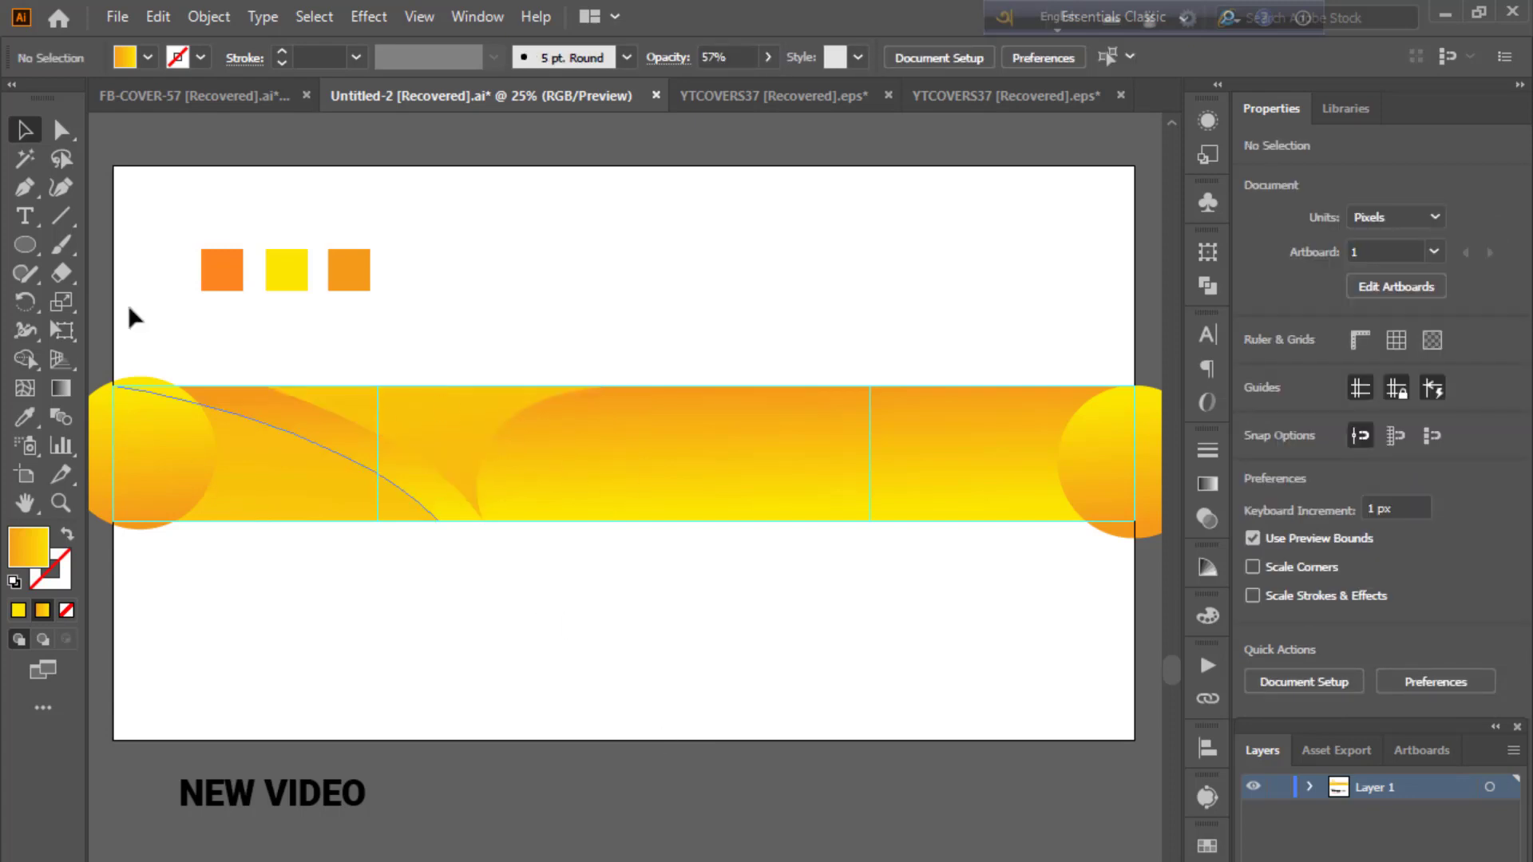
# - Pen an angular, star-like trial path across the middle of the band
pyautogui.click(41, 184)
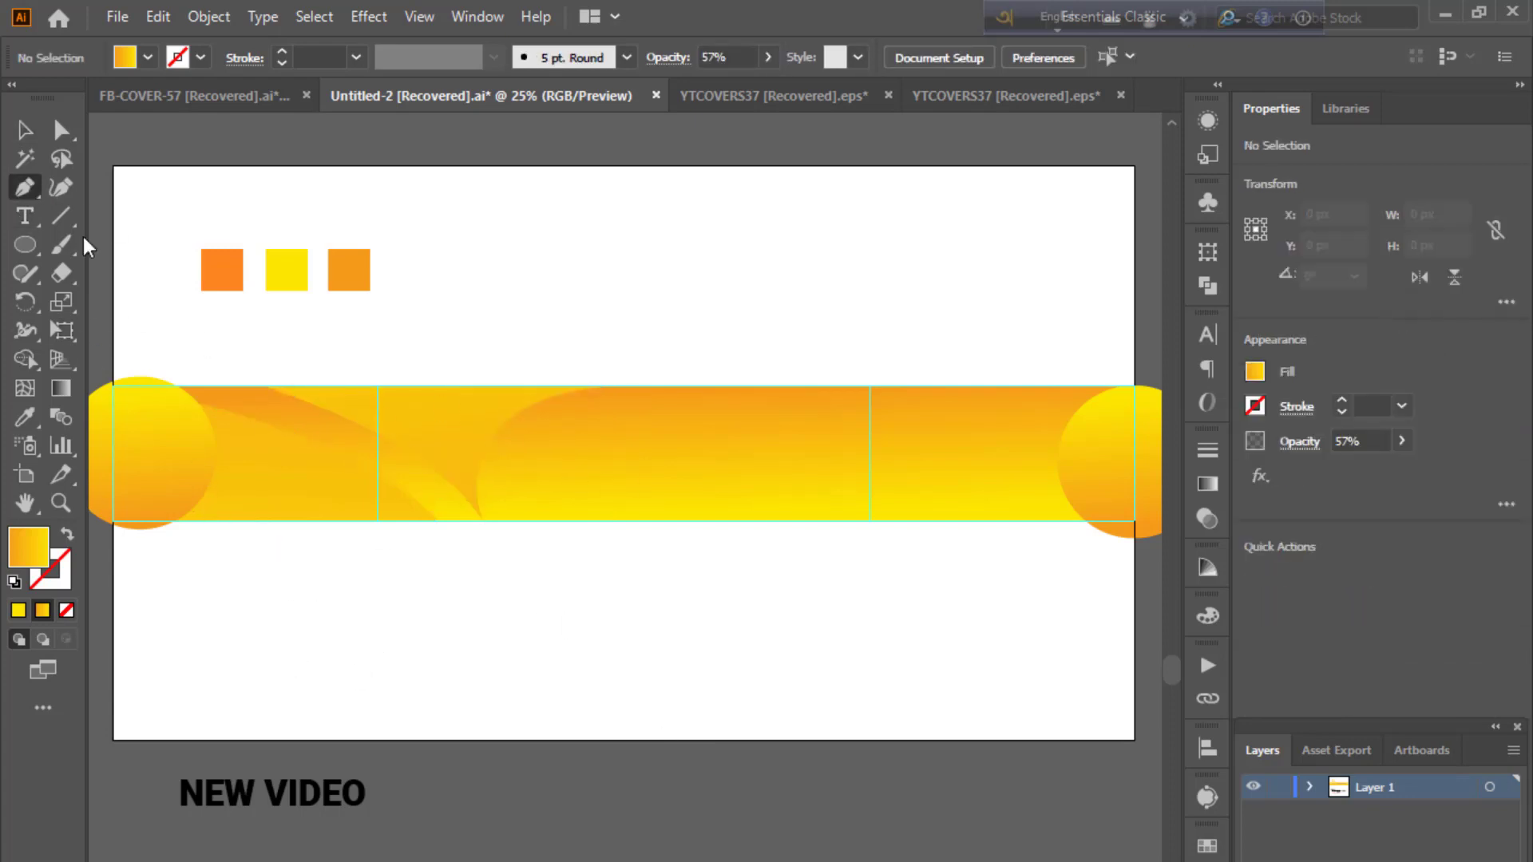
pyautogui.click(449, 385)
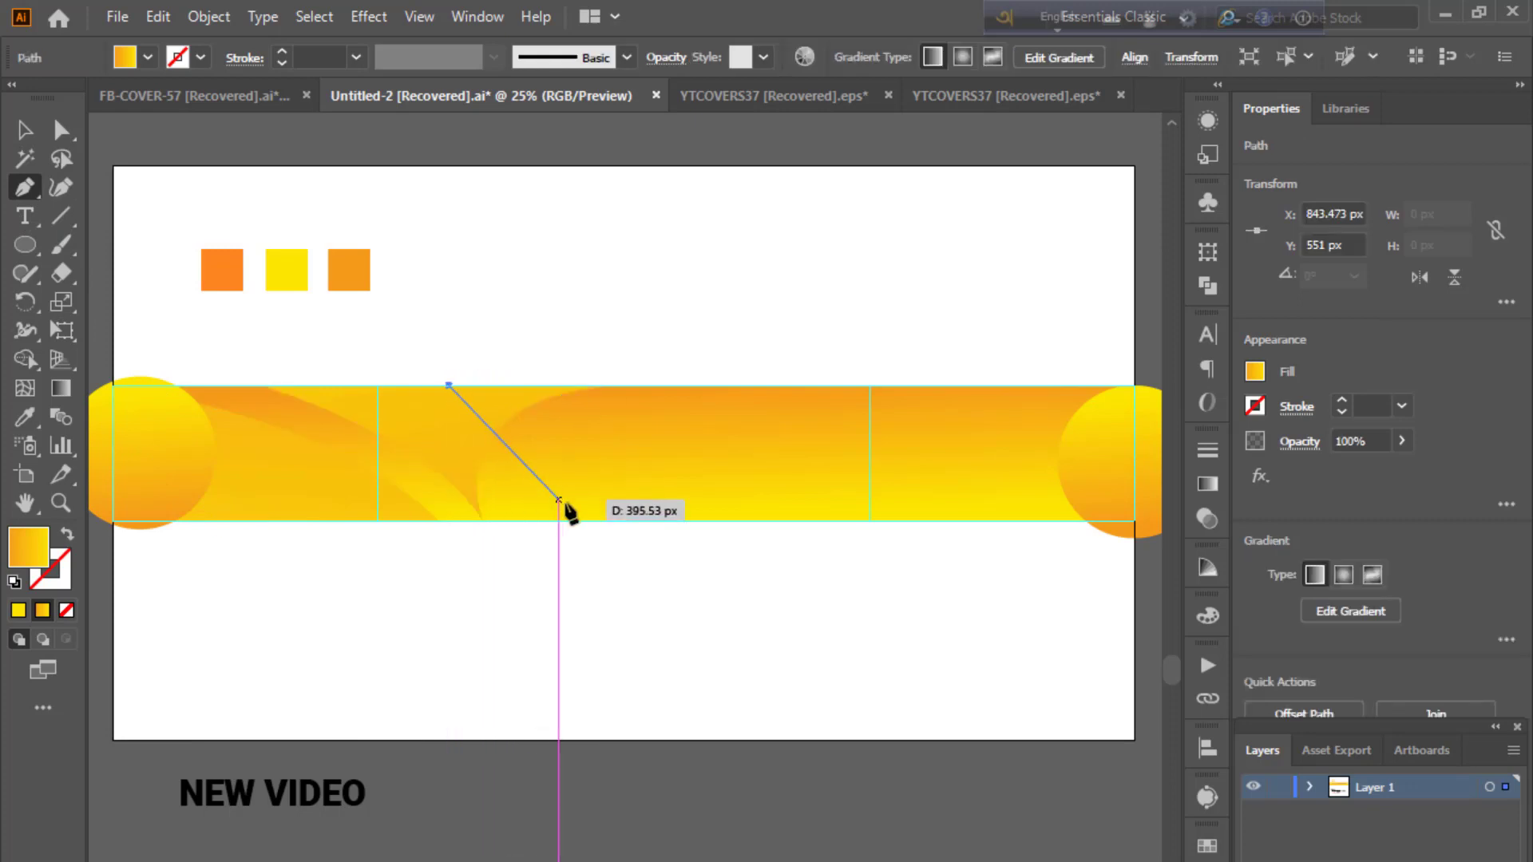
pyautogui.click(592, 521)
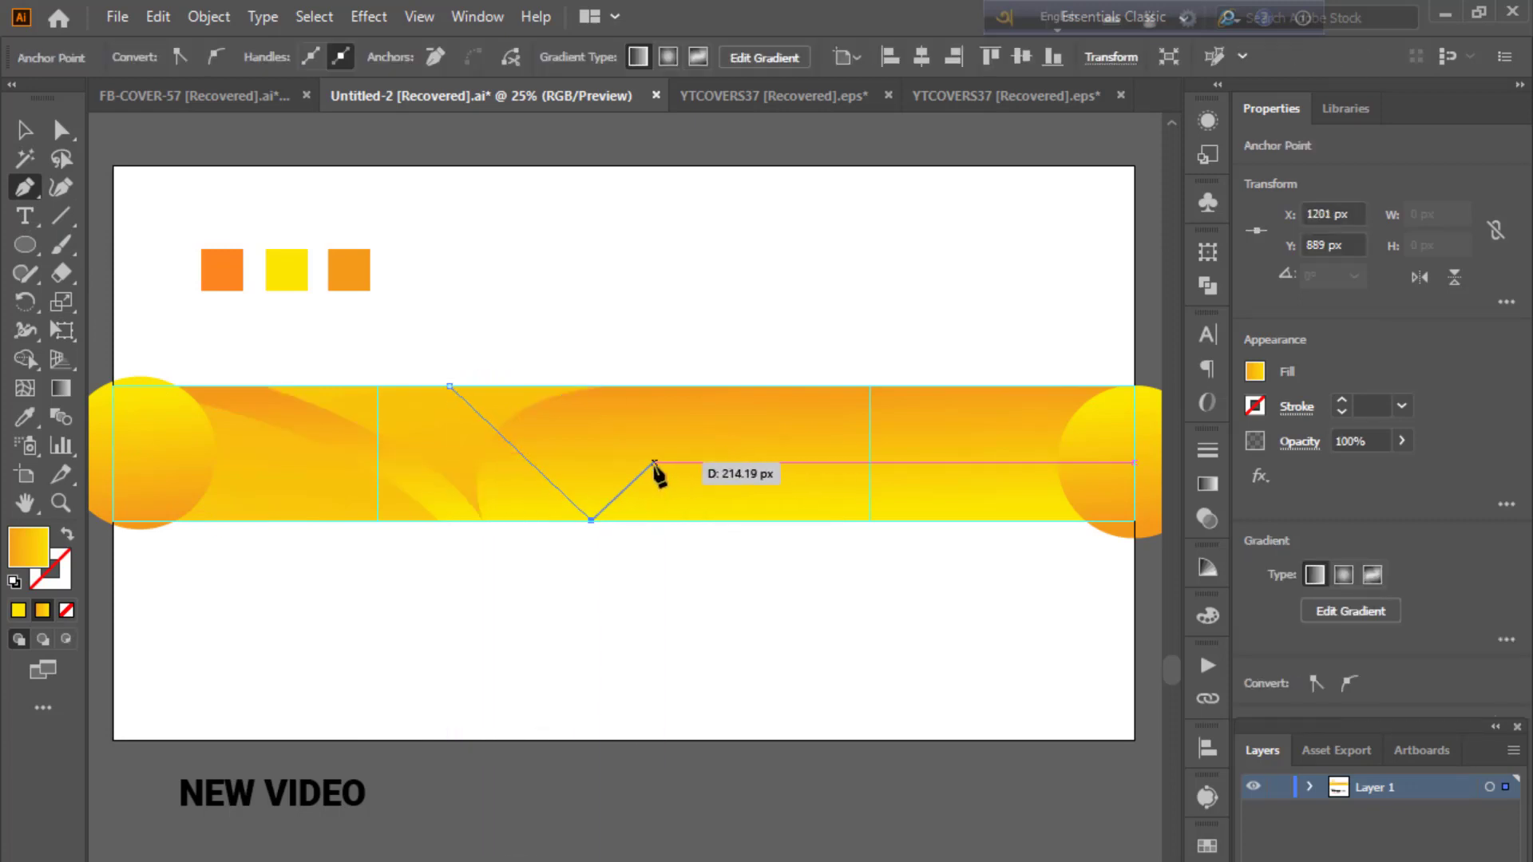
pyautogui.moveTo(653, 462); pyautogui.dragTo(770, 589)
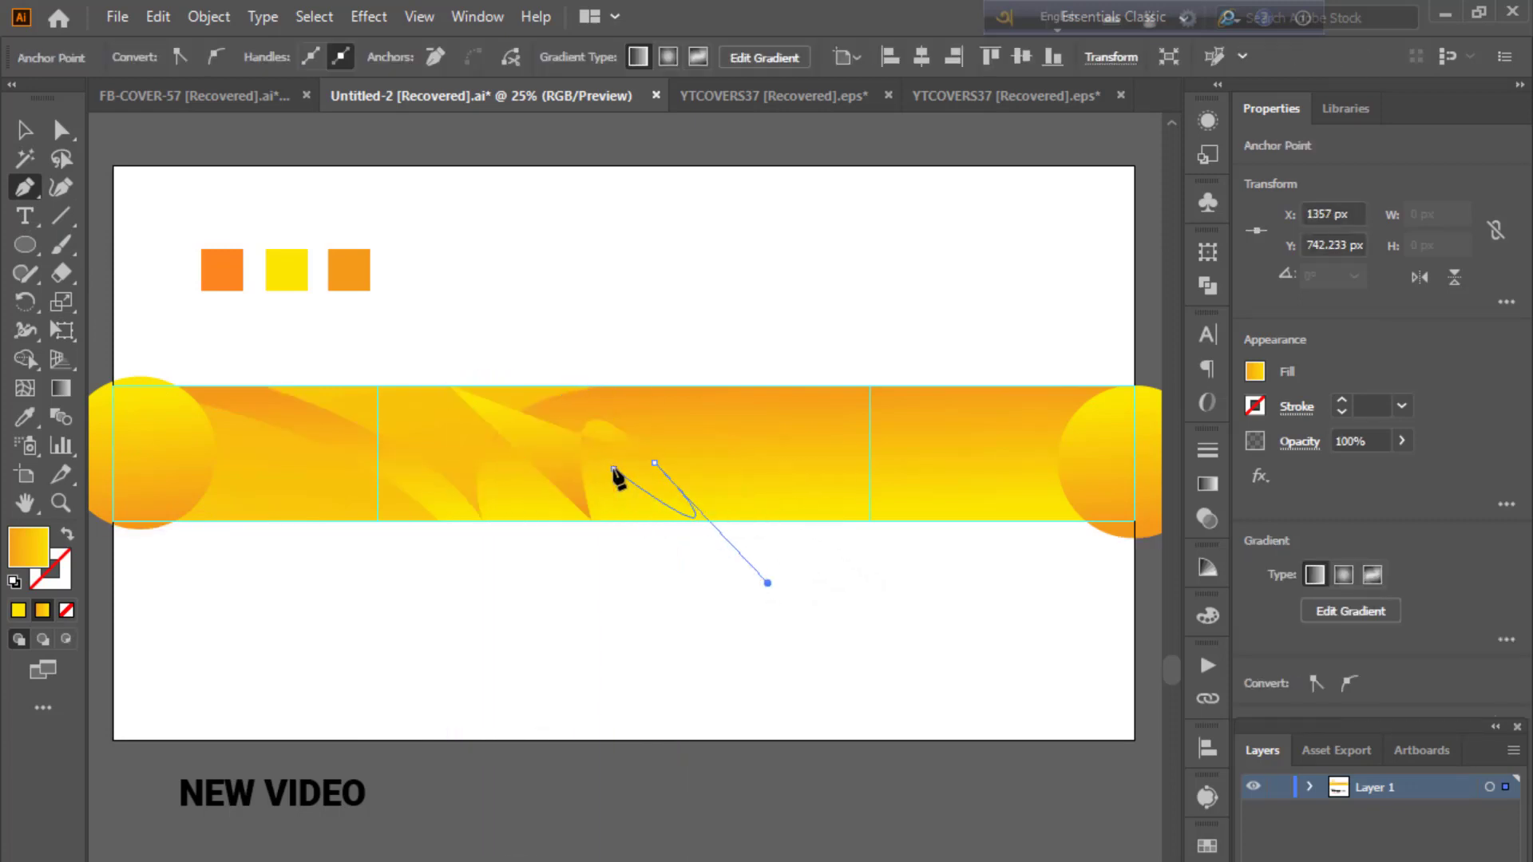
pyautogui.moveTo(612, 467)
pyautogui.mouseDown()
pyautogui.moveTo(661, 523)
pyautogui.moveTo(519, 520)
pyautogui.moveTo(600, 406)
pyautogui.mouseUp()
pyautogui.click(598, 388)
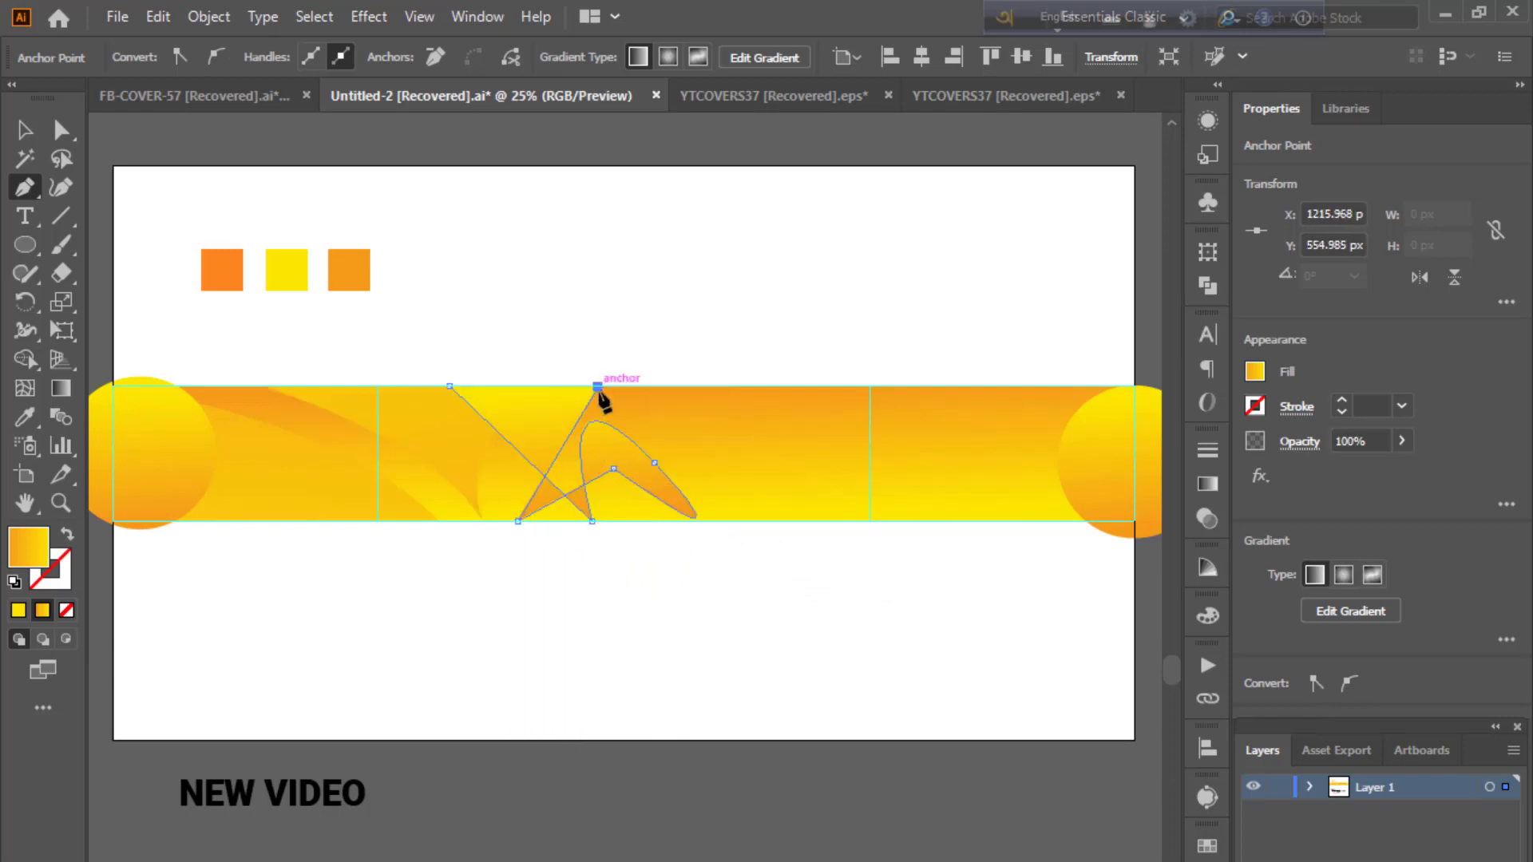
pyautogui.click(730, 519)
pyautogui.click(451, 388)
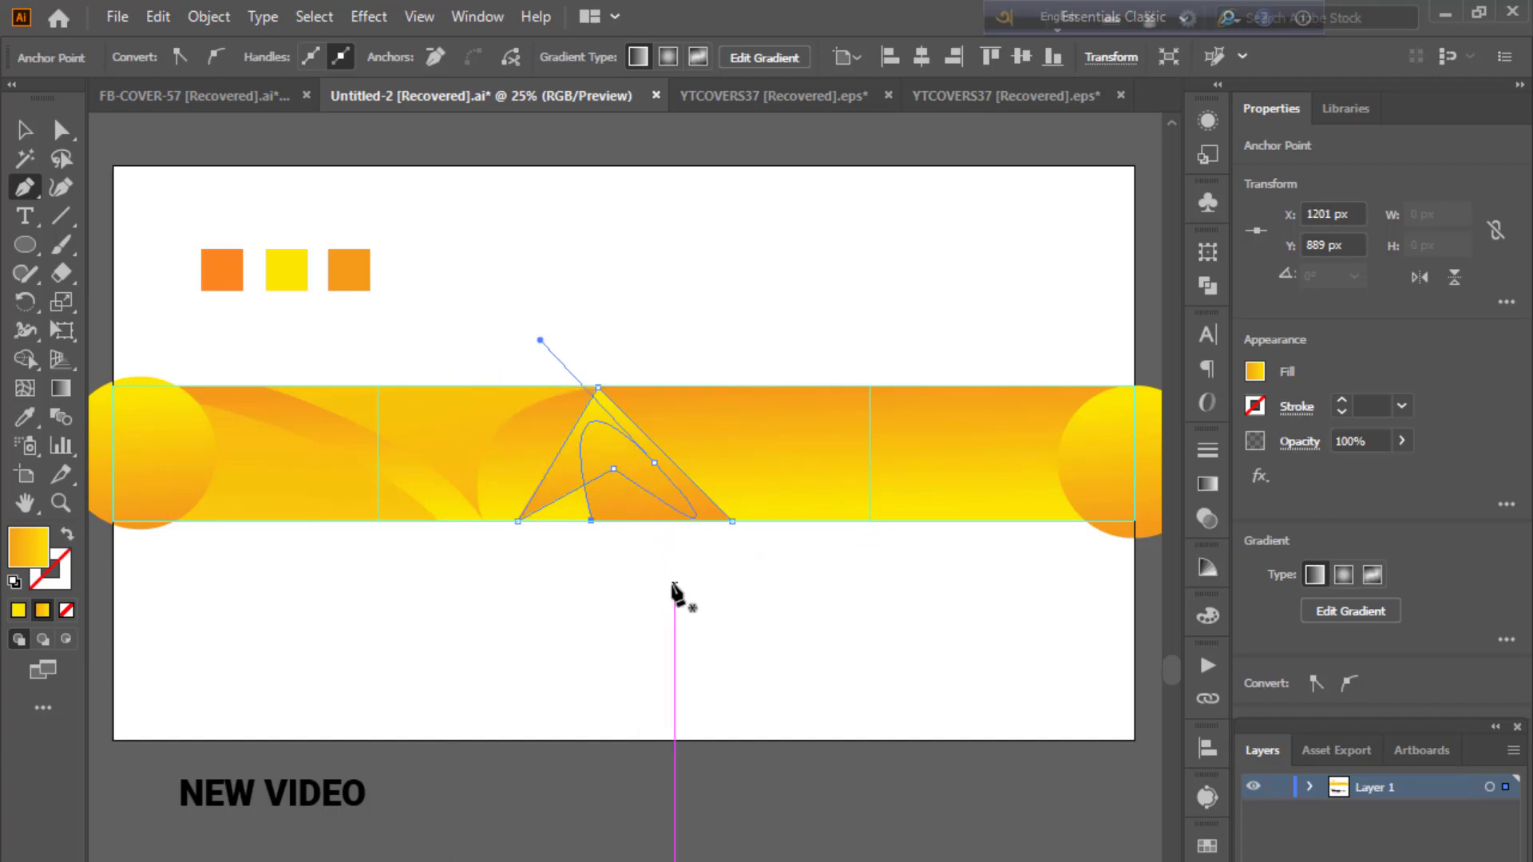
pyautogui.click(24, 129)
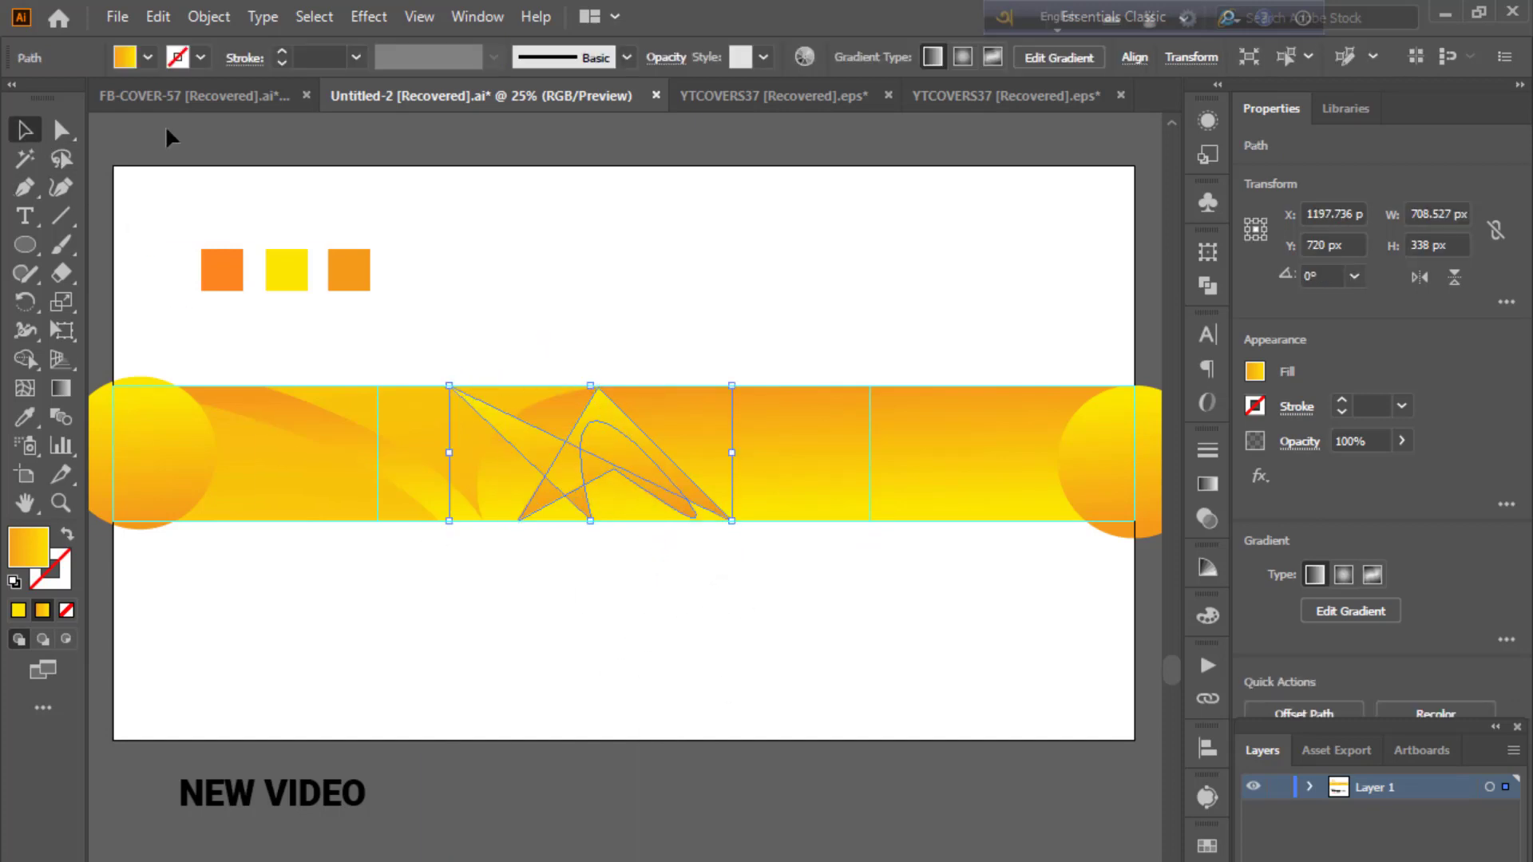
pyautogui.click(168, 127)
# - Fade the star-like trial path to 35% opacity, then delete it
pyautogui.click(613, 453)
pyautogui.click(1344, 469)
pyautogui.click(1058, 755)
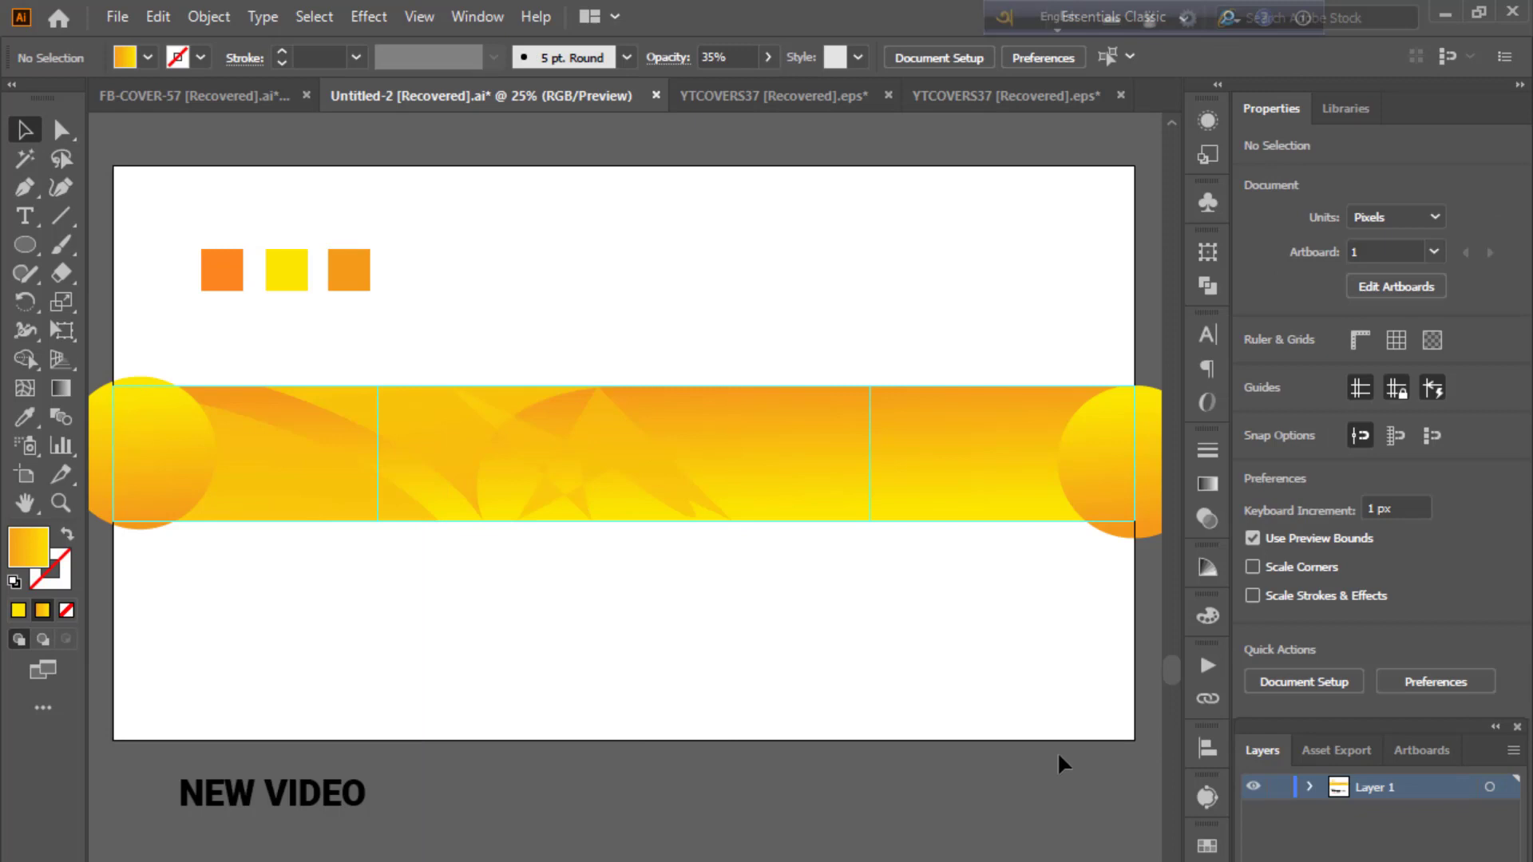
pyautogui.click(609, 469)
pyautogui.press('Delete')
# - Pen a curved shape reaching the band's right corners and set it to 44% opacity
pyautogui.click(25, 189)
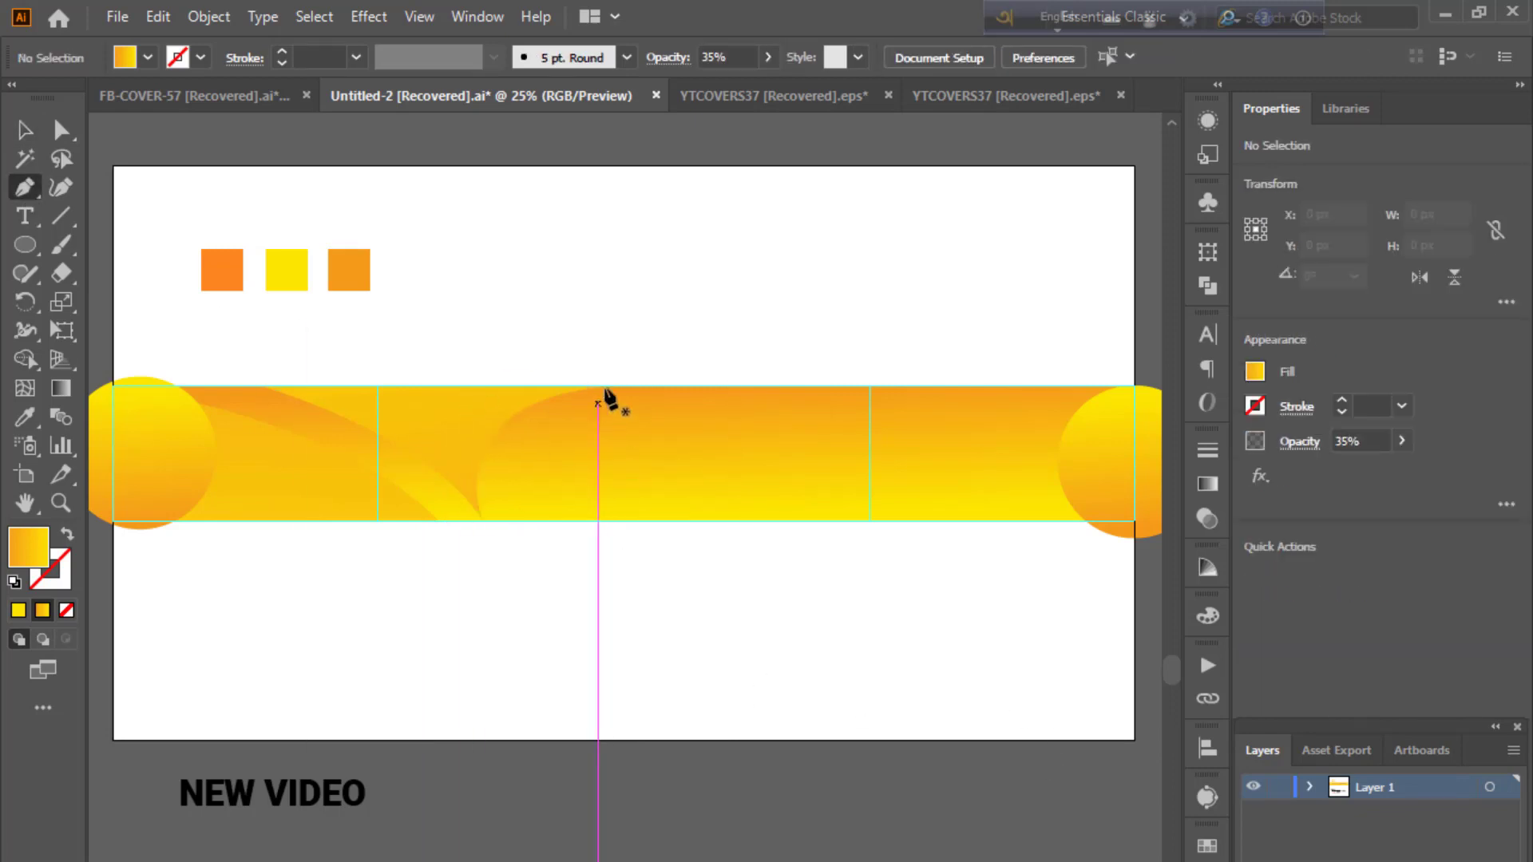
pyautogui.click(619, 386)
pyautogui.moveTo(696, 521)
pyautogui.mouseDown()
pyautogui.moveTo(592, 605)
pyautogui.moveTo(348, 596)
pyautogui.mouseUp()
pyautogui.click(696, 521)
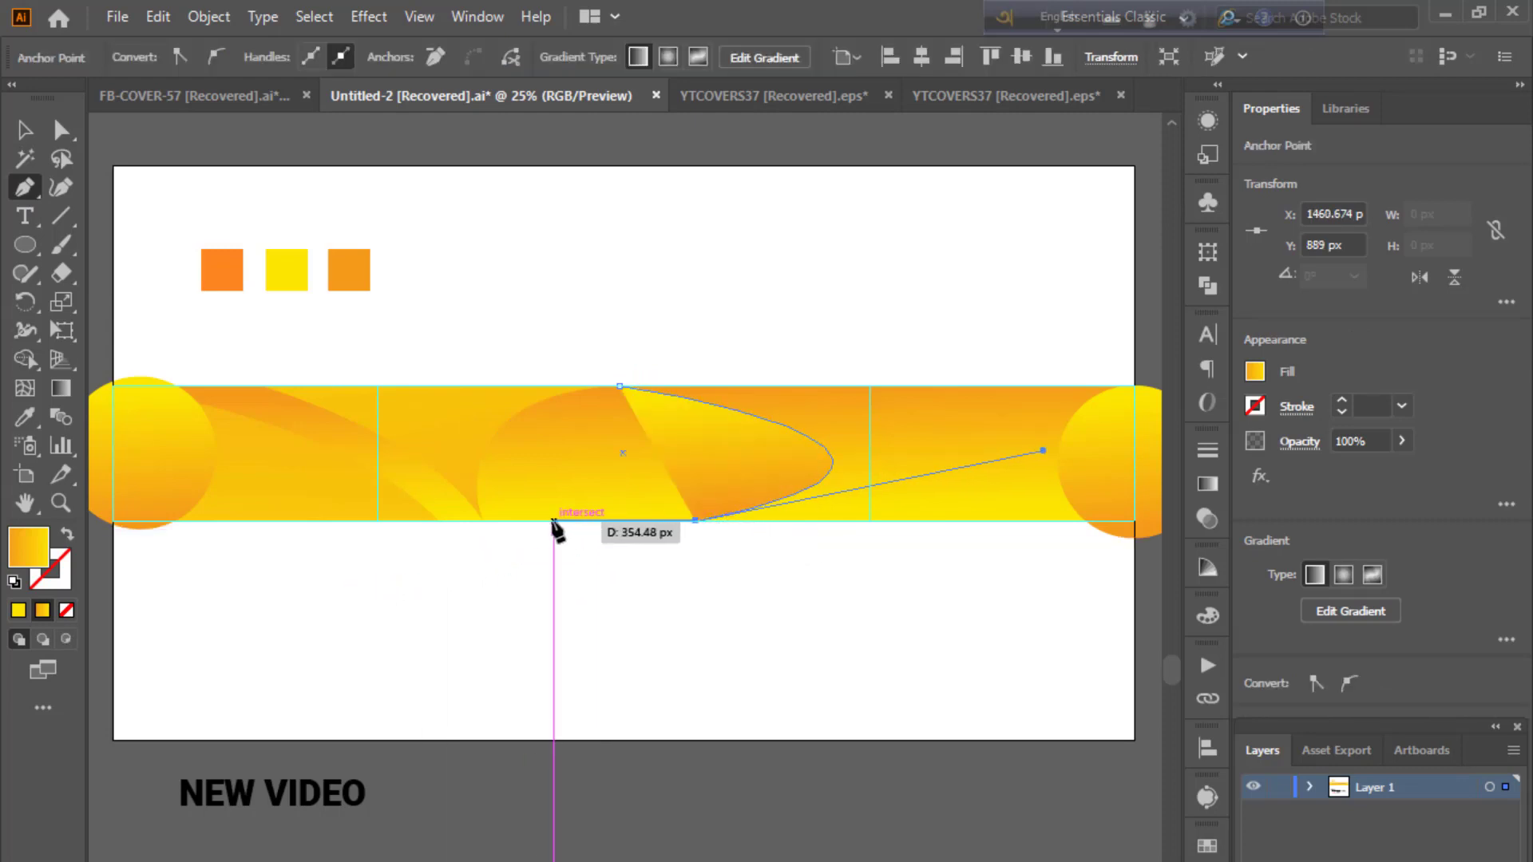
pyautogui.click(1134, 520)
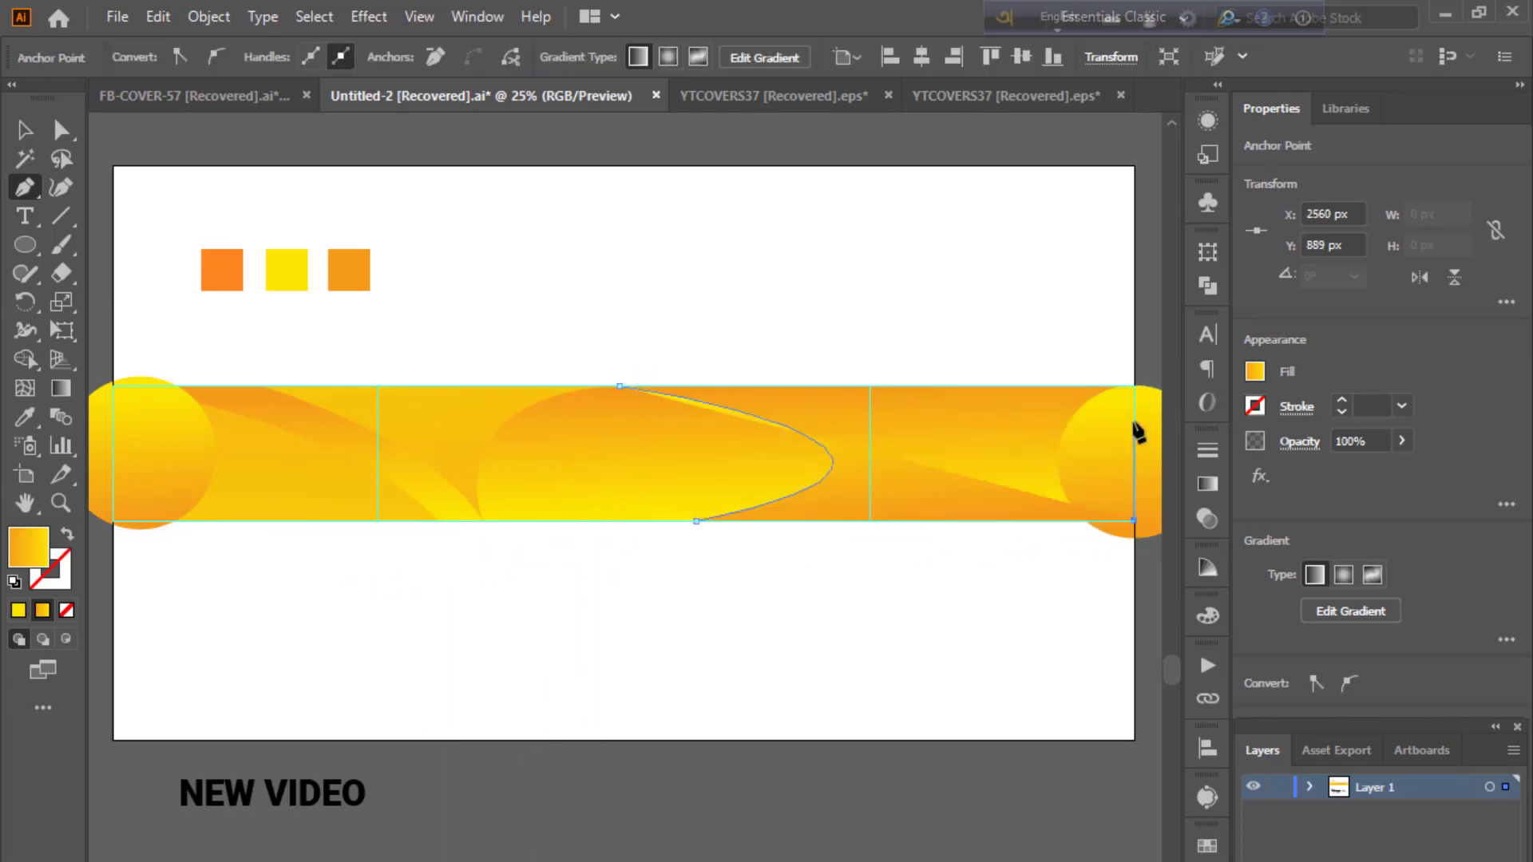
pyautogui.click(1134, 385)
pyautogui.click(618, 385)
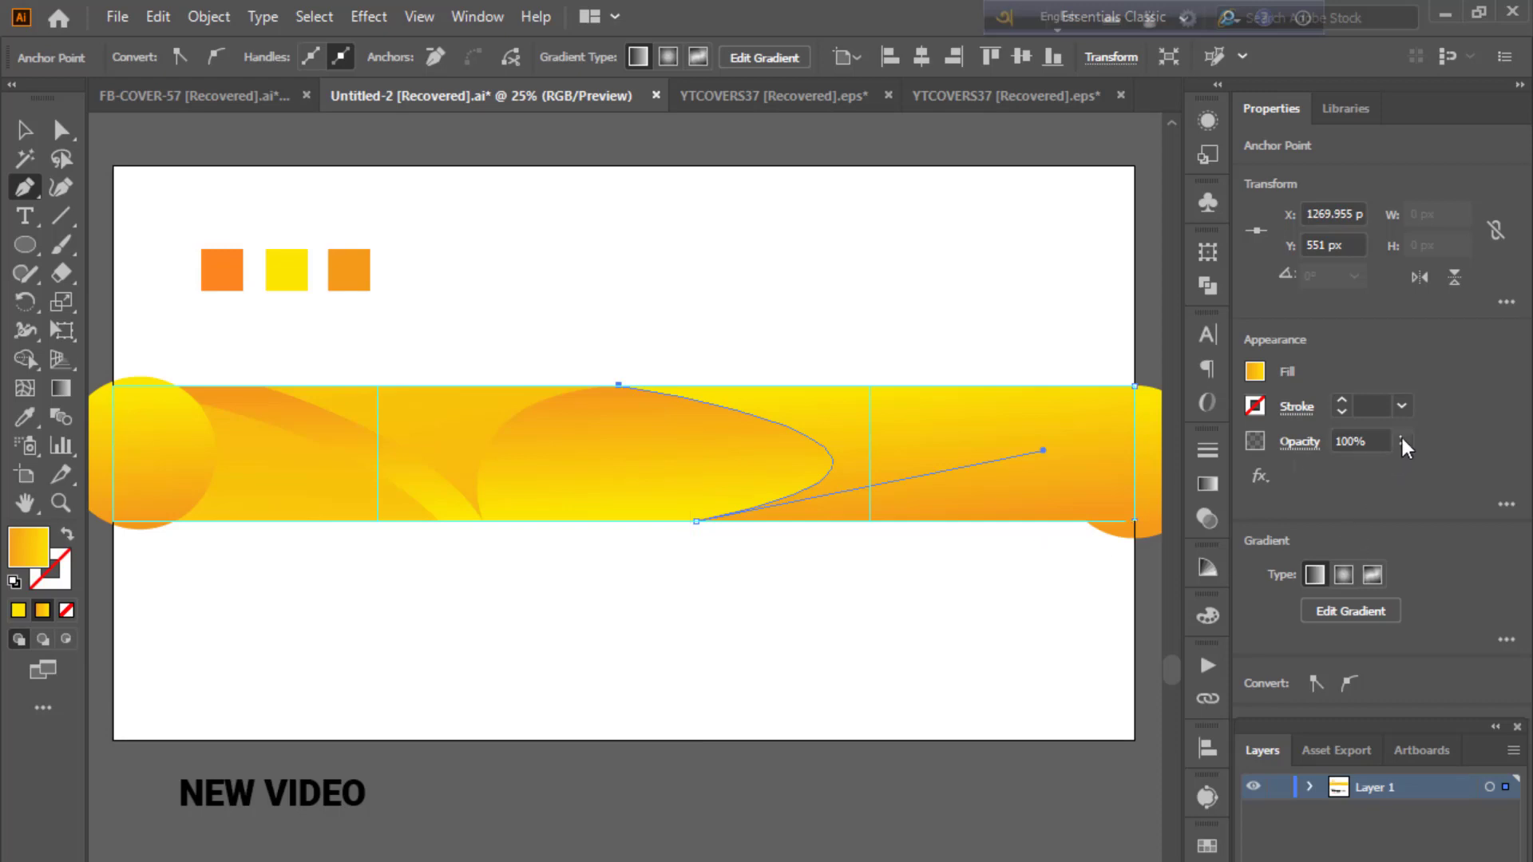
pyautogui.click(1401, 441)
pyautogui.moveTo(1413, 468); pyautogui.dragTo(1352, 468)
pyautogui.click(23, 130)
pyautogui.click(119, 128)
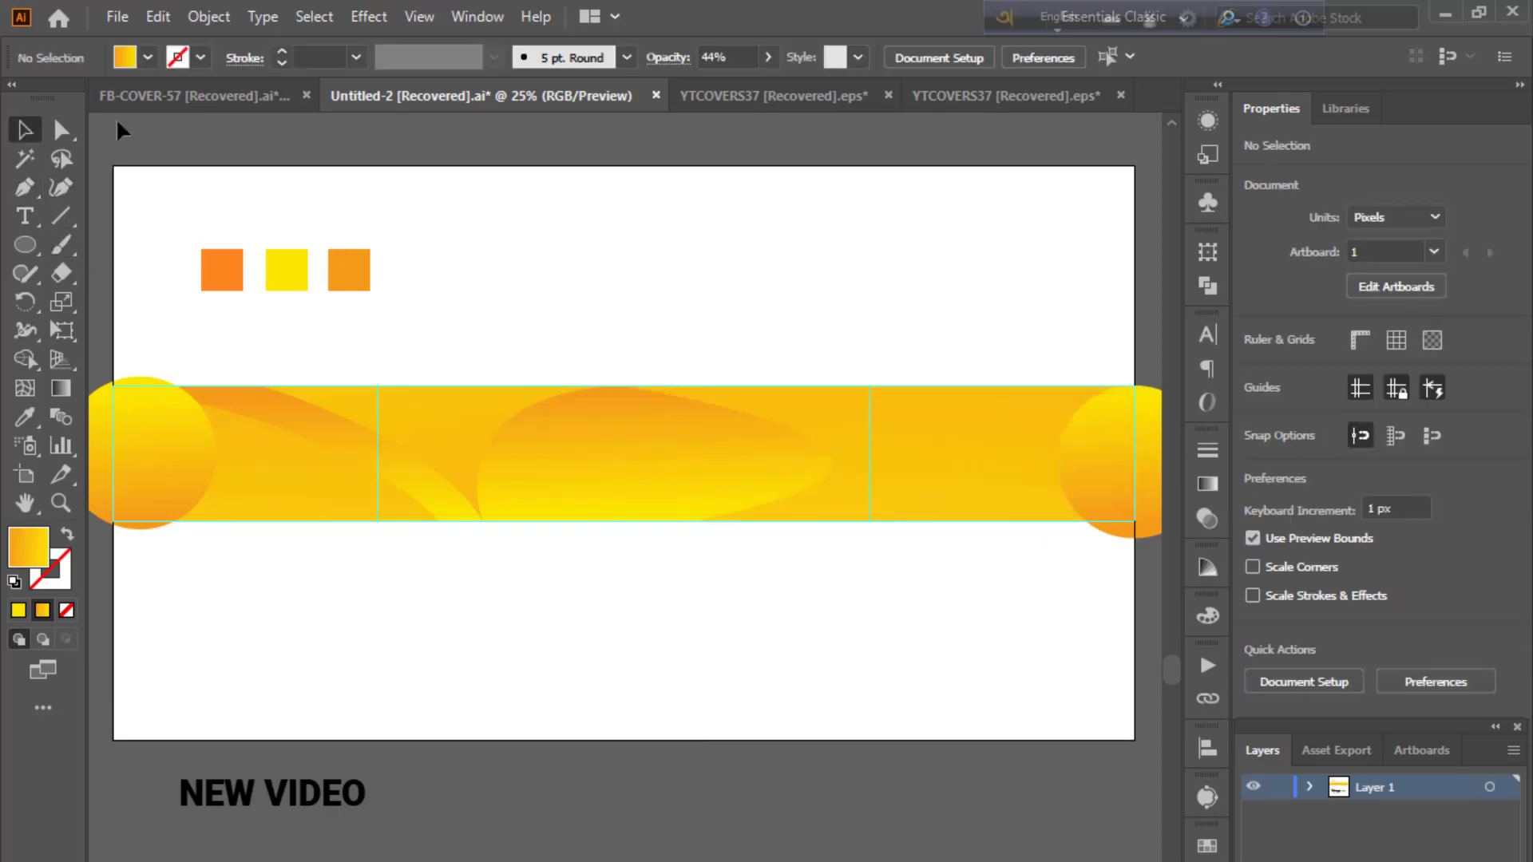
# - Redirect the right-hand shape's gradient diagonally across it with the Gradient tool
pyautogui.click(1020, 467)
pyautogui.press('g')
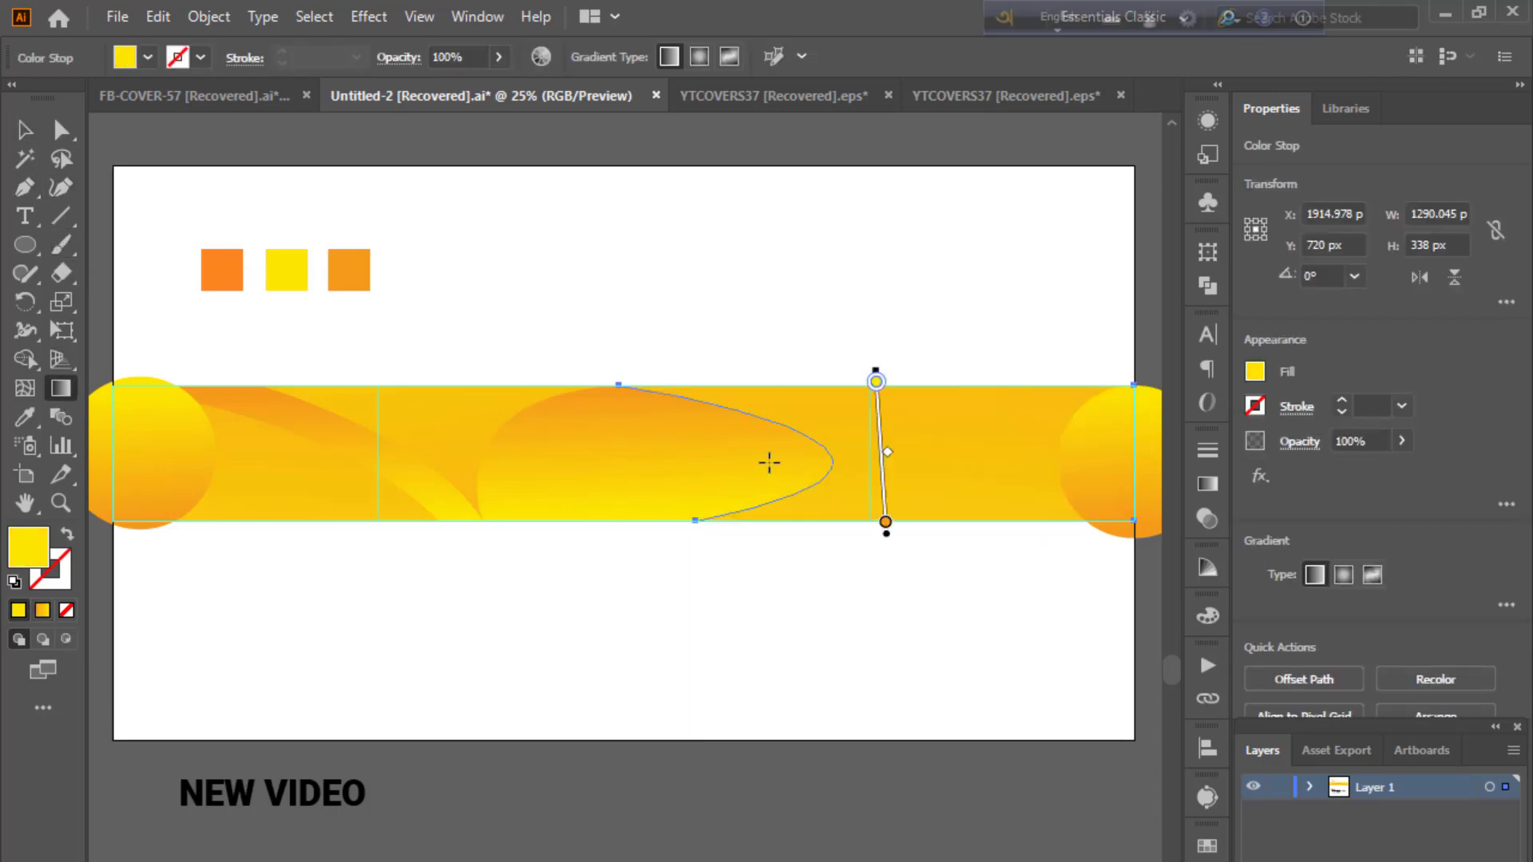
pyautogui.moveTo(796, 421); pyautogui.dragTo(1035, 485)
pyautogui.click(27, 128)
pyautogui.click(165, 131)
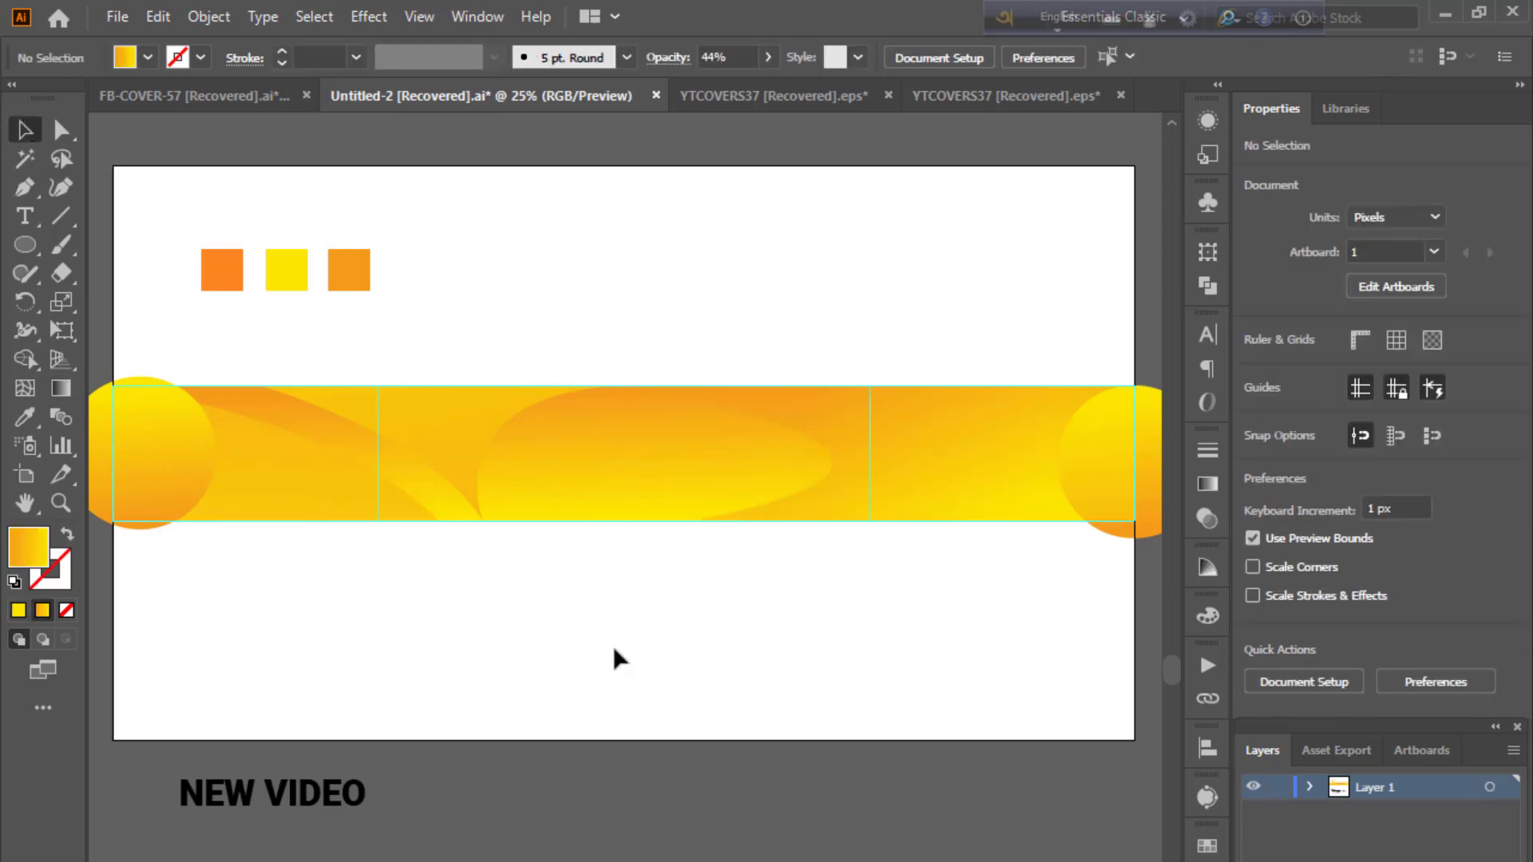
pyautogui.click(24, 187)
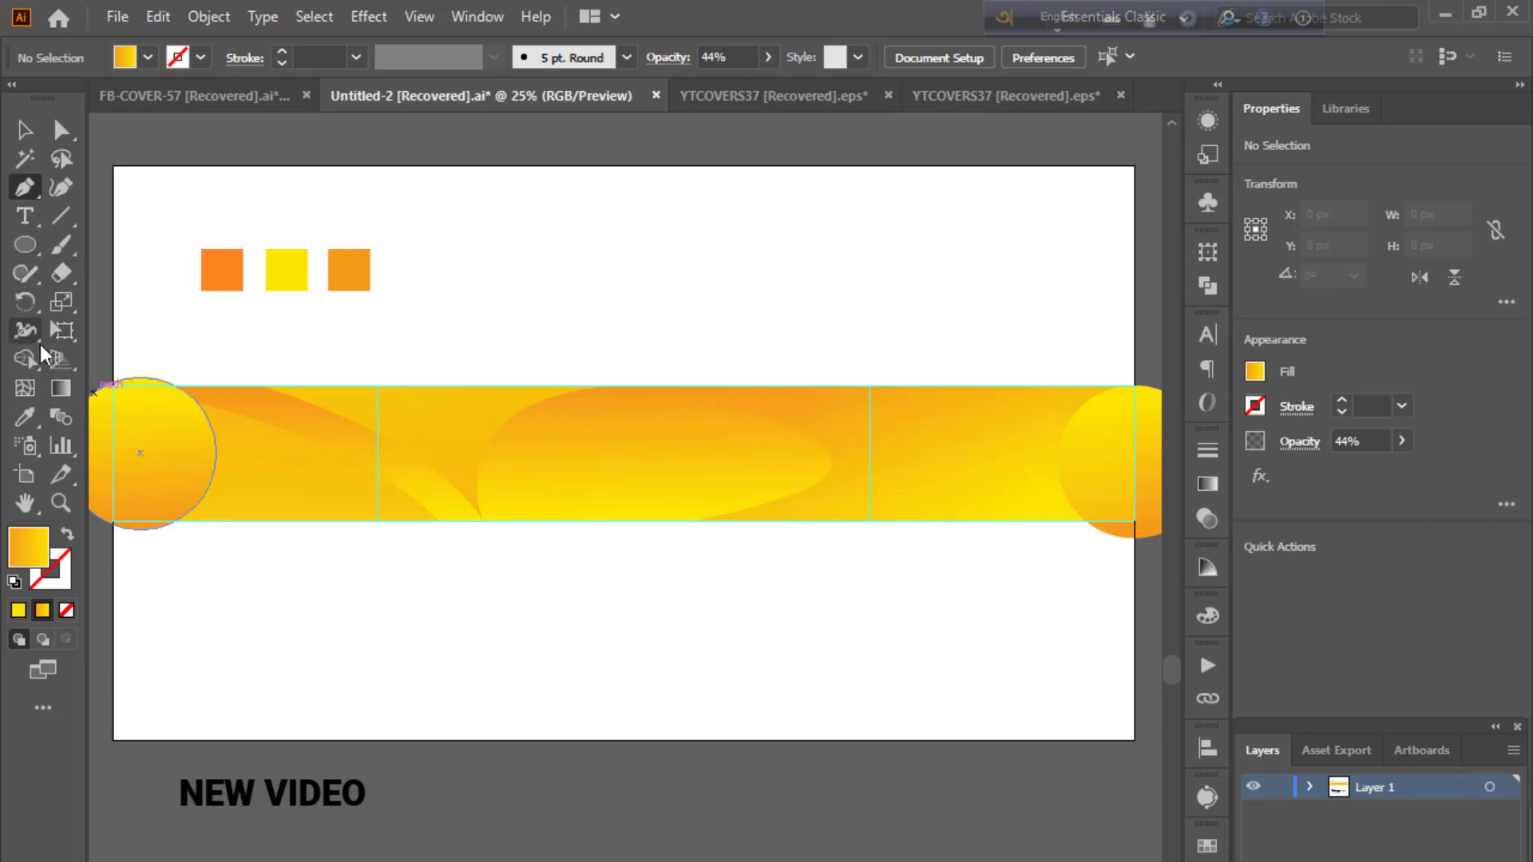
# - Find the Spiral tool among the tool groups and draw a spiral on the banner
pyautogui.click(21, 328)
pyautogui.click(16, 308)
pyautogui.click(38, 269)
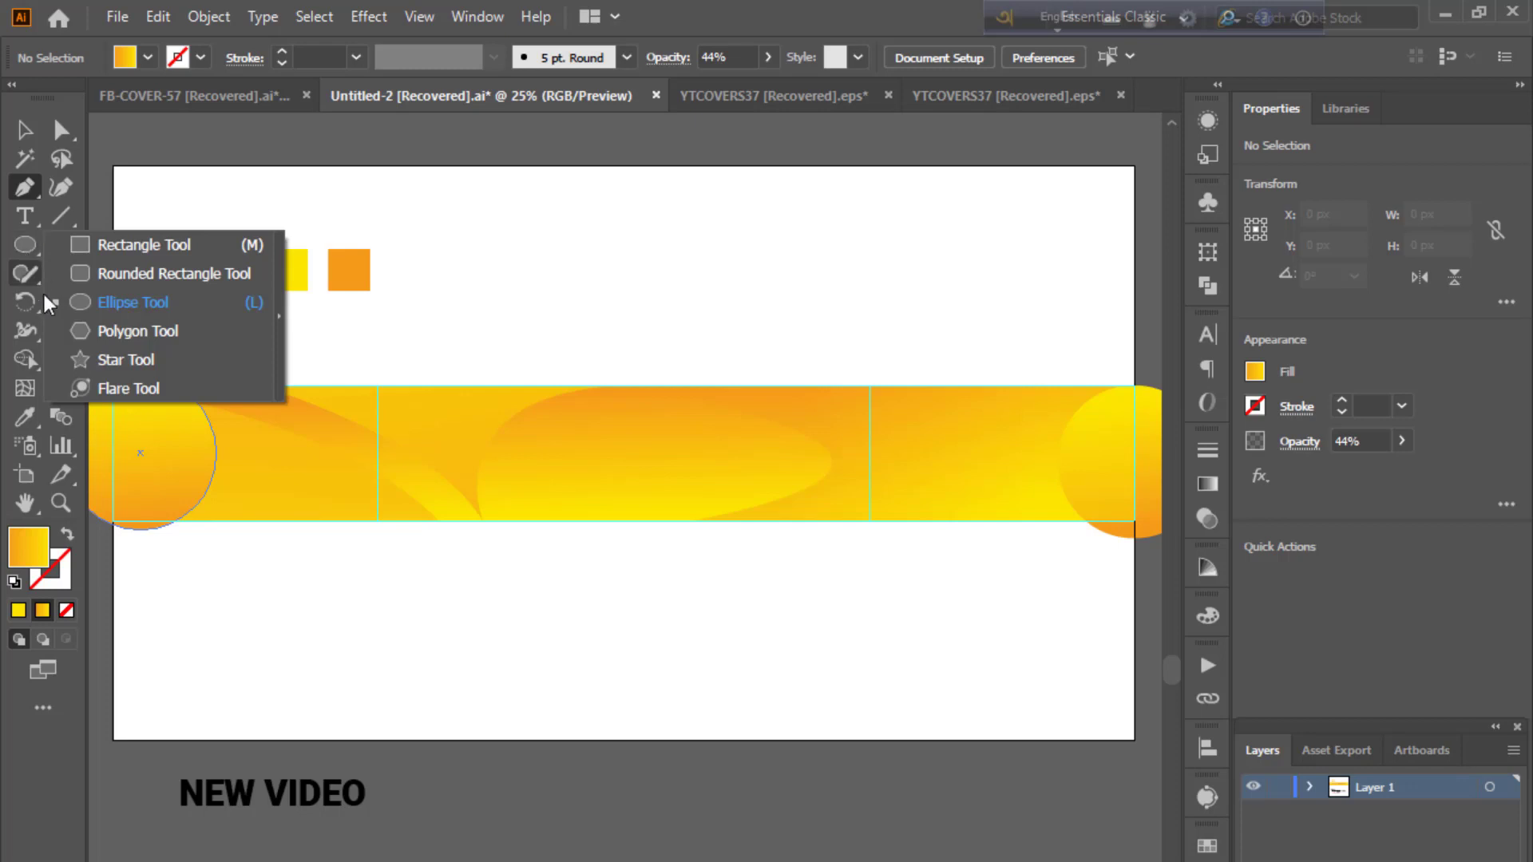
pyautogui.click(24, 417)
pyautogui.click(58, 359)
pyautogui.click(65, 303)
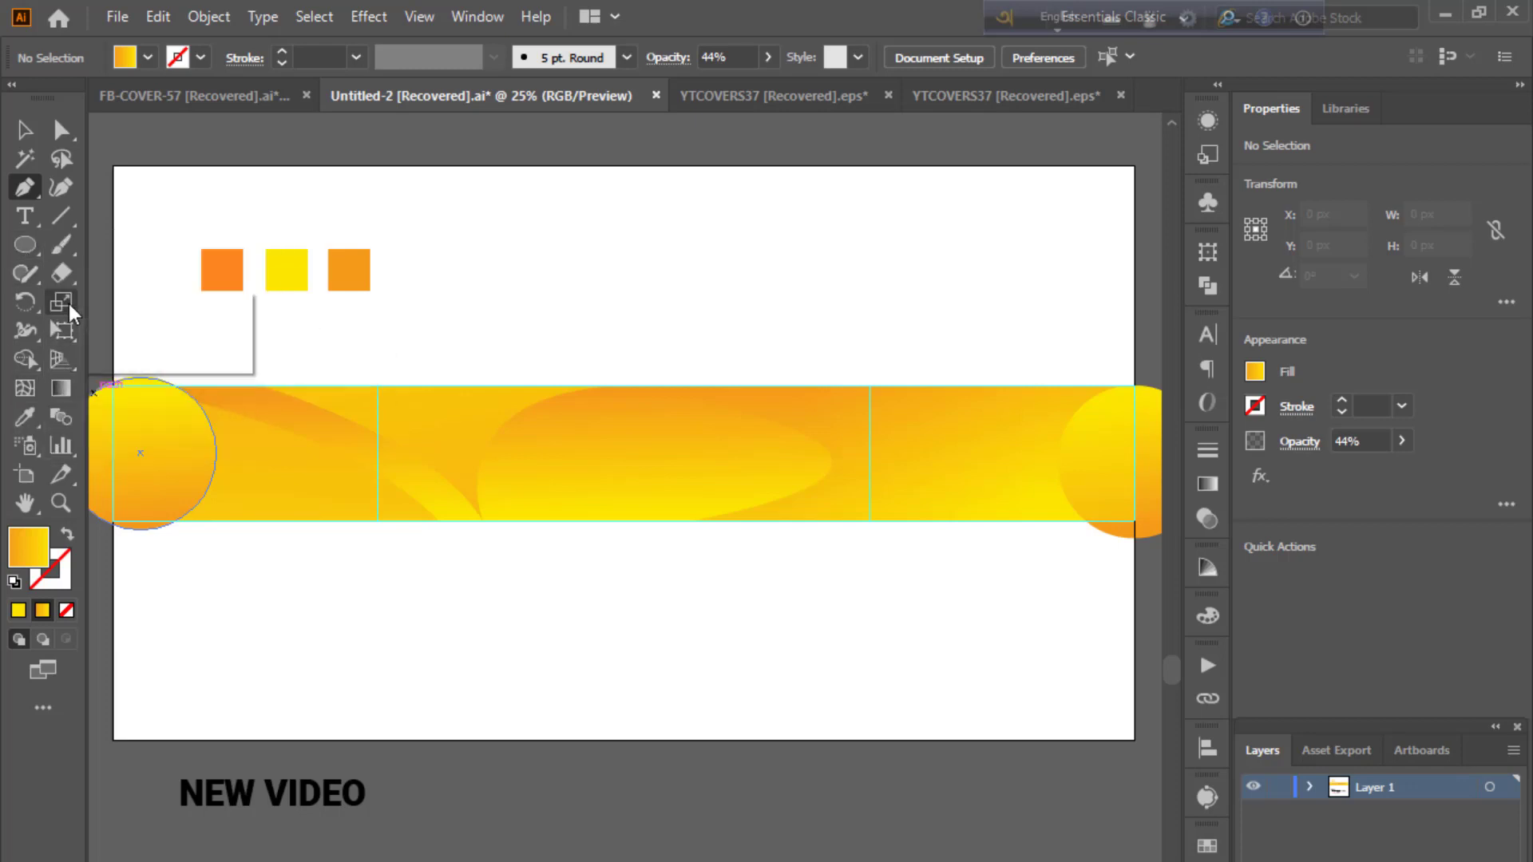
pyautogui.click(66, 274)
pyautogui.click(65, 246)
pyautogui.click(71, 212)
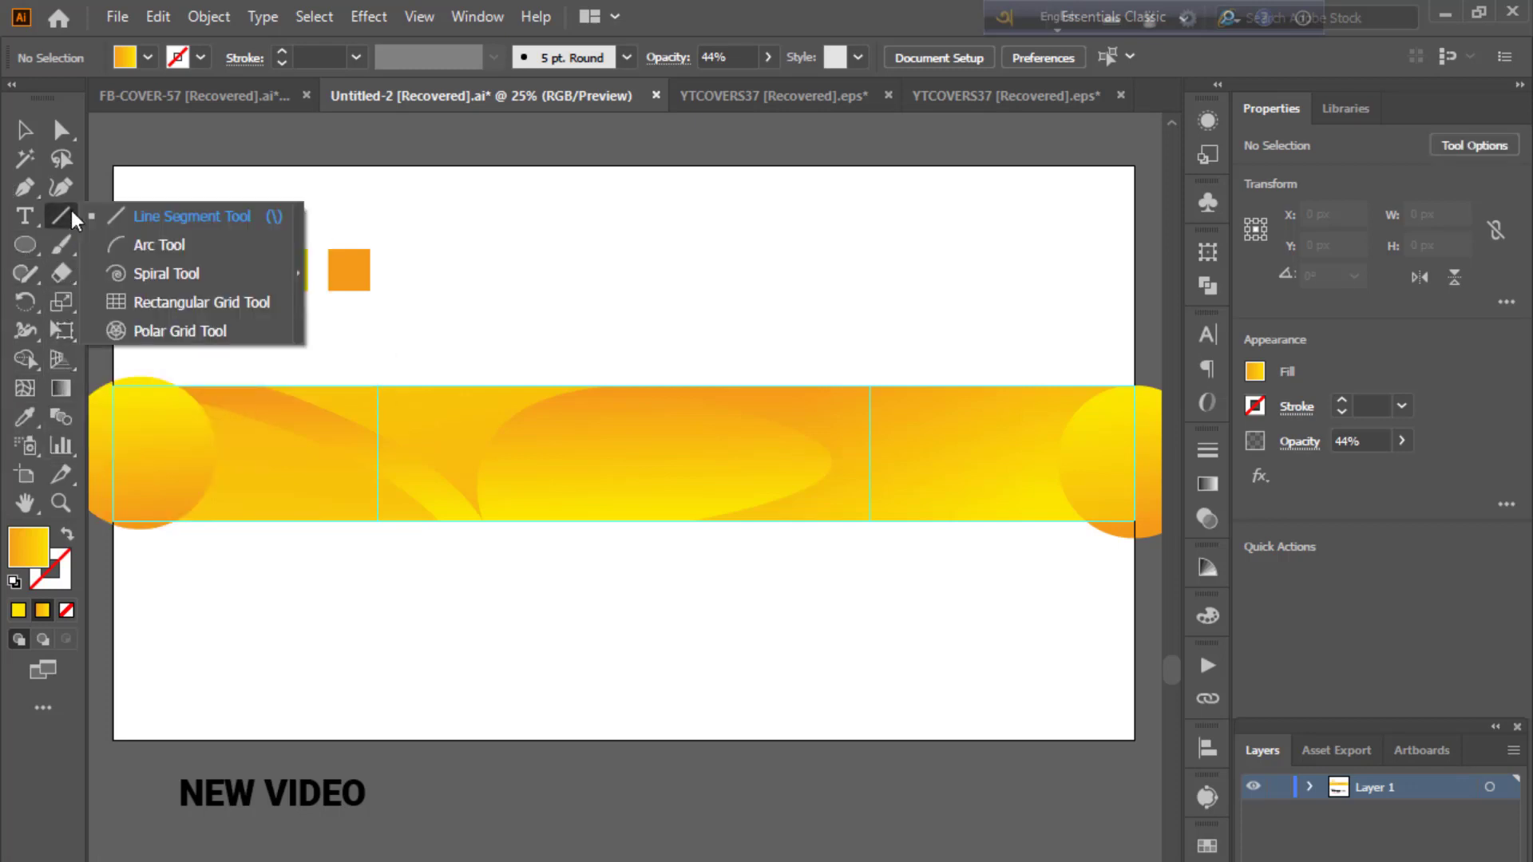
pyautogui.click(176, 279)
pyautogui.moveTo(506, 428)
pyautogui.mouseDown()
pyautogui.moveTo(558, 488)
pyautogui.moveTo(552, 470)
pyautogui.mouseUp()
# - Give the spiral a yellow 10 pt stroke
pyautogui.click(23, 130)
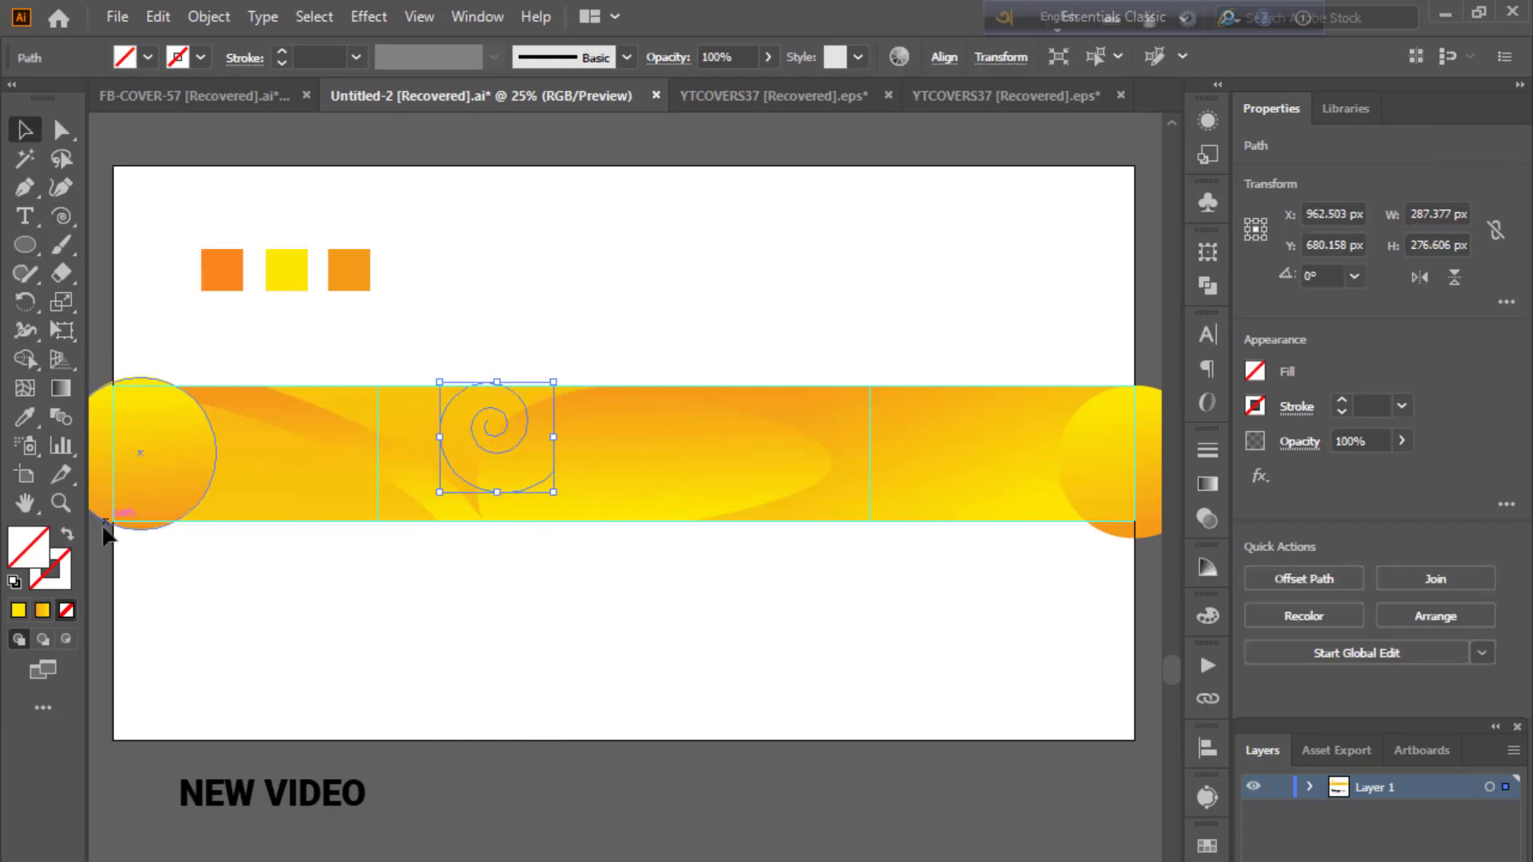
pyautogui.click(50, 569)
pyautogui.click(18, 610)
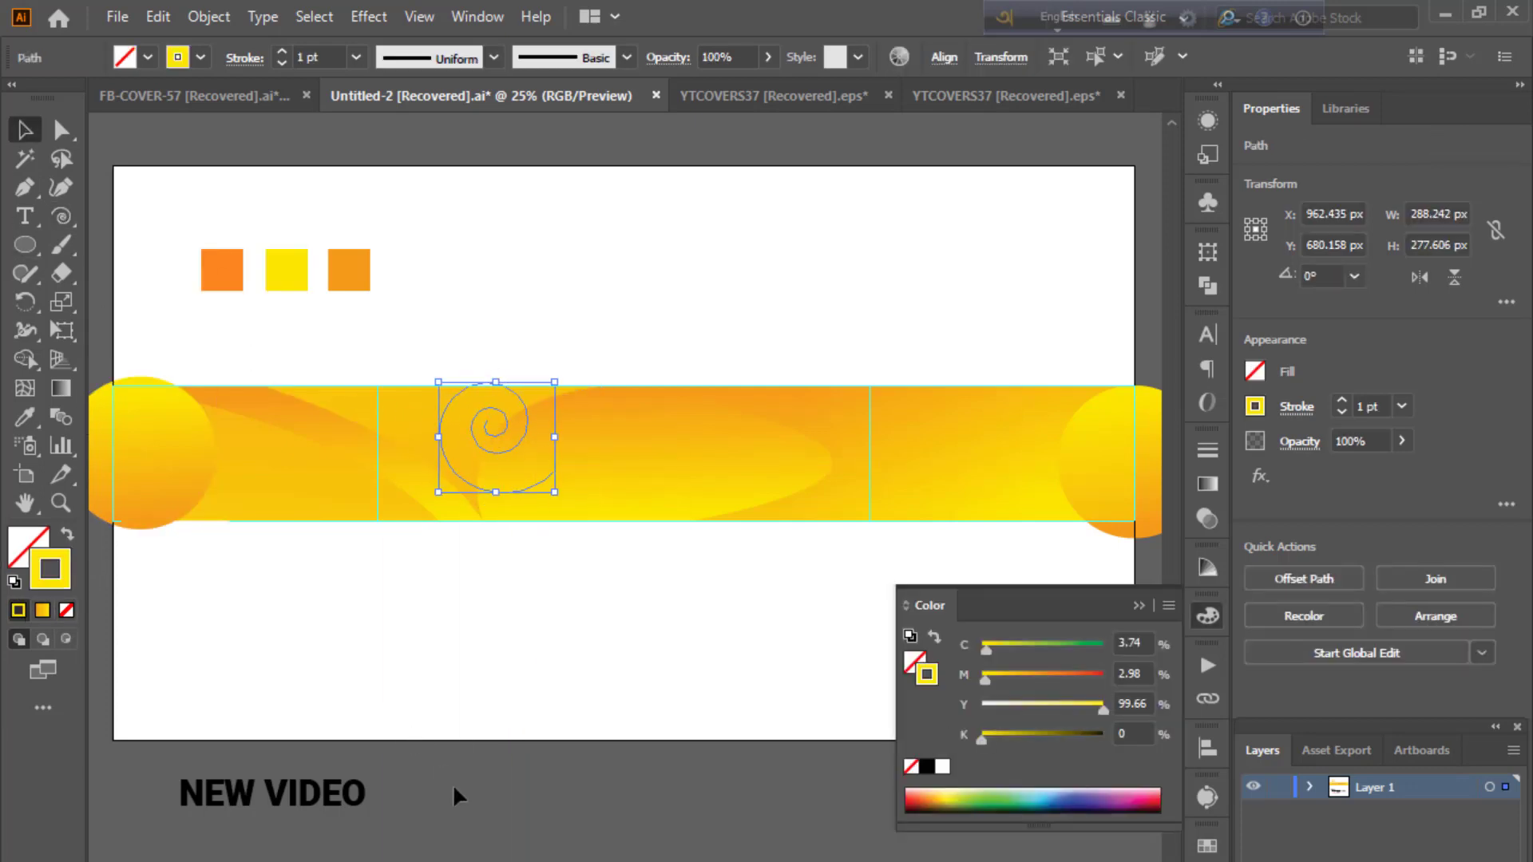
pyautogui.click(319, 58)
pyautogui.write('10')
pyautogui.press('Return')
# - Move the spiral to the banner centre and place a duplicate on the right section
pyautogui.click(610, 771)
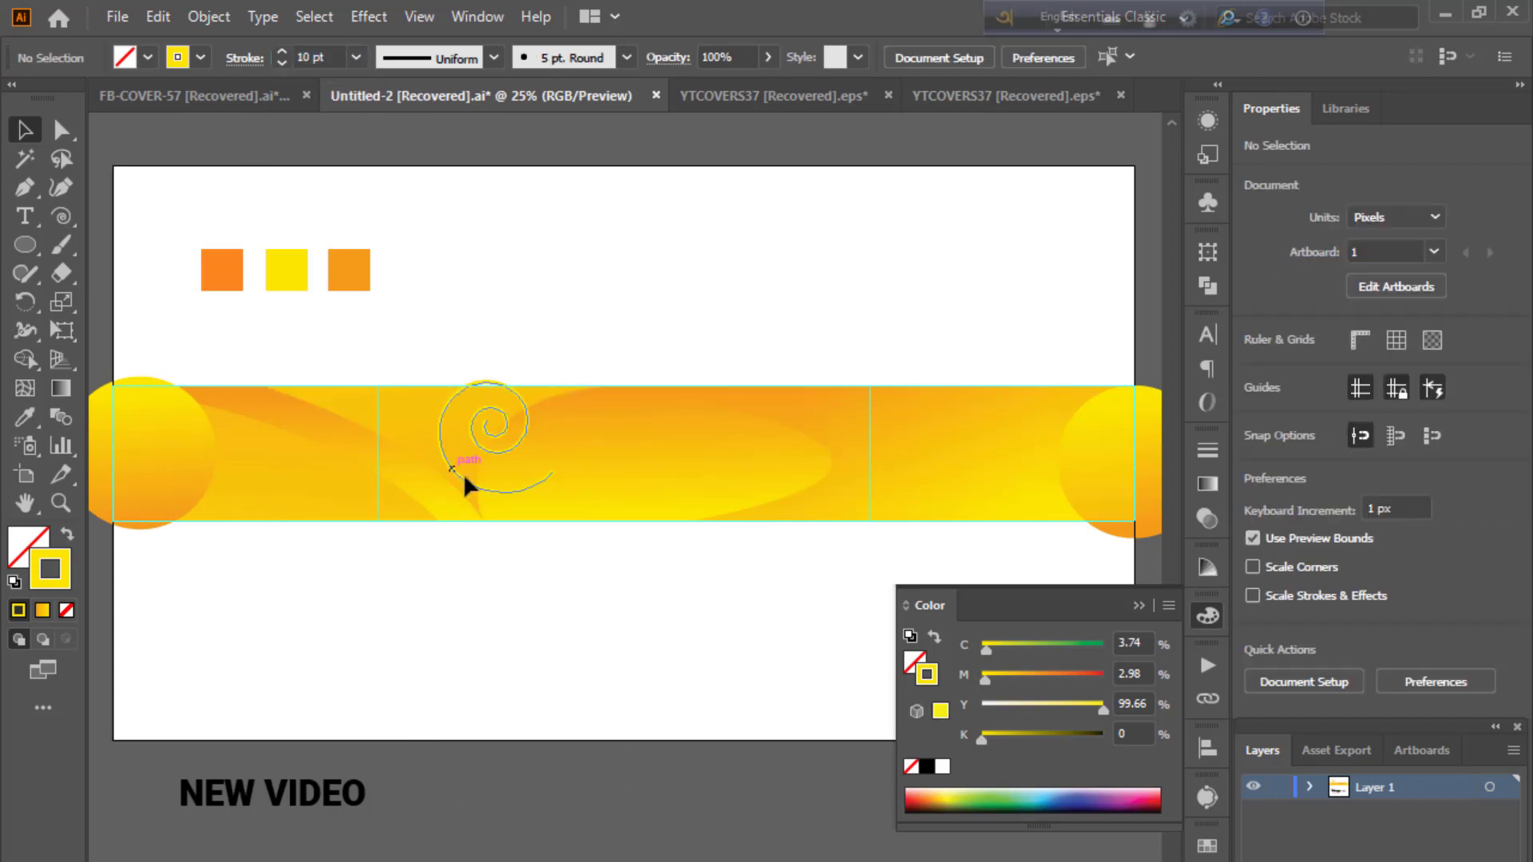
pyautogui.moveTo(463, 482); pyautogui.dragTo(611, 497)
pyautogui.click(630, 776)
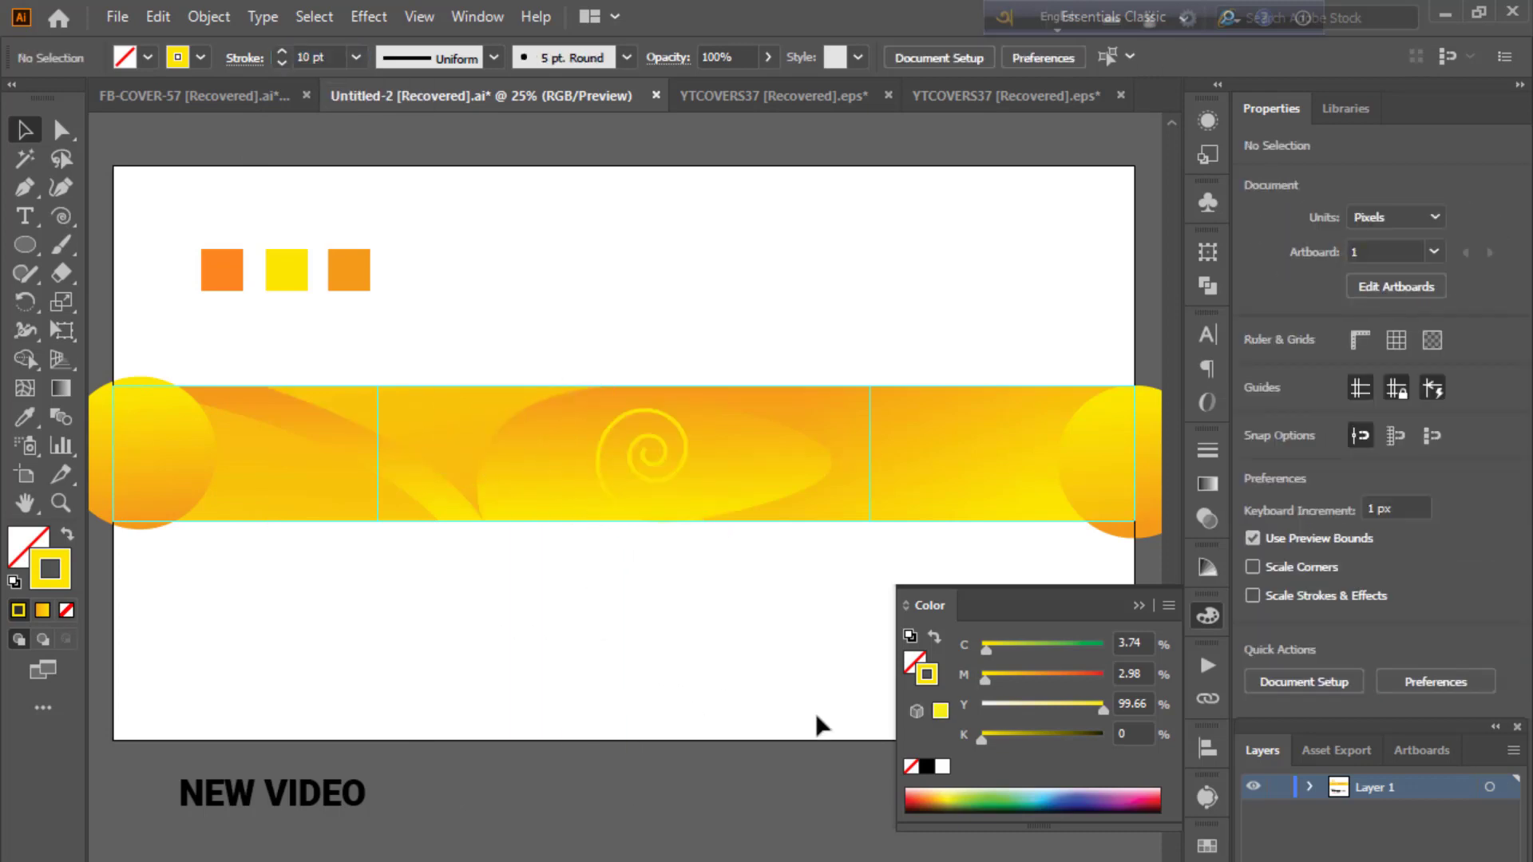
pyautogui.click(1148, 607)
pyautogui.moveTo(658, 453); pyautogui.dragTo(827, 455)
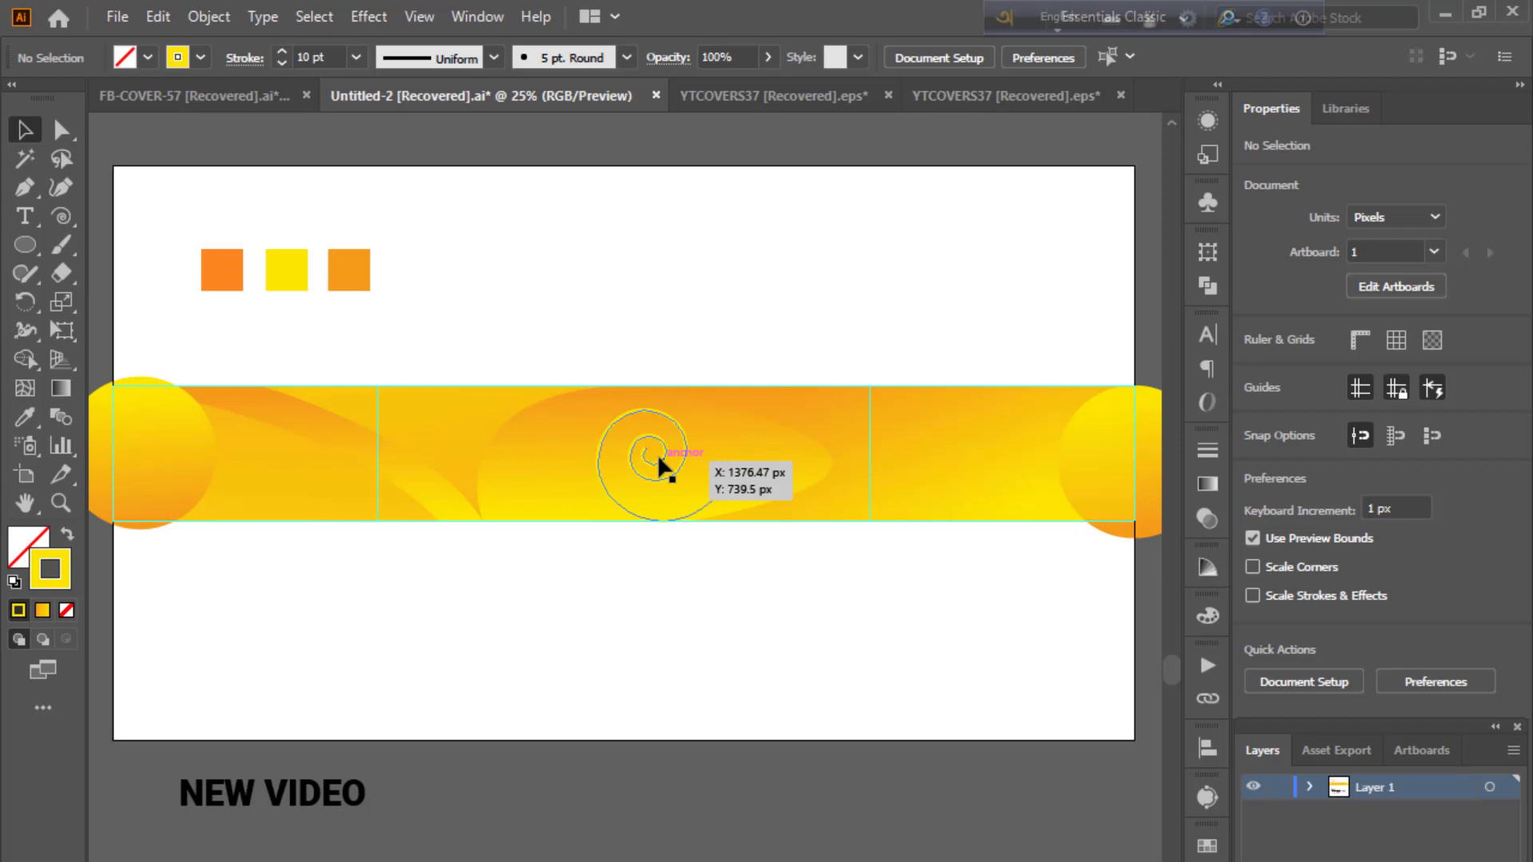
pyautogui.click(882, 765)
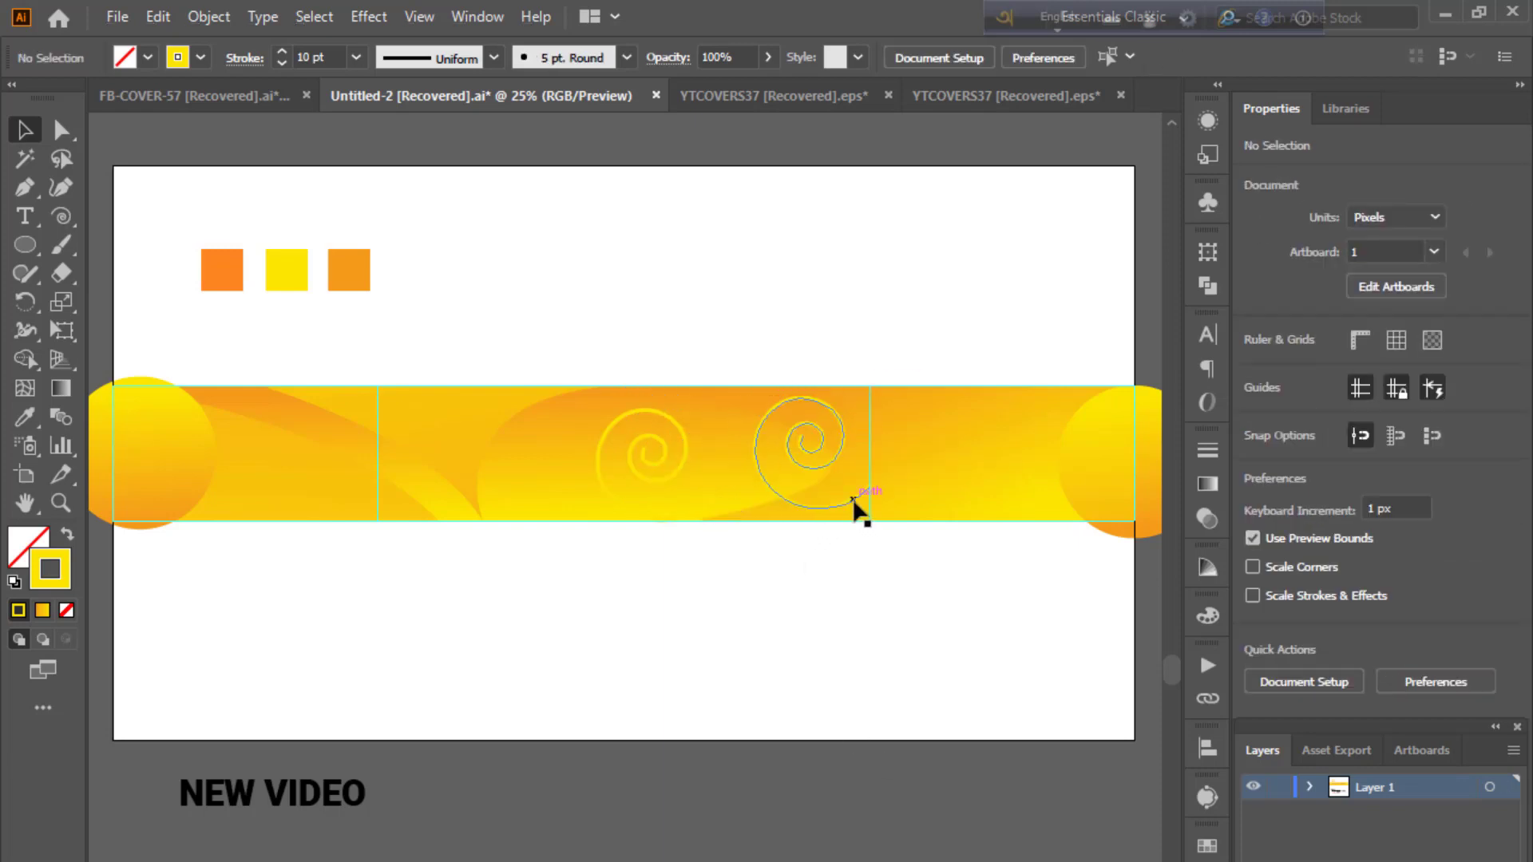
pyautogui.moveTo(852, 506); pyautogui.dragTo(1008, 515)
pyautogui.click(785, 770)
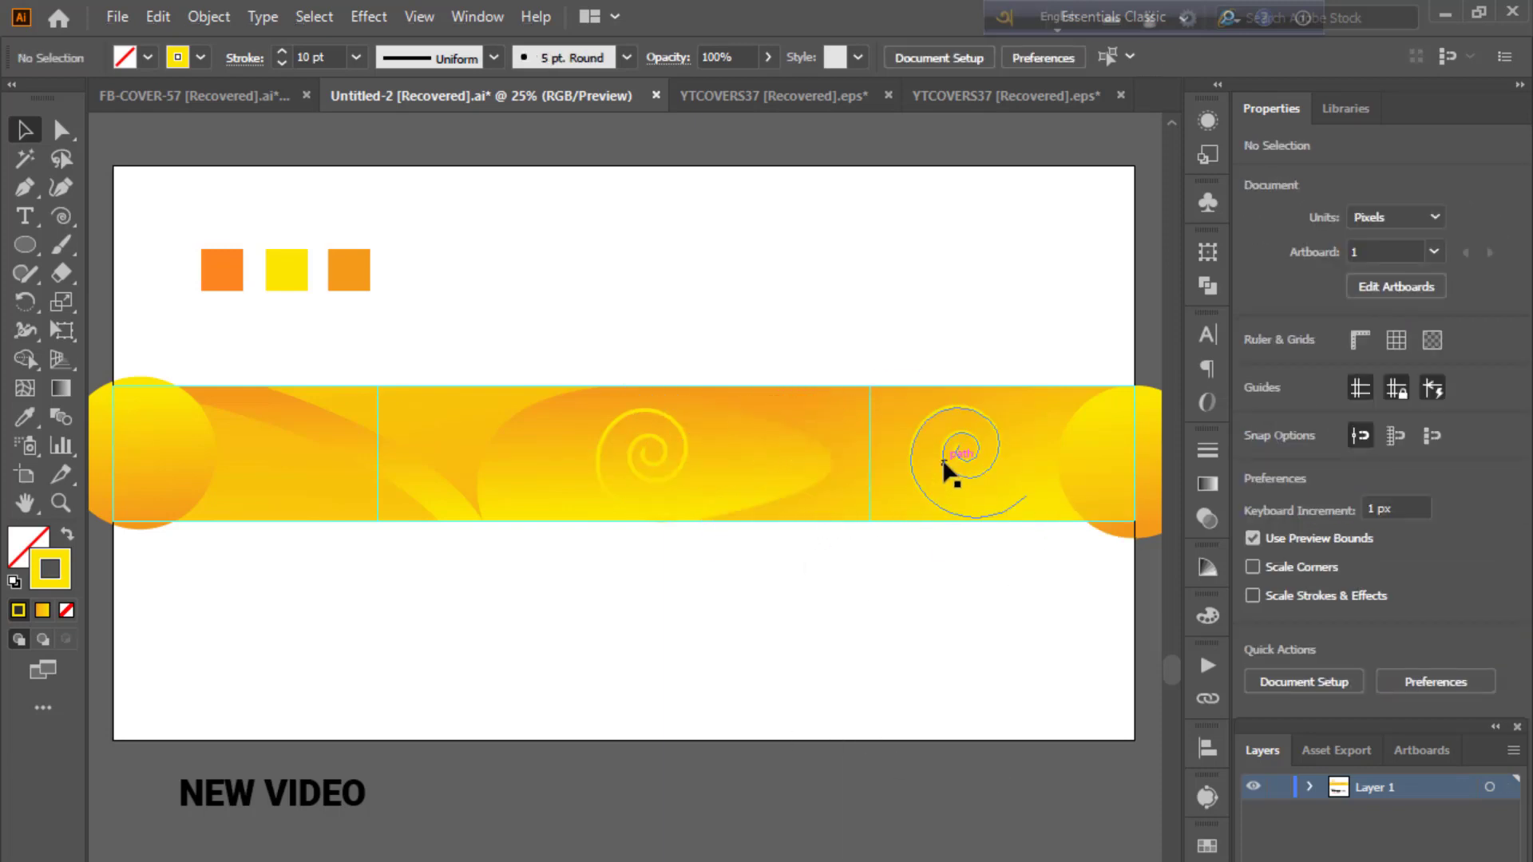
# - Expand both spirals' fill and stroke into shapes with Object > Expand
pyautogui.click(940, 468)
pyautogui.keyDown('shift'); pyautogui.click(680, 469); pyautogui.keyUp('shift')
pyautogui.click(210, 16)
pyautogui.click(250, 297)
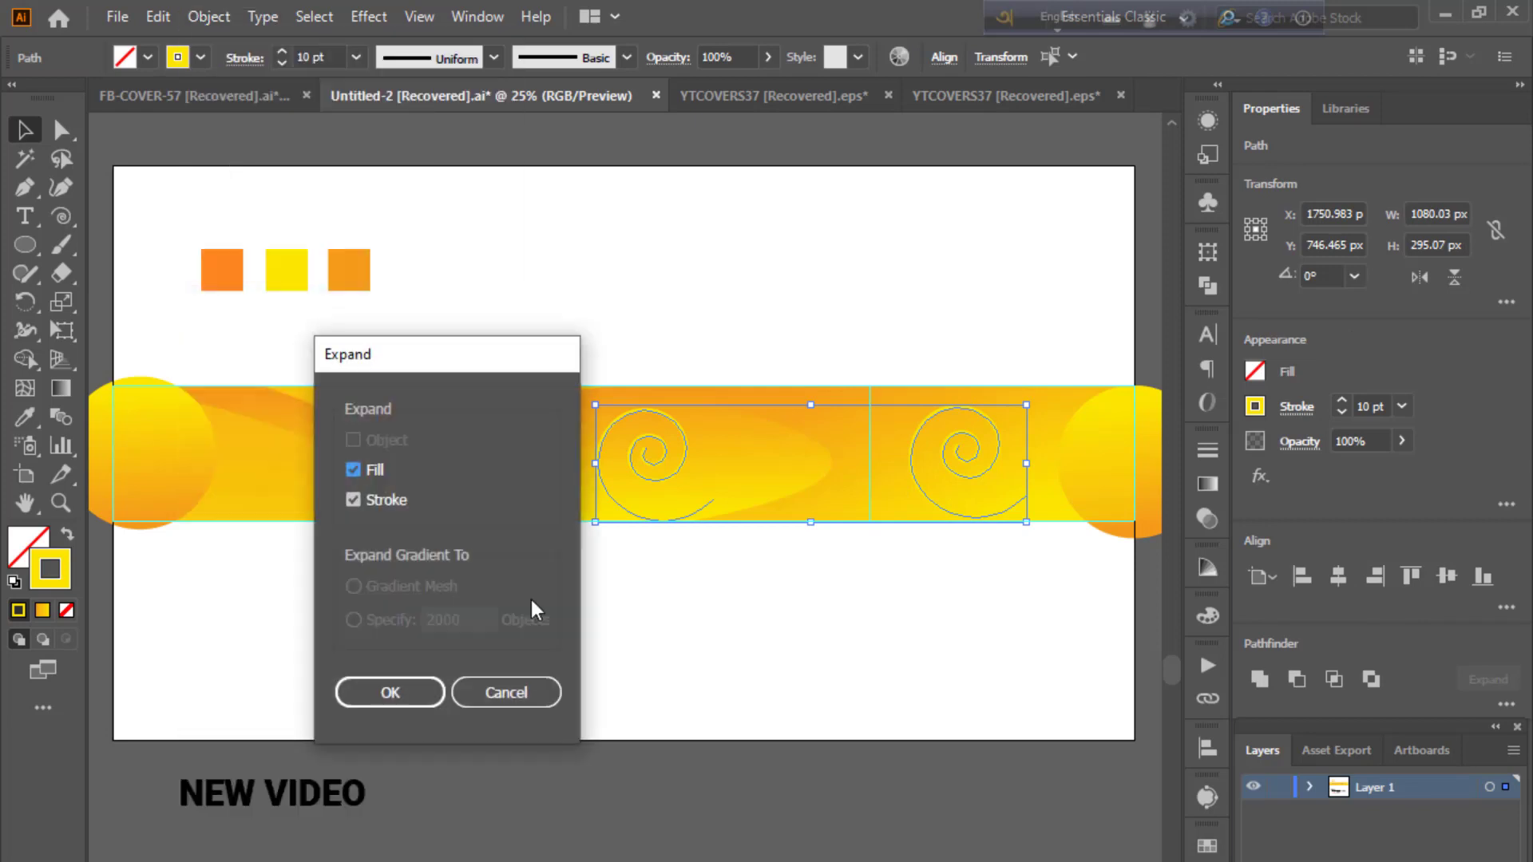
pyautogui.click(386, 692)
pyautogui.click(1026, 809)
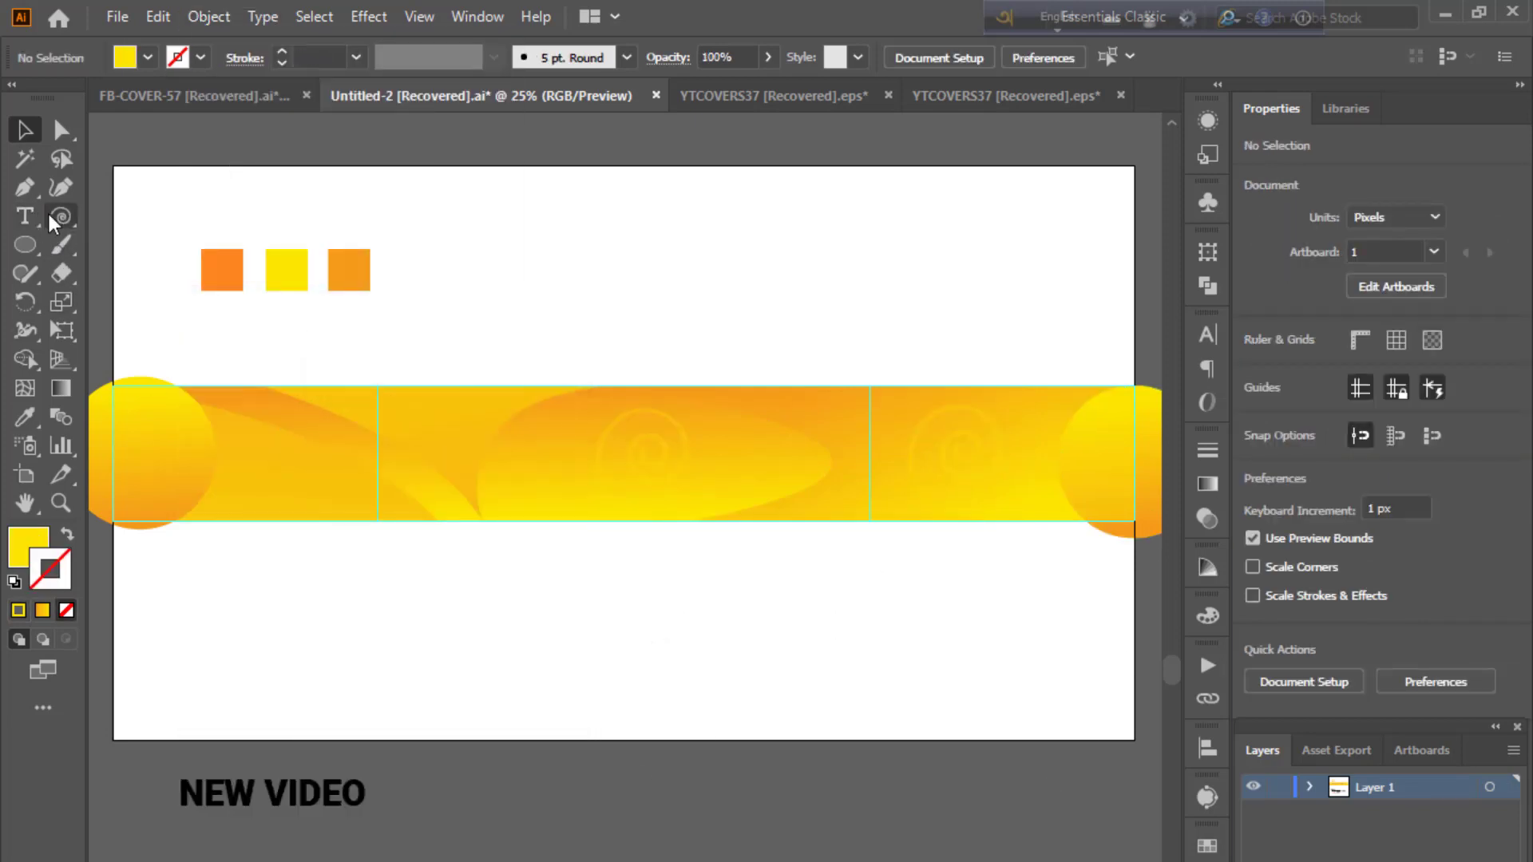
# - Start a curved Pen path on the banner
pyautogui.click(24, 187)
pyautogui.click(623, 388)
pyautogui.moveTo(833, 461); pyautogui.dragTo(855, 455)
pyautogui.click(699, 521)
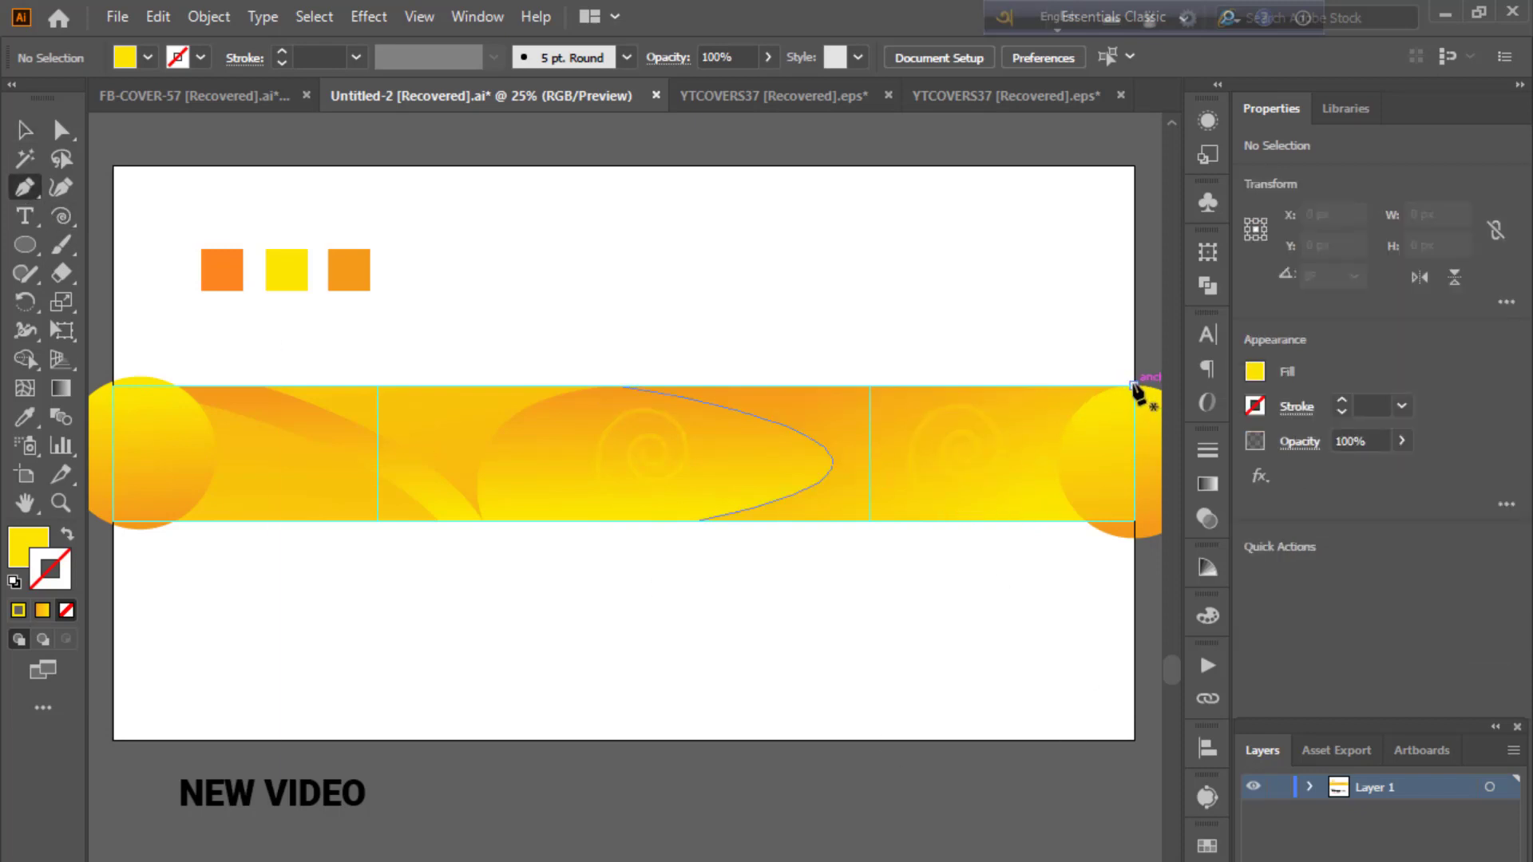
# - Draw a closed curved wedge from the banner's top-right corner down to its bottom edge
pyautogui.click(1134, 386)
pyautogui.moveTo(816, 520); pyautogui.dragTo(685, 652)
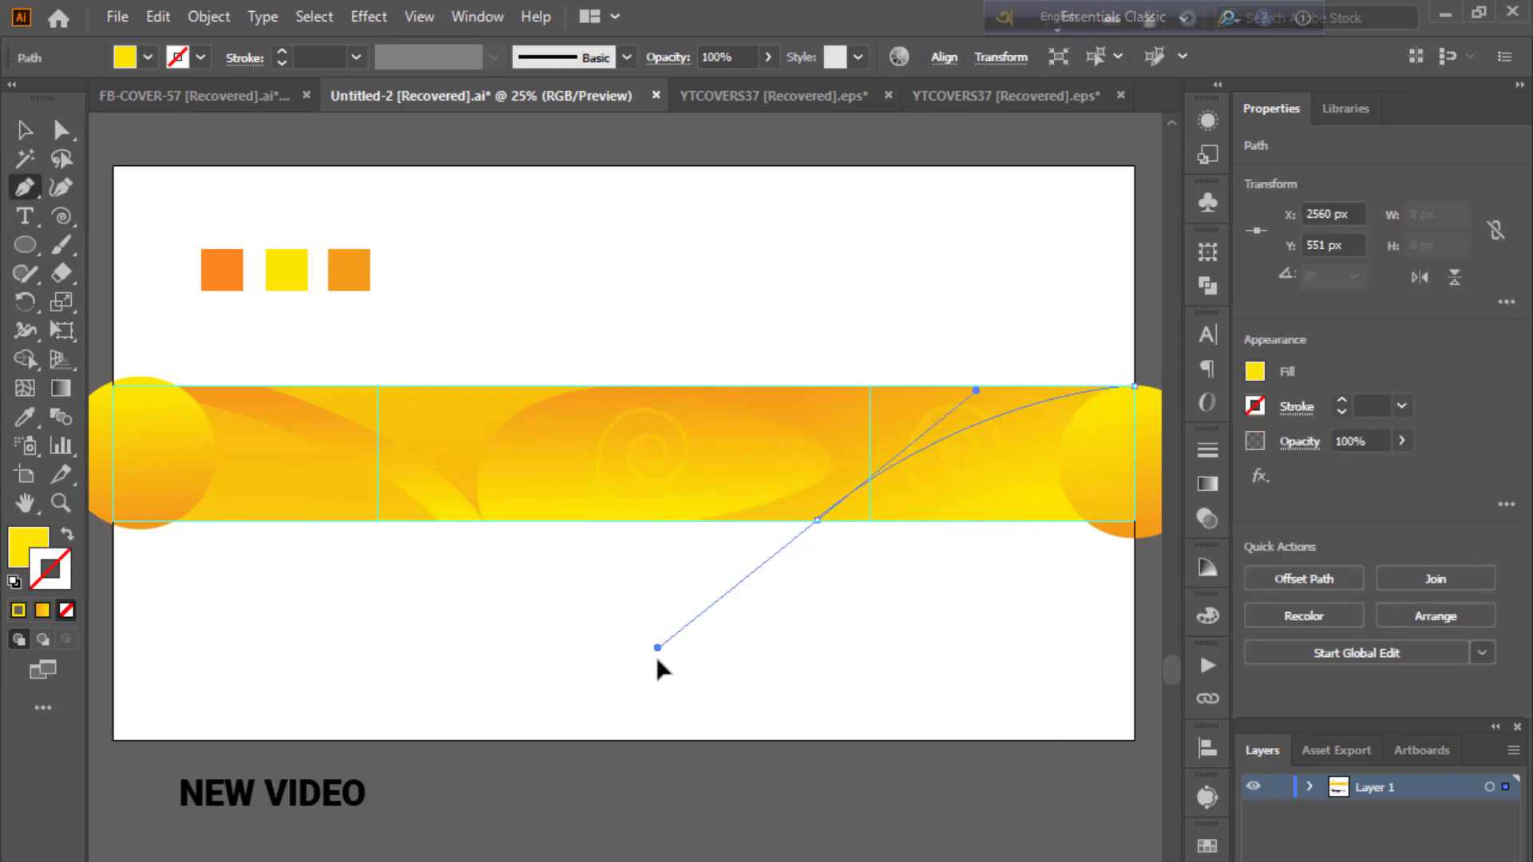
pyautogui.click(816, 520)
pyautogui.click(1134, 520)
pyautogui.click(1133, 387)
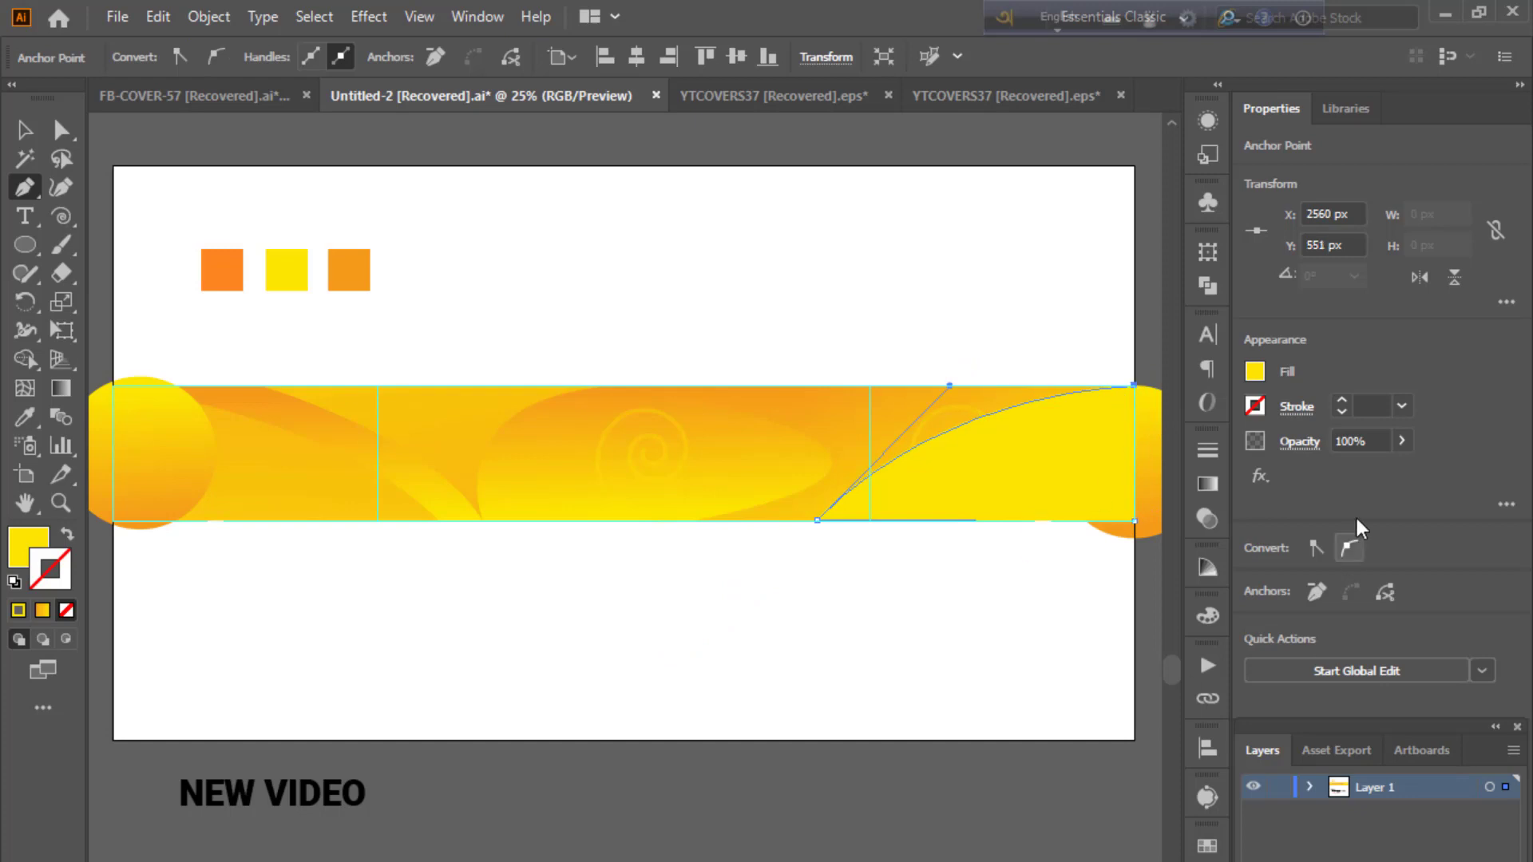
# - Set the wedge's opacity to 47% and deselect it
pyautogui.moveTo(1367, 471); pyautogui.dragTo(1348, 471)
pyautogui.press('v')
pyautogui.click(151, 139)
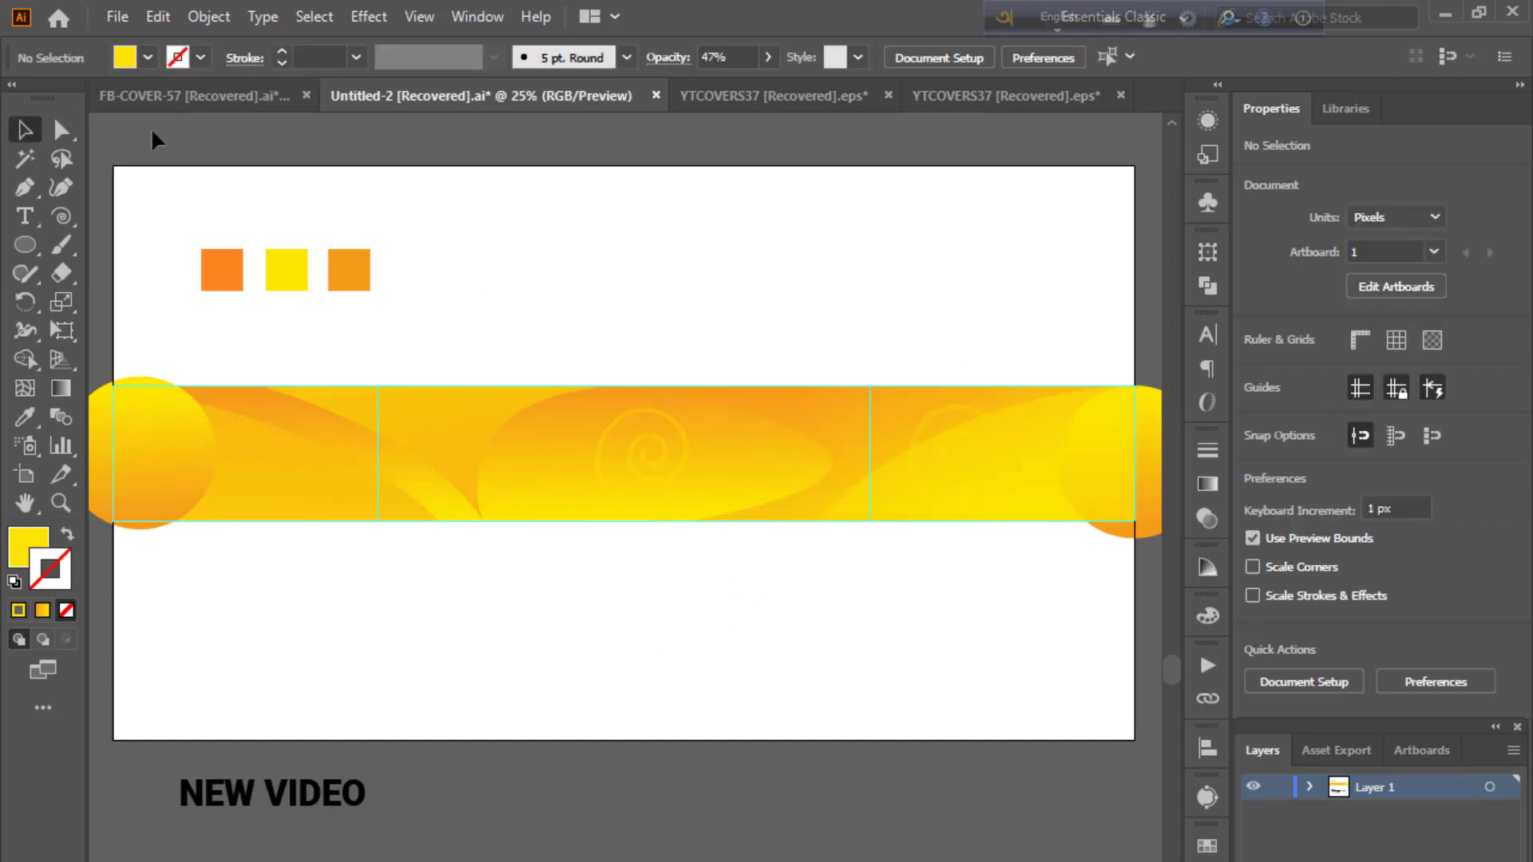
pyautogui.scroll(1, 675, 763)
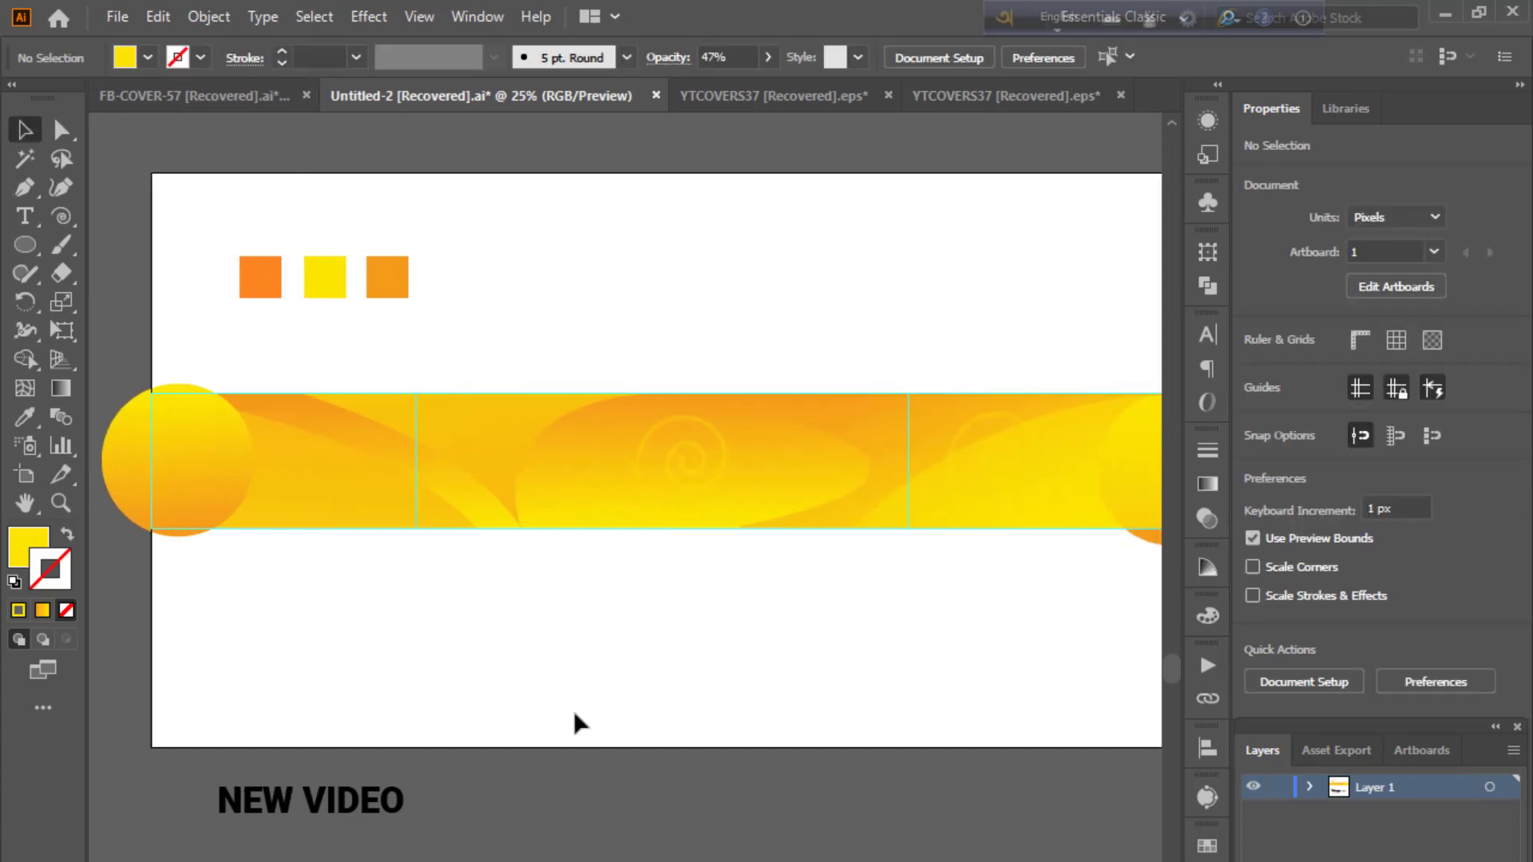
# - Draw a yellow star on the banner and rotate it
pyautogui.moveTo(25, 246); pyautogui.dragTo(152, 359)
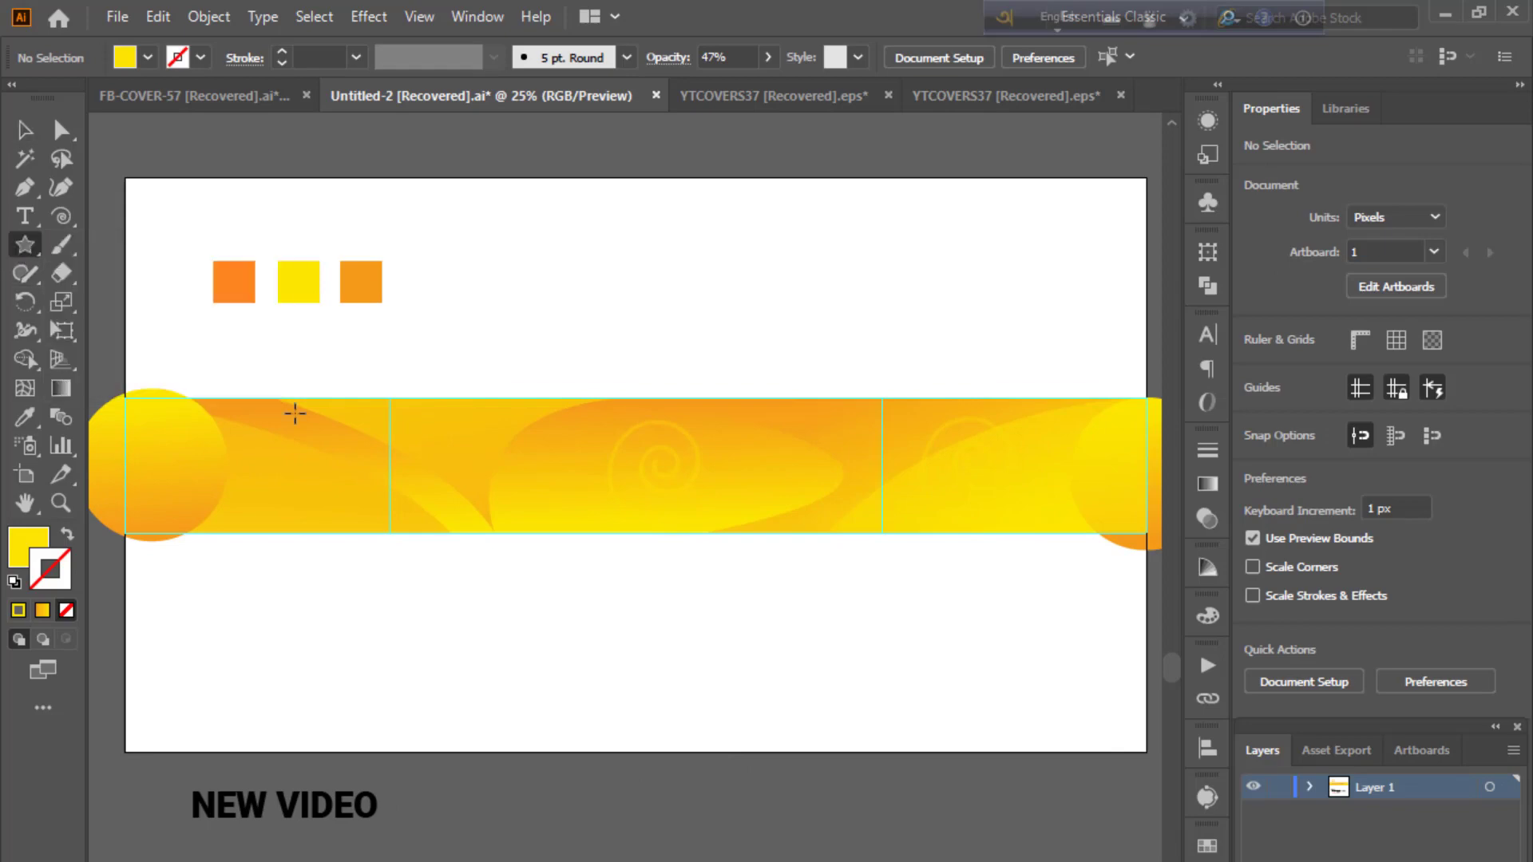
pyautogui.moveTo(497, 435)
pyautogui.mouseDown()
pyautogui.moveTo(565, 496)
pyautogui.moveTo(570, 464)
pyautogui.mouseUp()
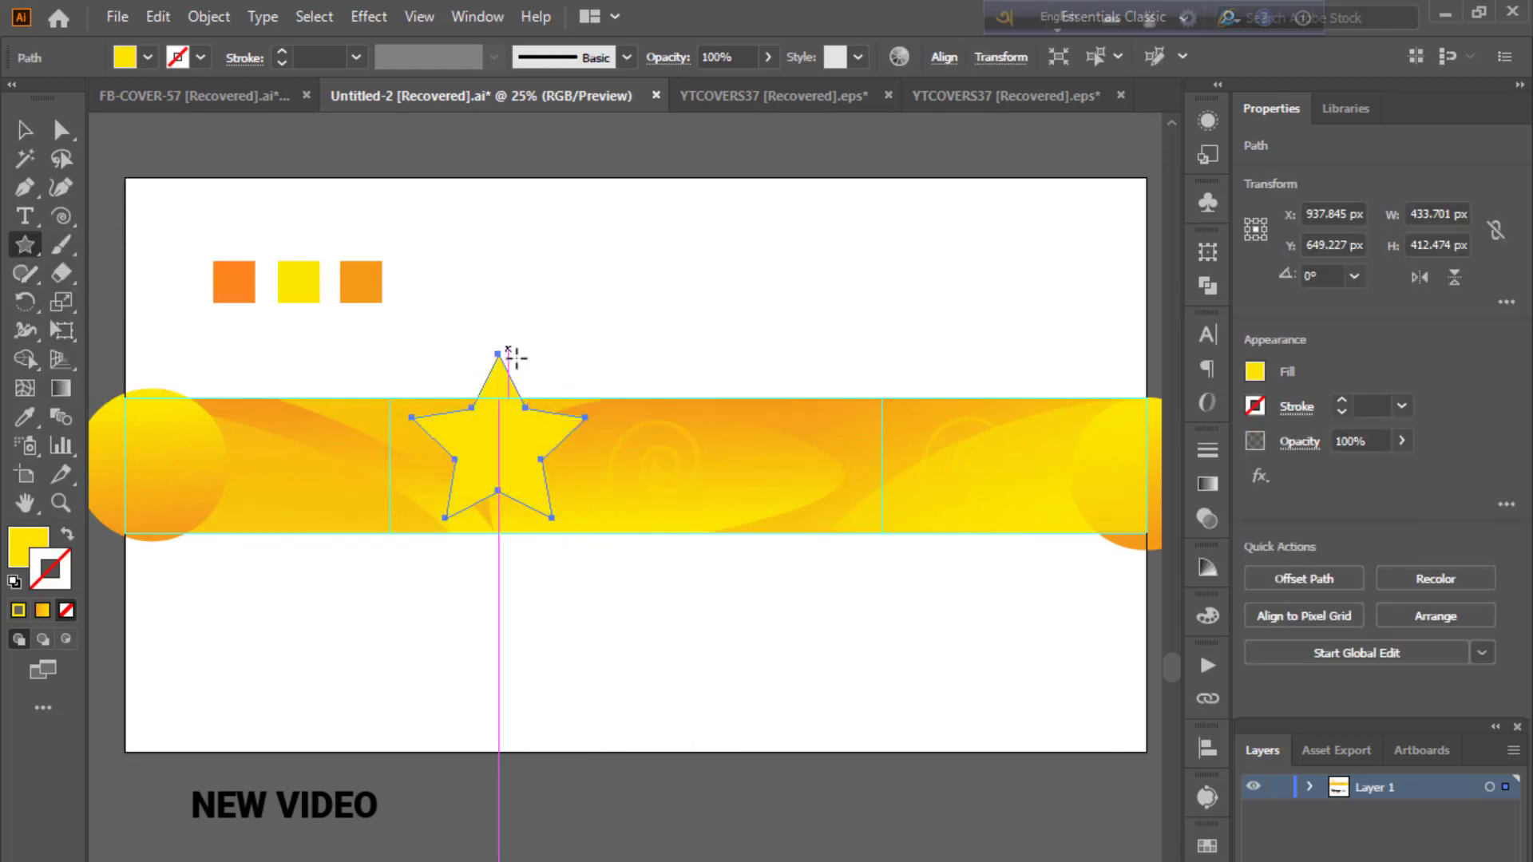
pyautogui.press('v')
pyautogui.moveTo(599, 350)
pyautogui.mouseDown()
pyautogui.moveTo(488, 457)
pyautogui.moveTo(315, 483)
pyautogui.mouseUp()
pyautogui.click(675, 844)
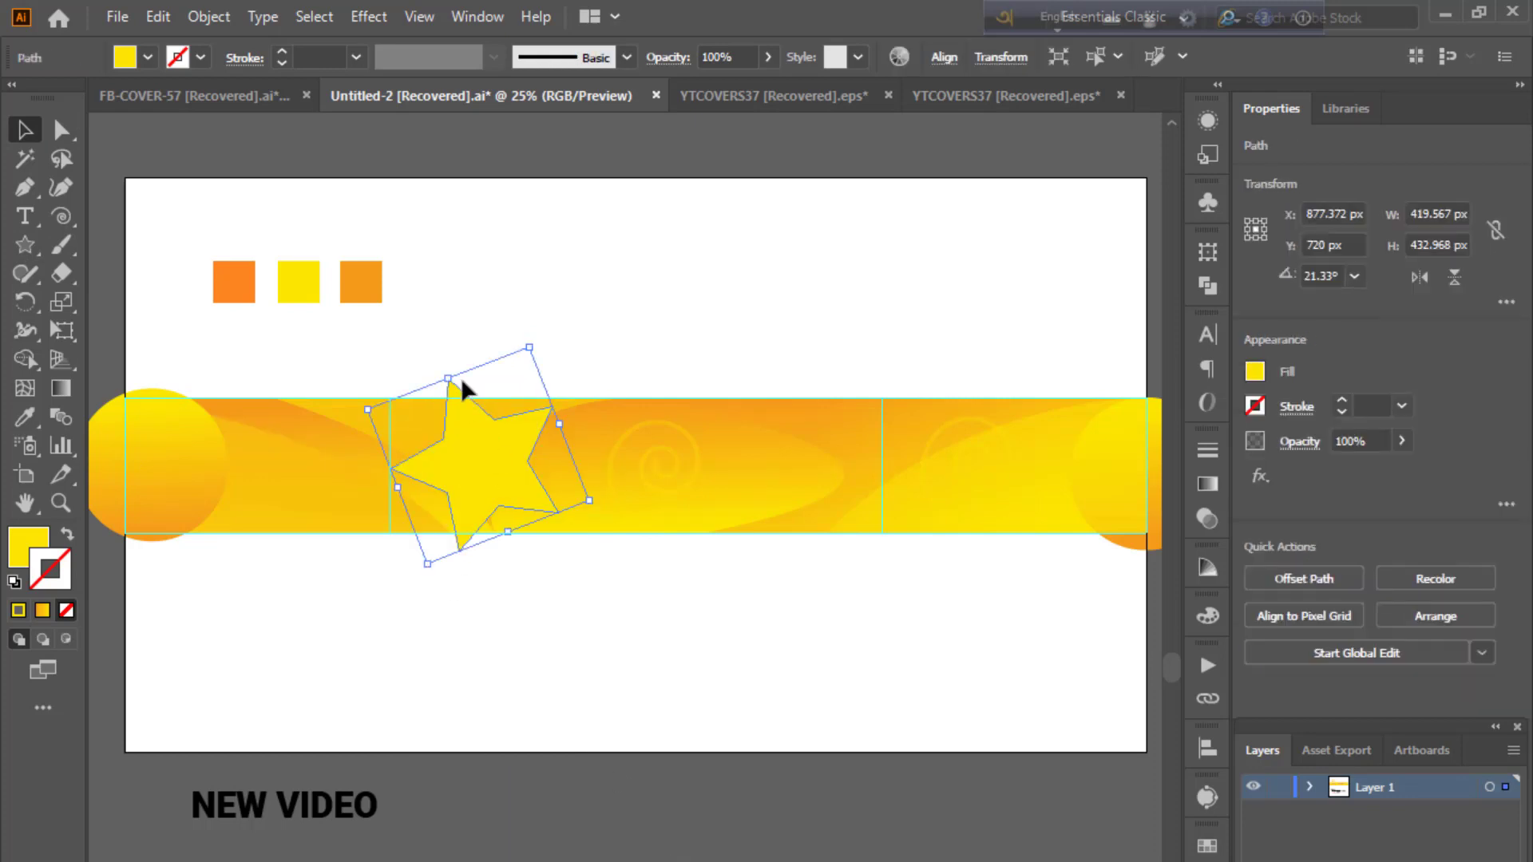
# - Place the star on the left section and copy it onto the right section
pyautogui.click(519, 782)
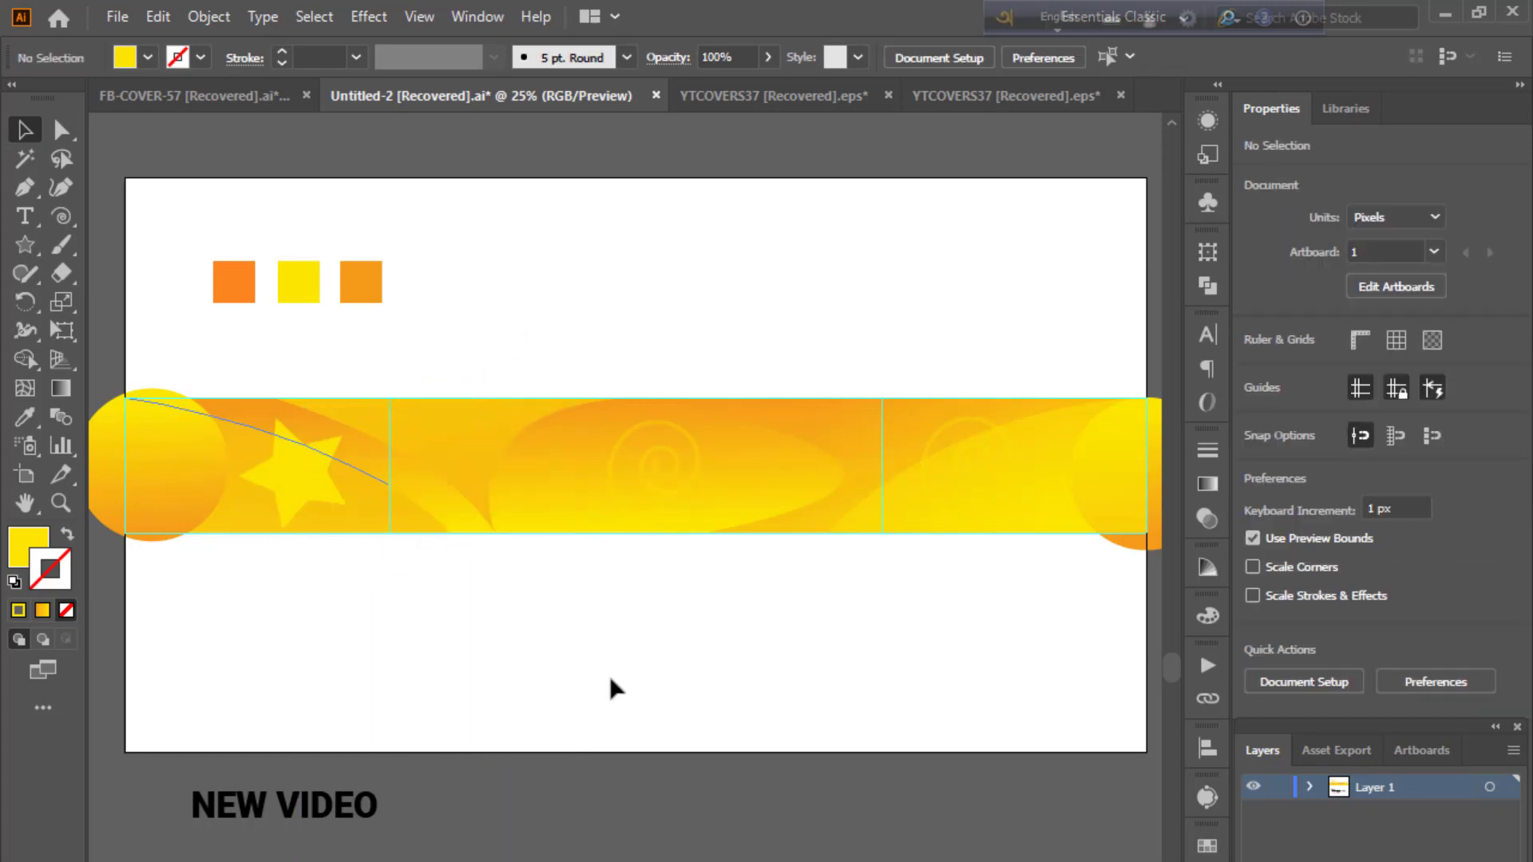
pyautogui.moveTo(320, 483); pyautogui.dragTo(994, 479)
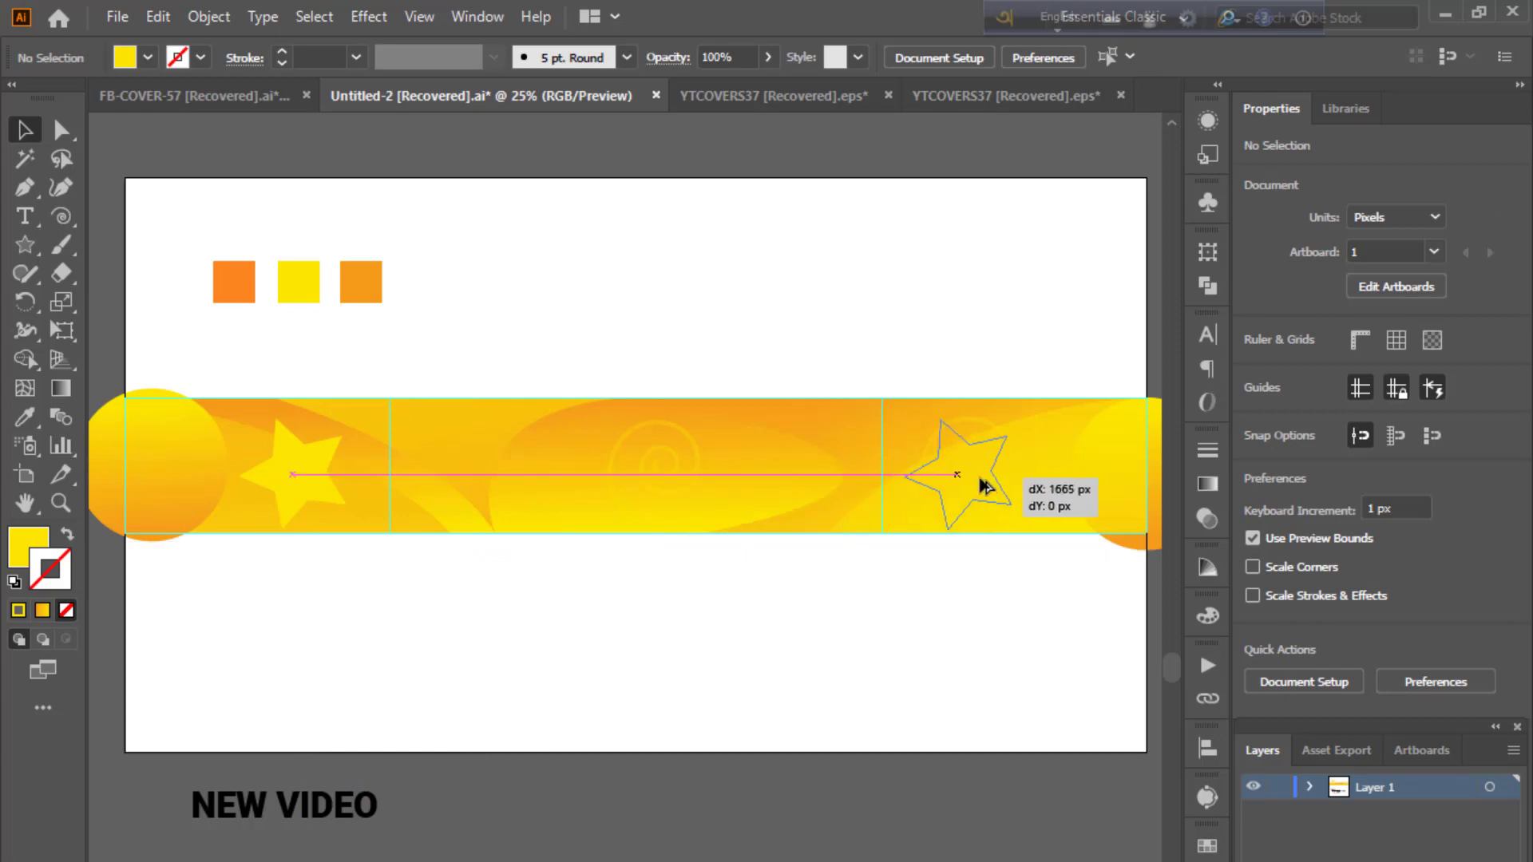
pyautogui.click(988, 771)
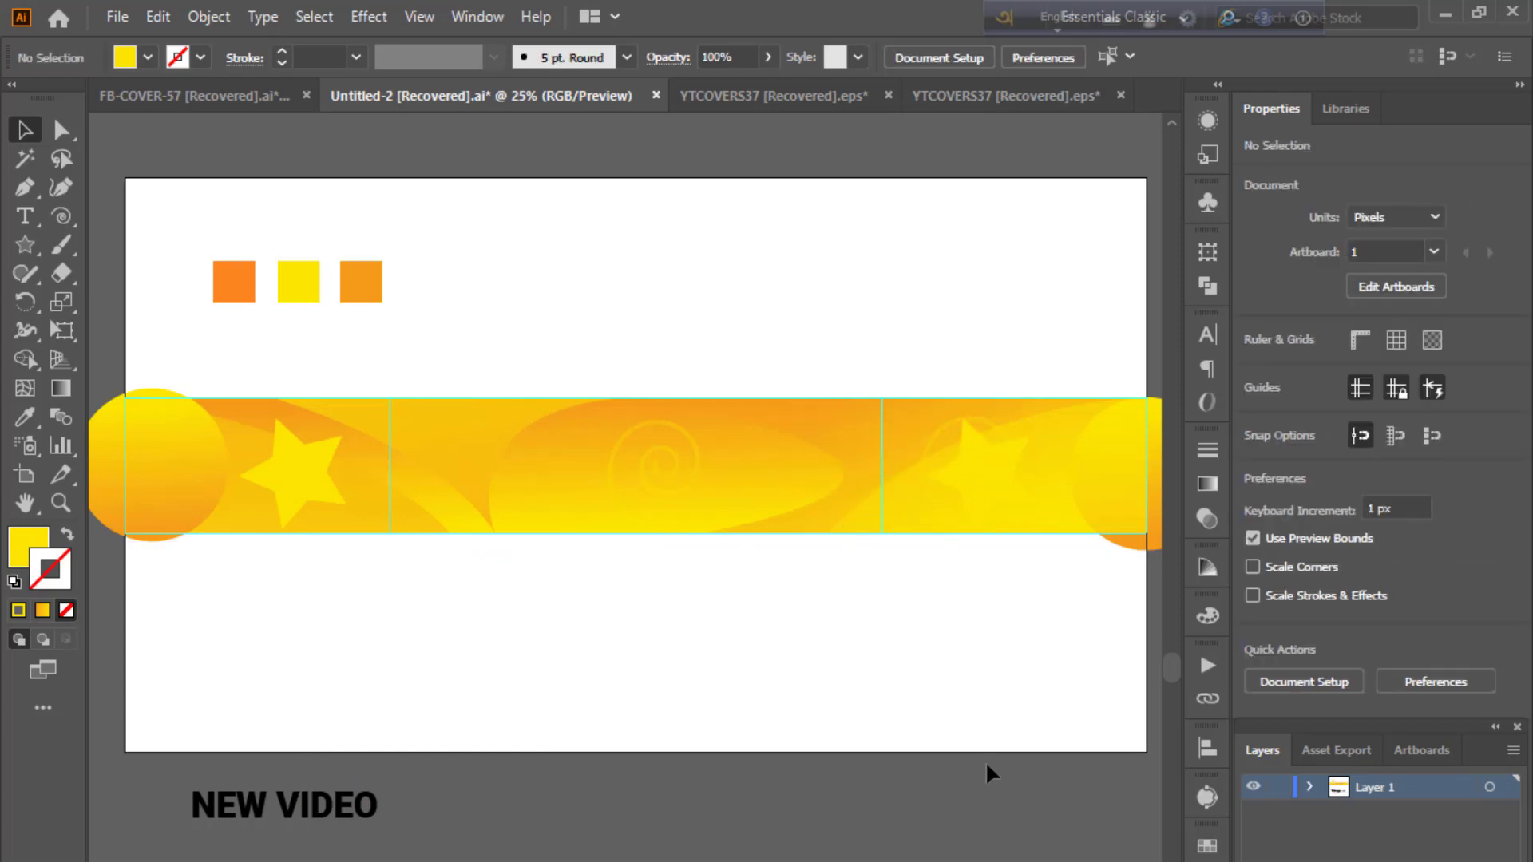
pyautogui.click(1009, 506)
pyautogui.keyDown('shift'); pyautogui.click(297, 489); pyautogui.keyUp('shift')
# - Apply the banner's gradient fill to both stars with the Eyedropper
pyautogui.press('i')
pyautogui.click(495, 472)
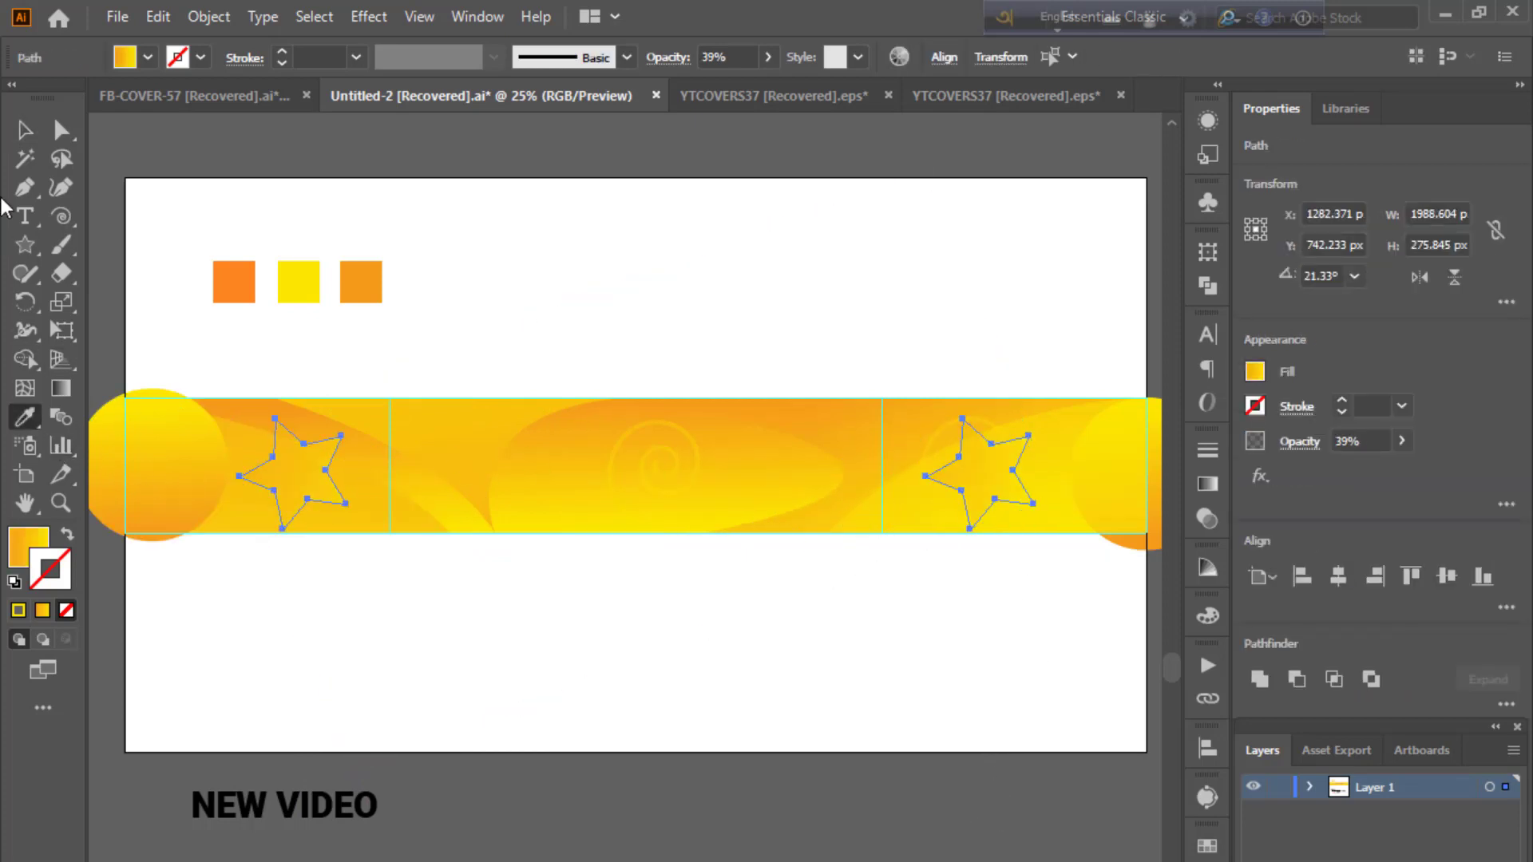
pyautogui.press('v')
pyautogui.click(232, 139)
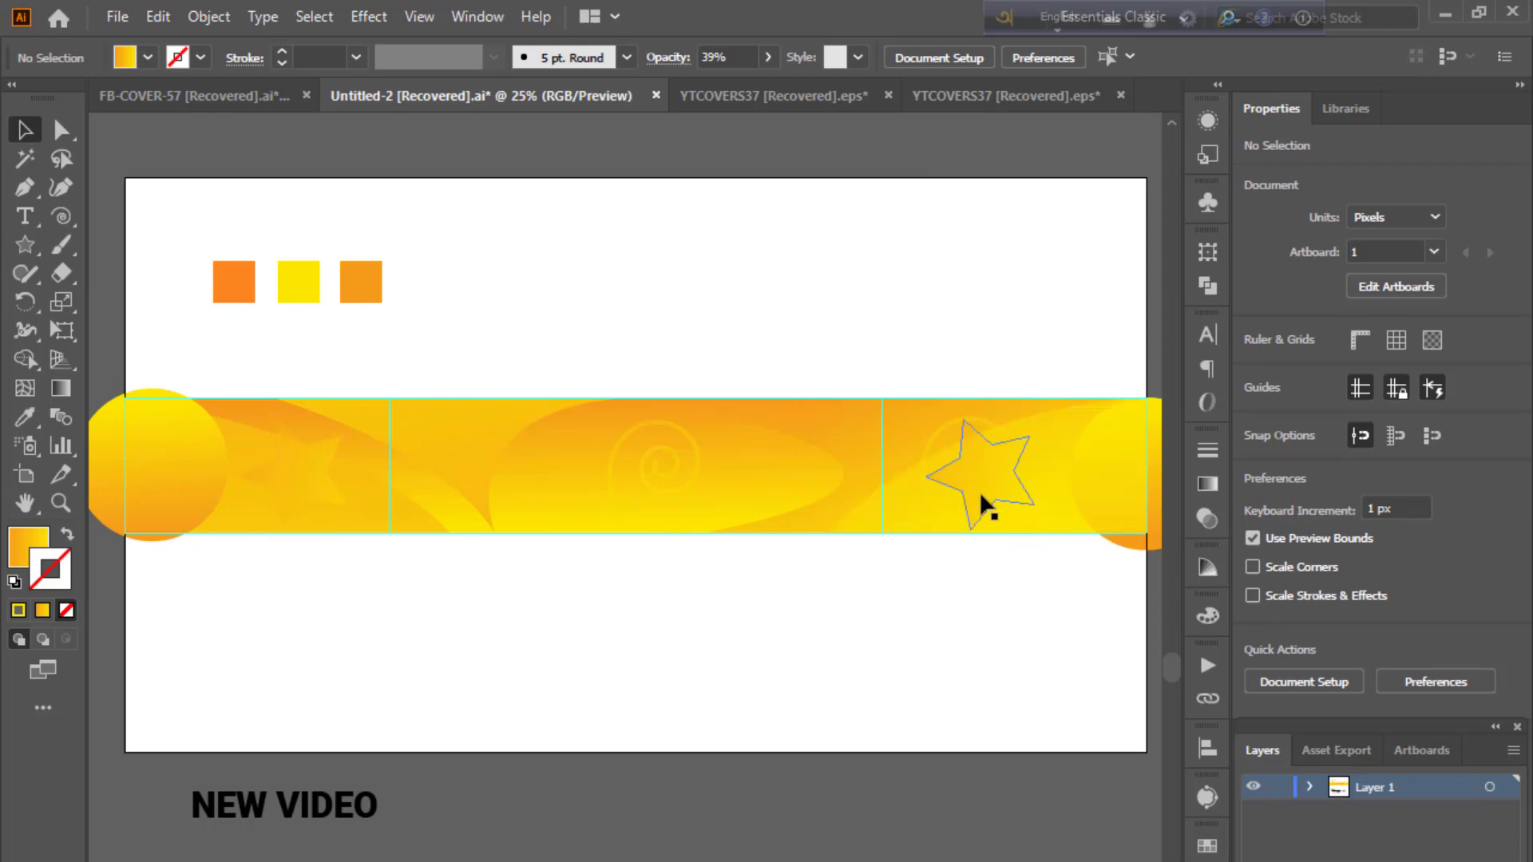
# - Move the right star toward the centre and raise its opacity to 100%
pyautogui.moveTo(979, 501); pyautogui.dragTo(834, 467)
pyautogui.click(894, 802)
pyautogui.doubleClick(808, 482)
pyautogui.doubleClick(992, 804)
pyautogui.doubleClick(811, 479)
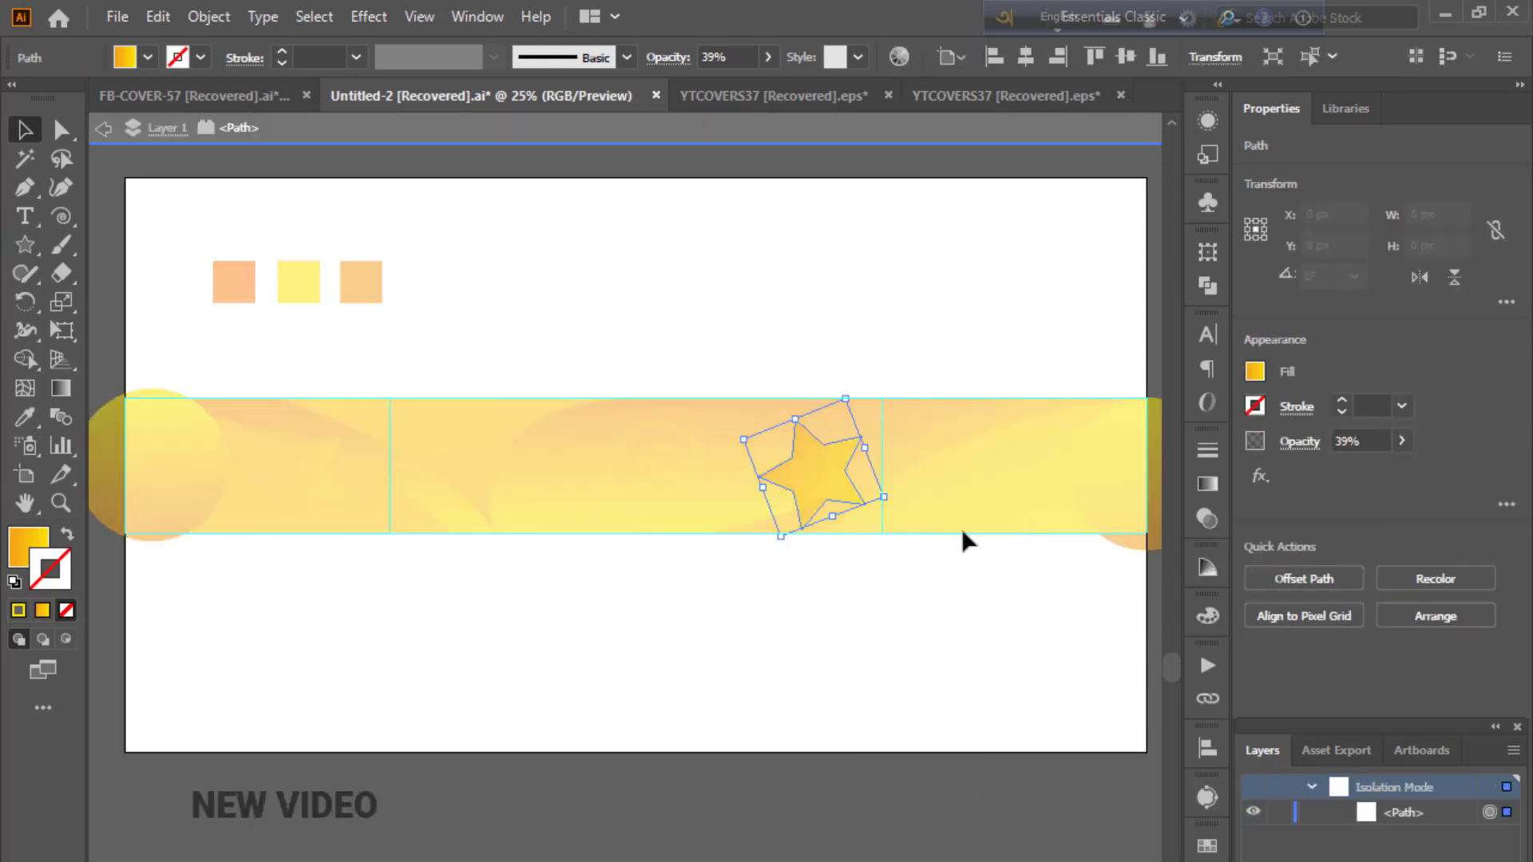
pyautogui.click(1401, 440)
pyautogui.moveTo(1343, 469); pyautogui.dragTo(1429, 471)
pyautogui.click(785, 781)
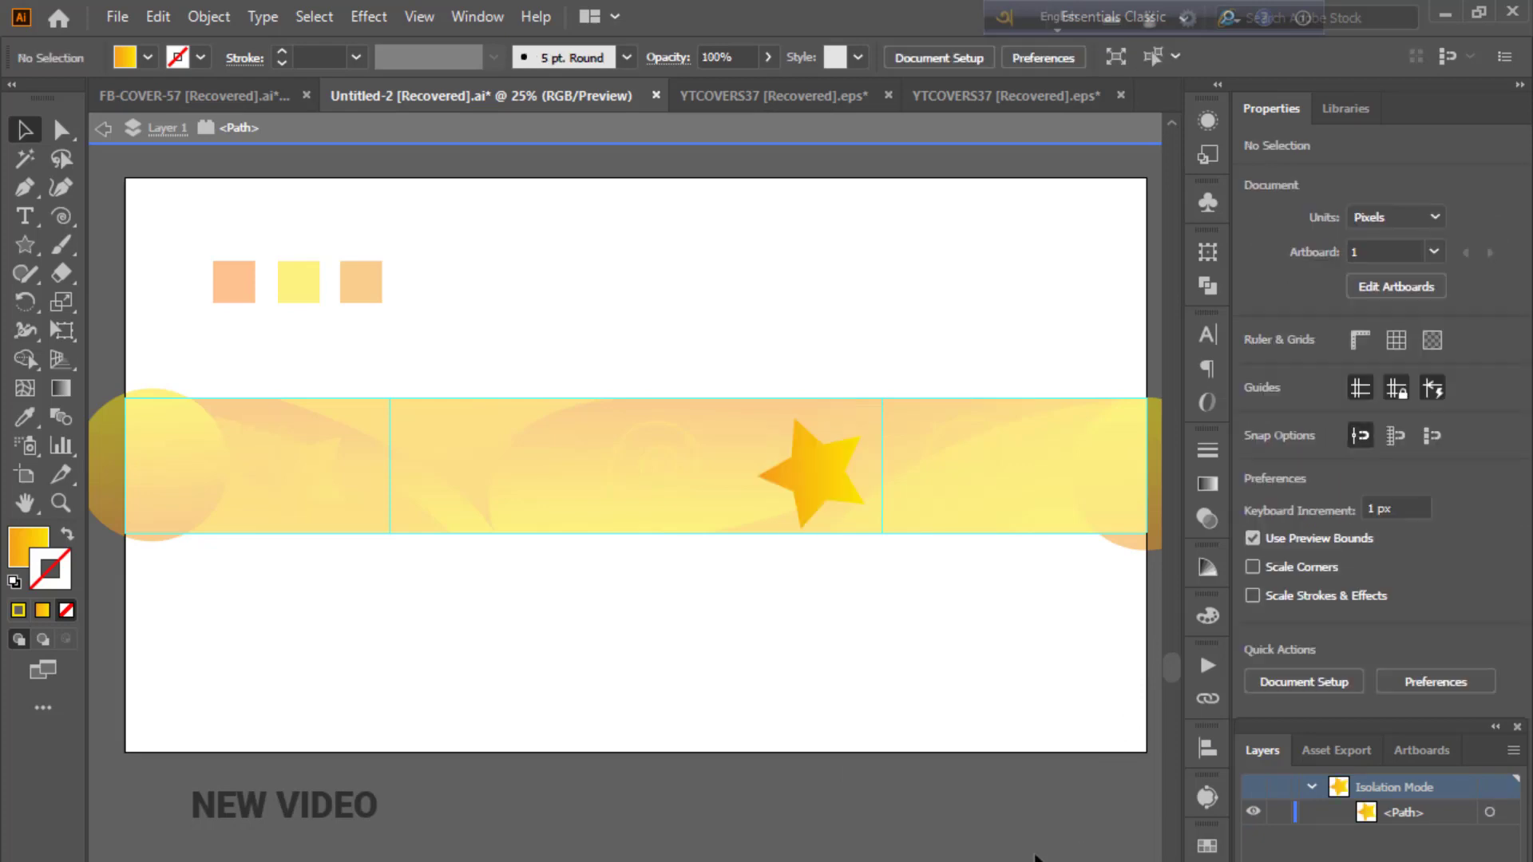
pyautogui.doubleClick(786, 781)
# - Set the left star's opacity to 100% as well
pyautogui.moveTo(330, 452); pyautogui.dragTo(371, 439)
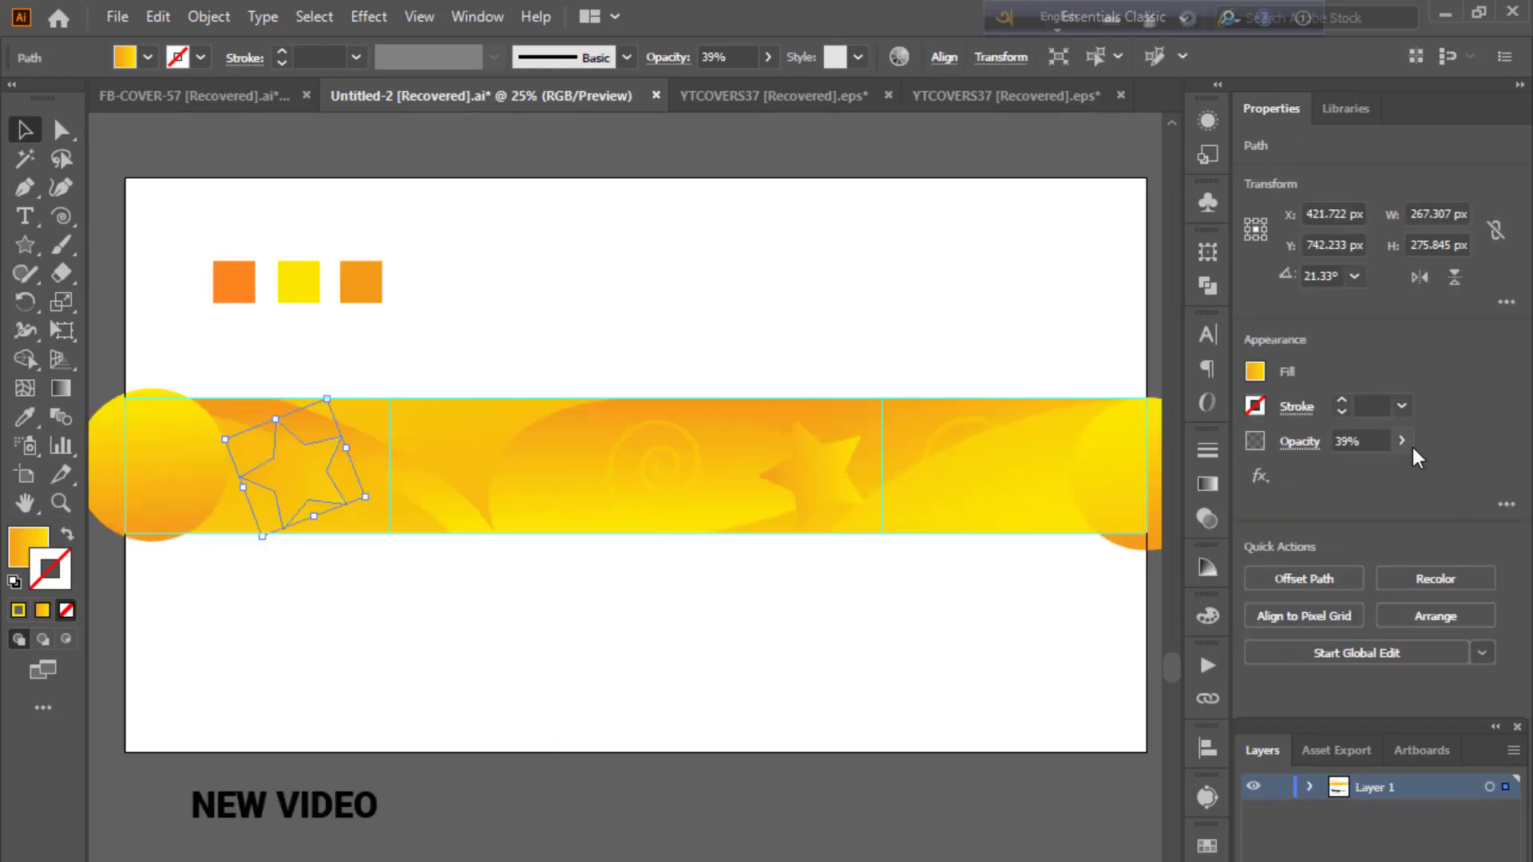
pyautogui.click(1403, 441)
pyautogui.click(1405, 478)
pyautogui.hotkey('ctrl', 'shift', 'a')
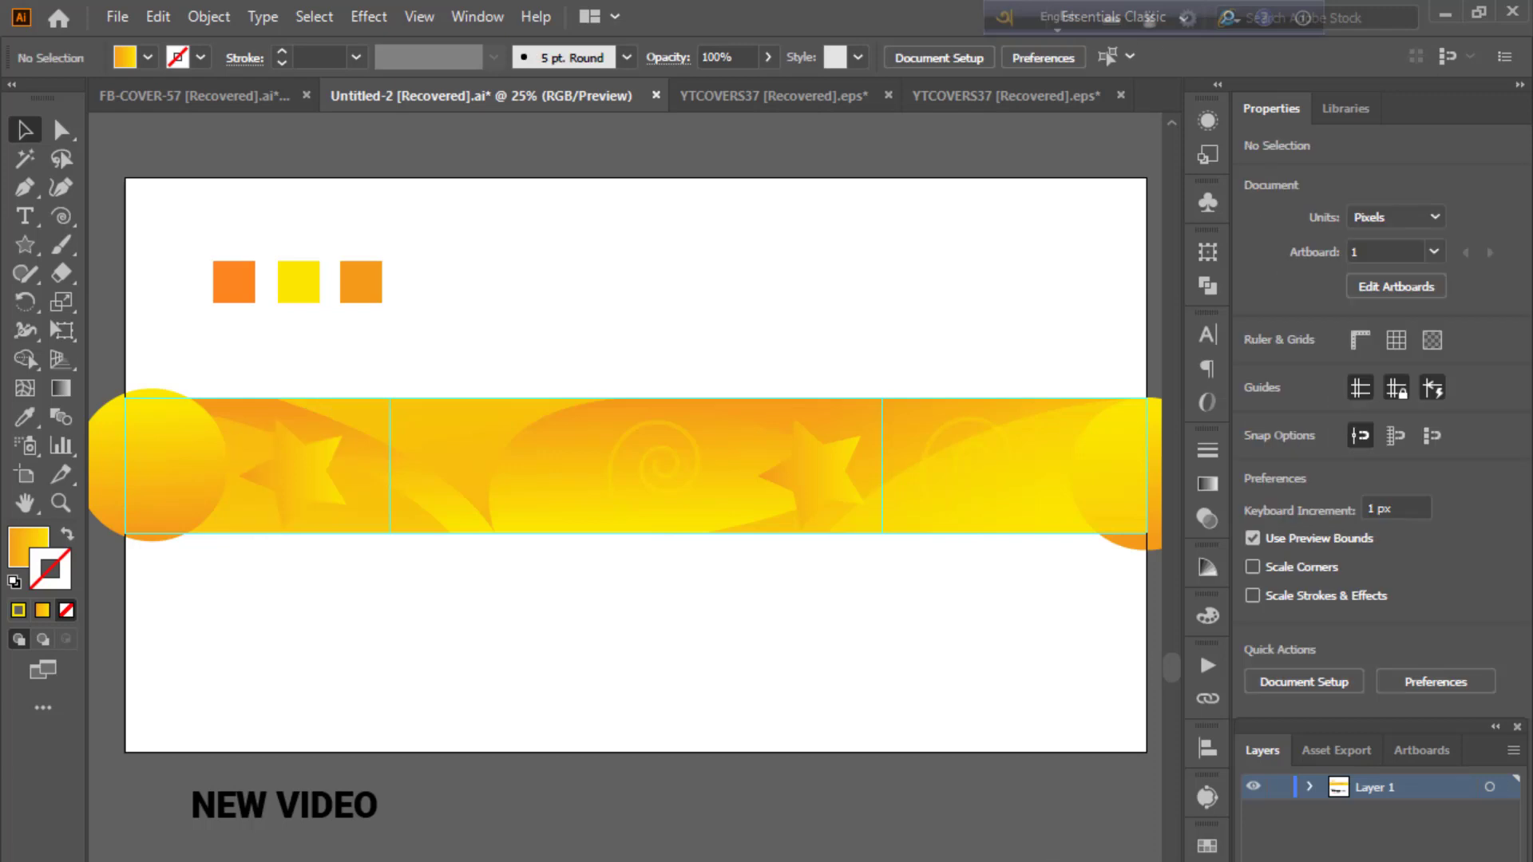
# - Draw a rectangle covering the banner across the artboard width
pyautogui.hotkey('ctrl', '-')
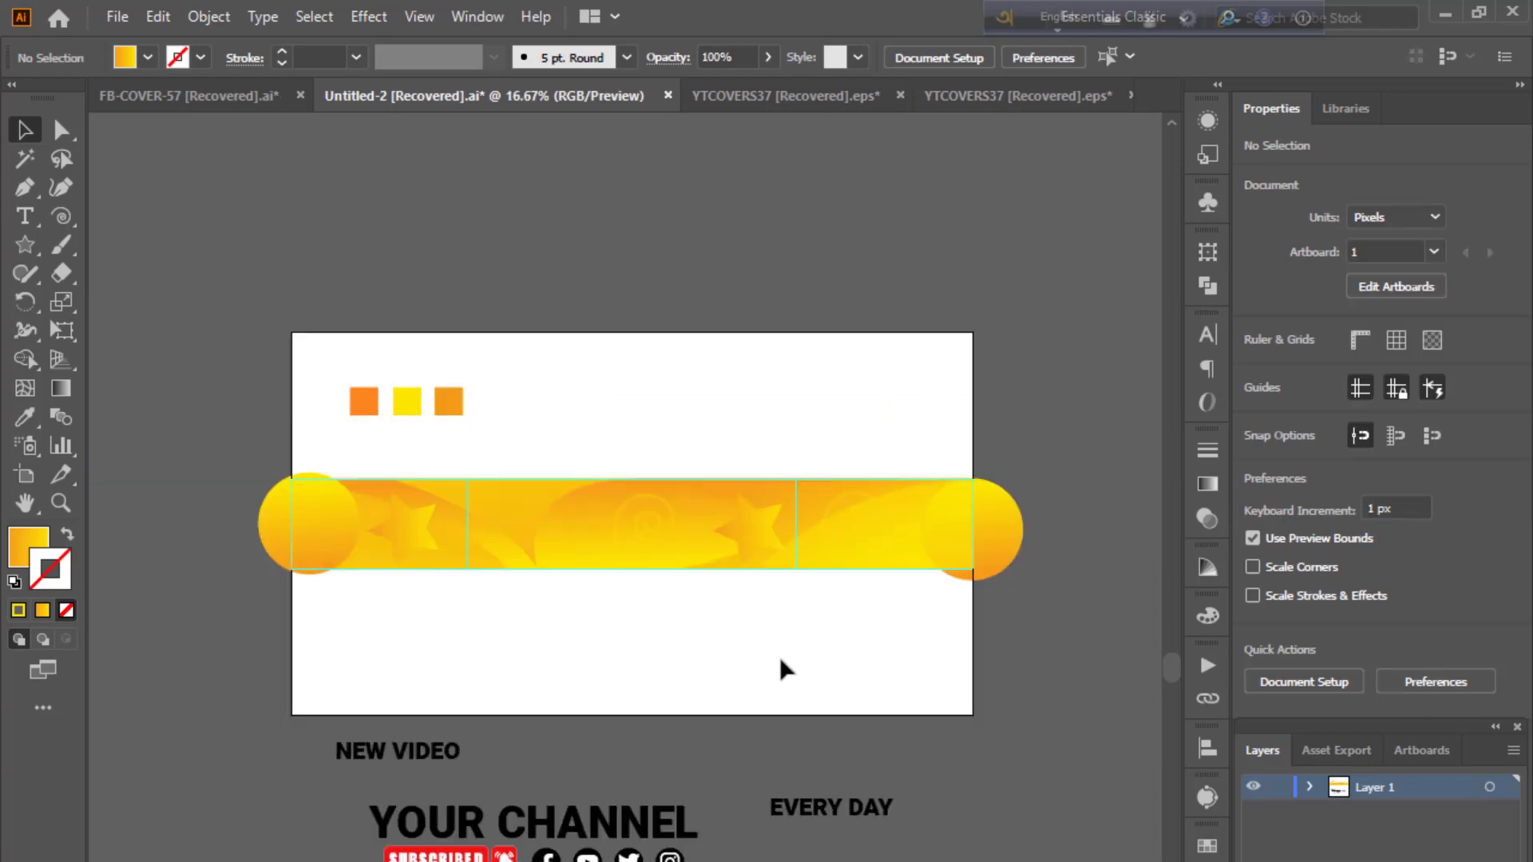
pyautogui.hotkey('ctrl', '+')
pyautogui.scroll(2, 779, 656)
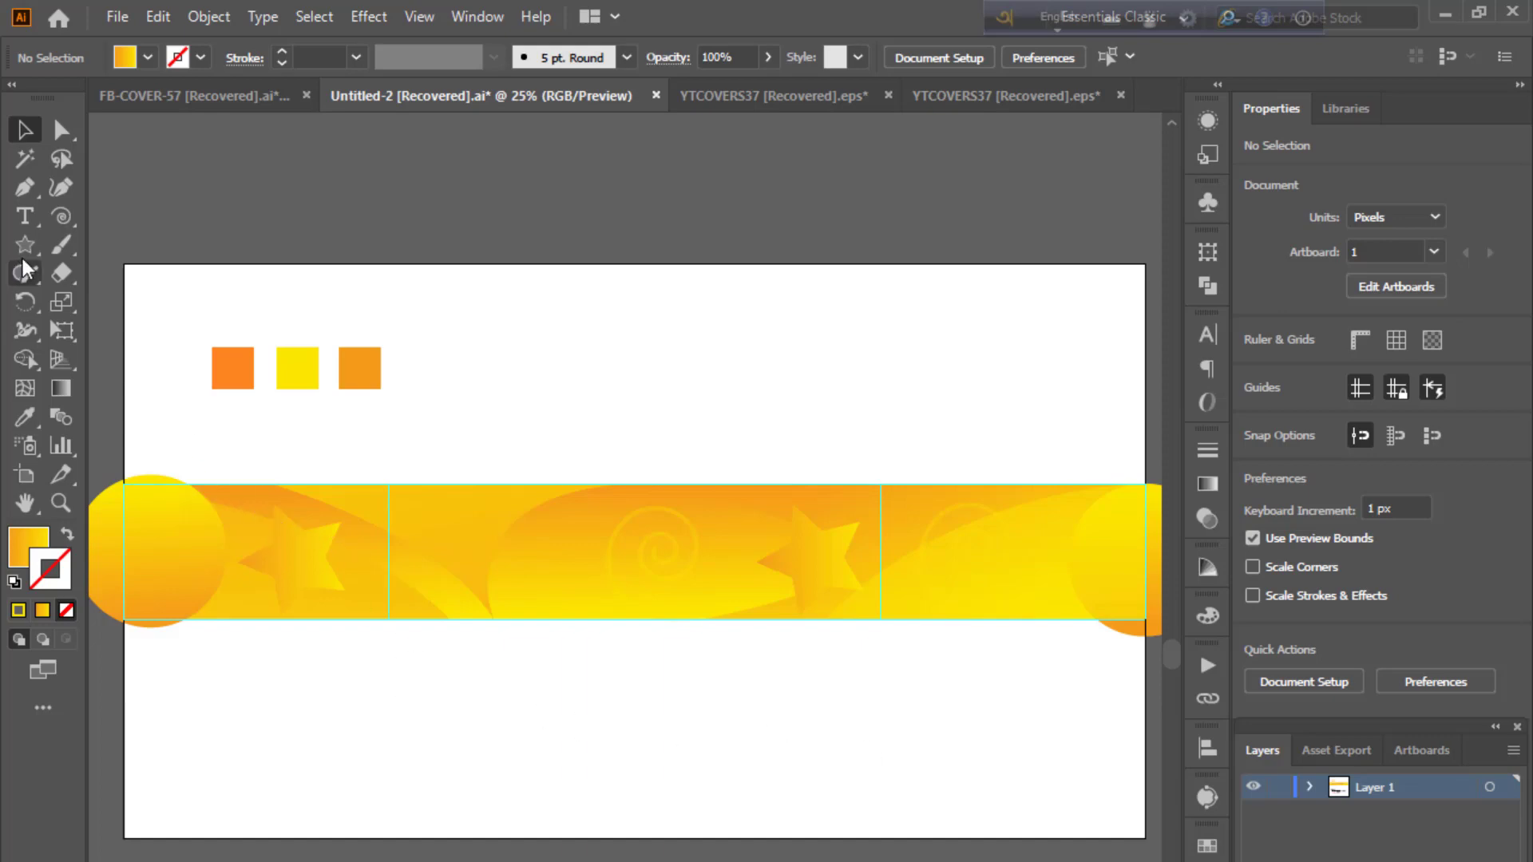
pyautogui.moveTo(25, 244); pyautogui.dragTo(97, 237)
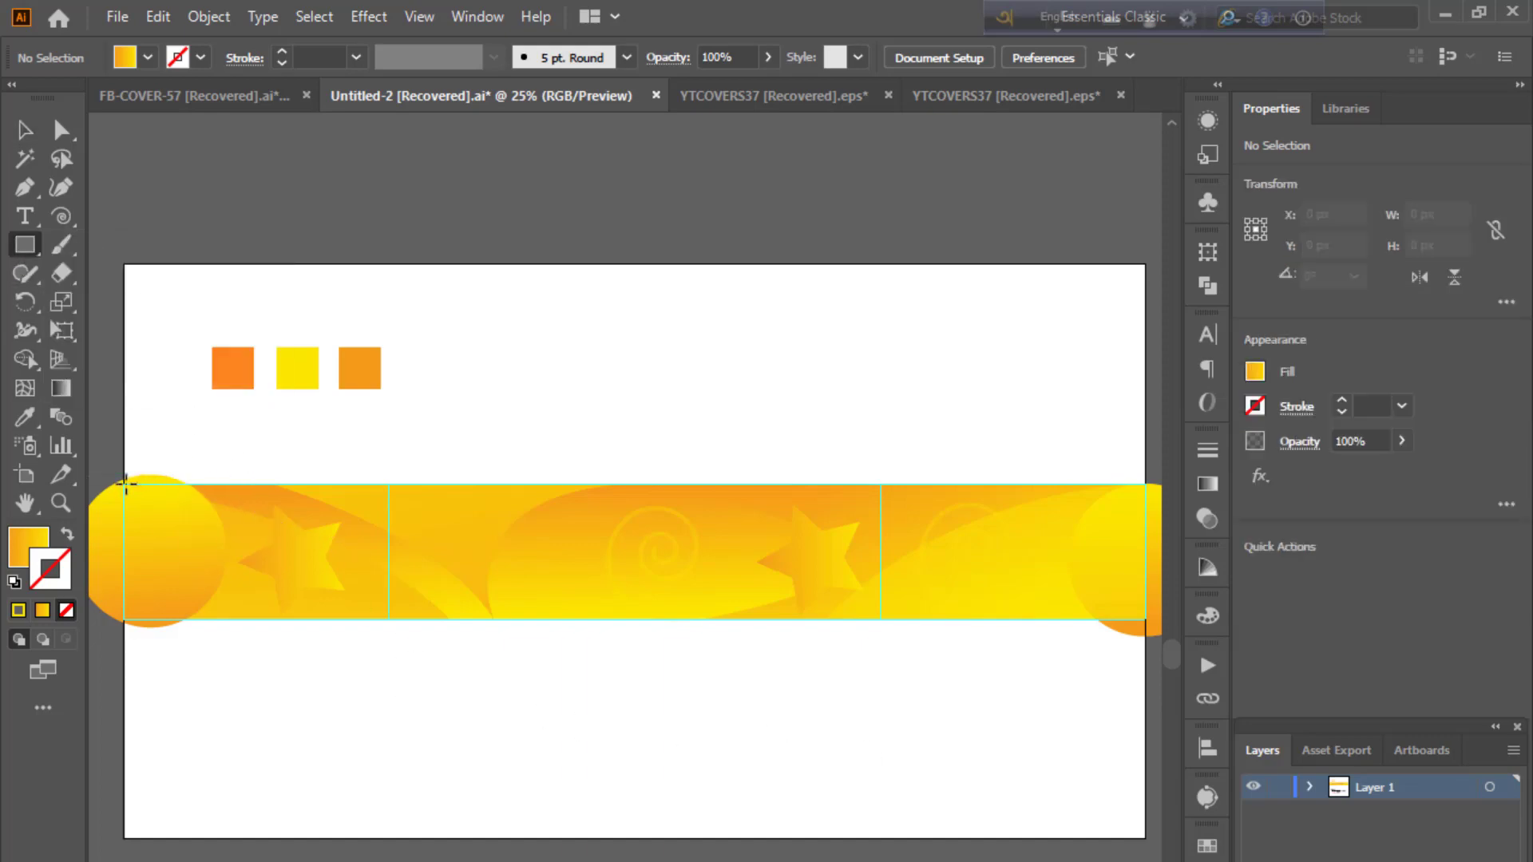
pyautogui.moveTo(124, 485); pyautogui.dragTo(1145, 619)
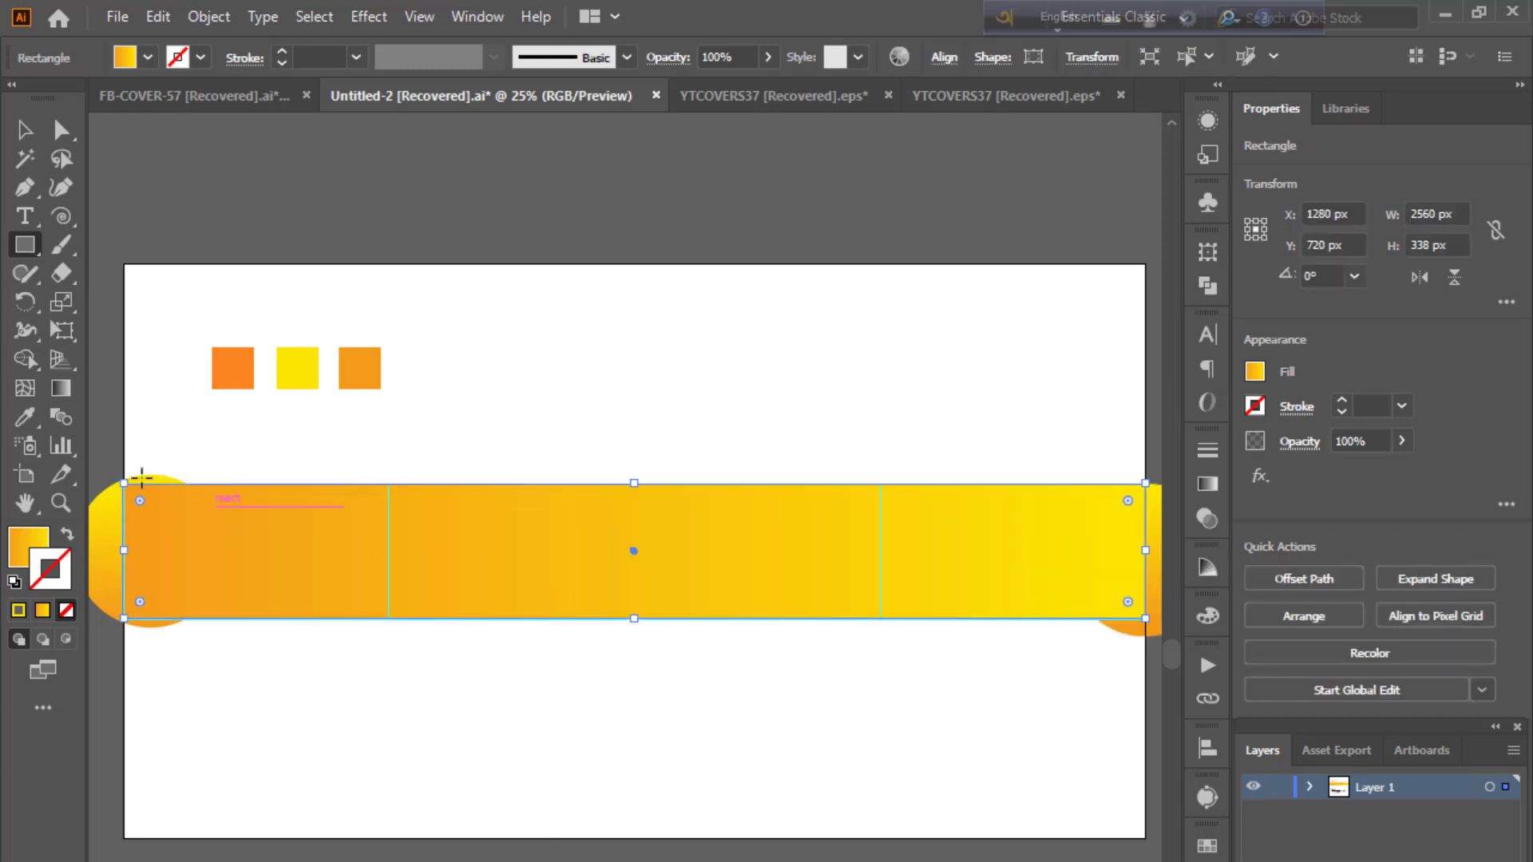
# - Give the rectangle a solid yellow fill with no stroke
pyautogui.click(20, 612)
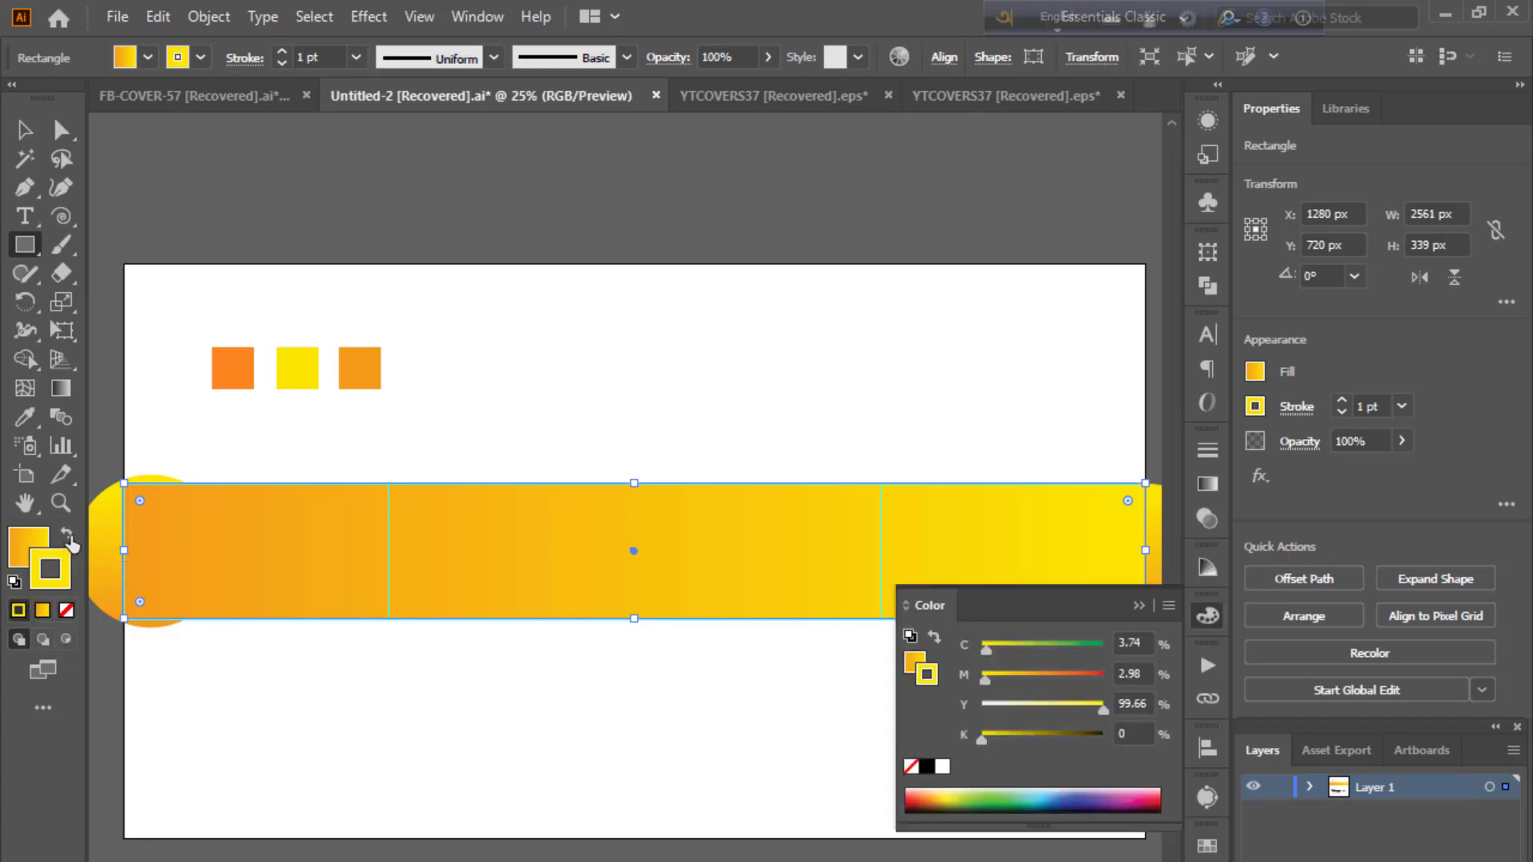
pyautogui.click(69, 536)
pyautogui.click(66, 611)
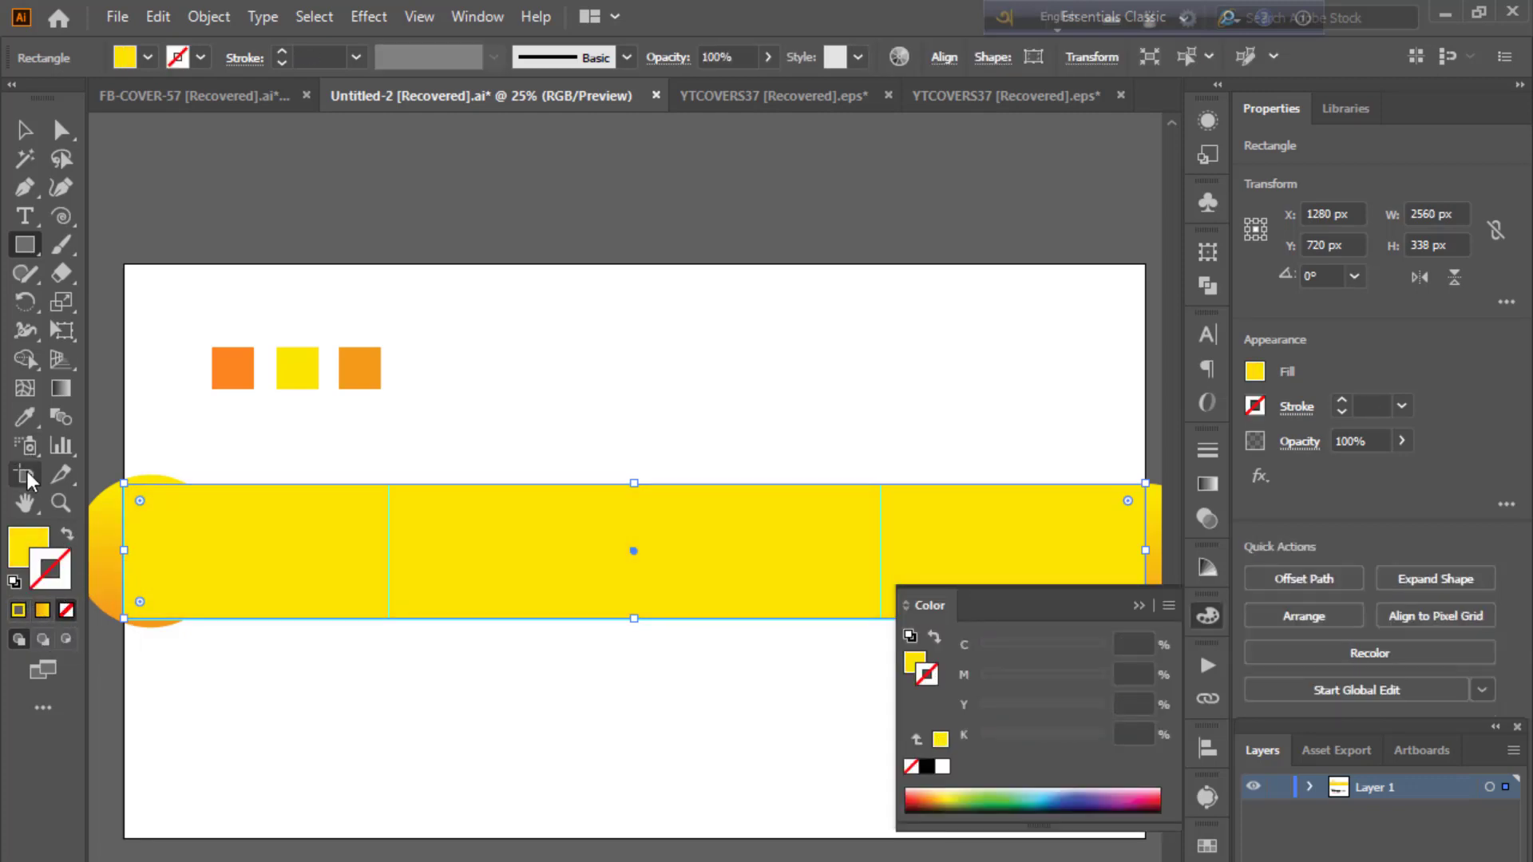
pyautogui.click(35, 546)
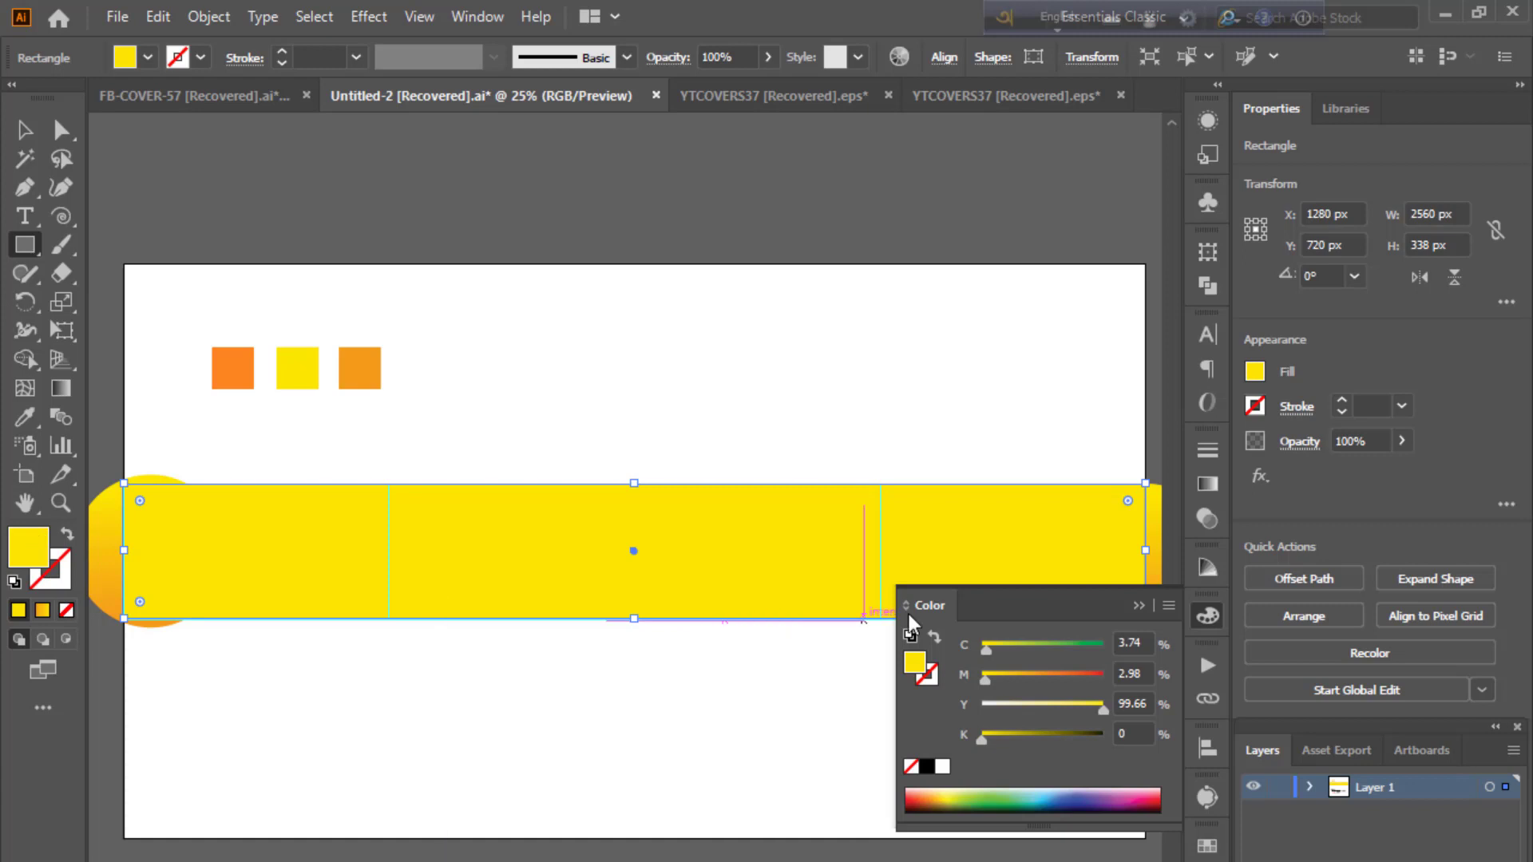
pyautogui.click(1137, 607)
pyautogui.click(25, 129)
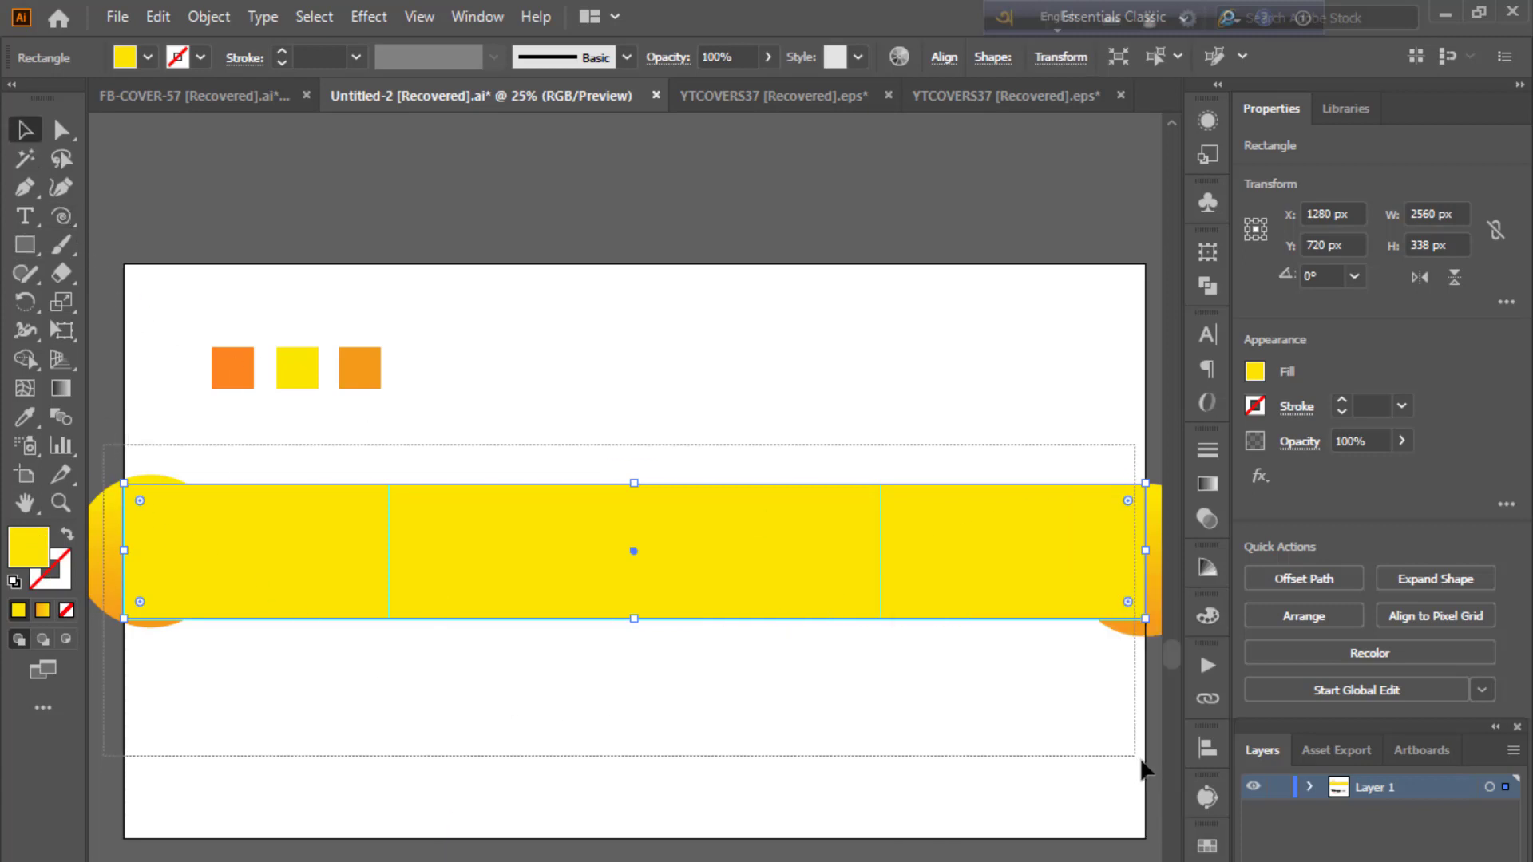
pyautogui.click(1094, 764)
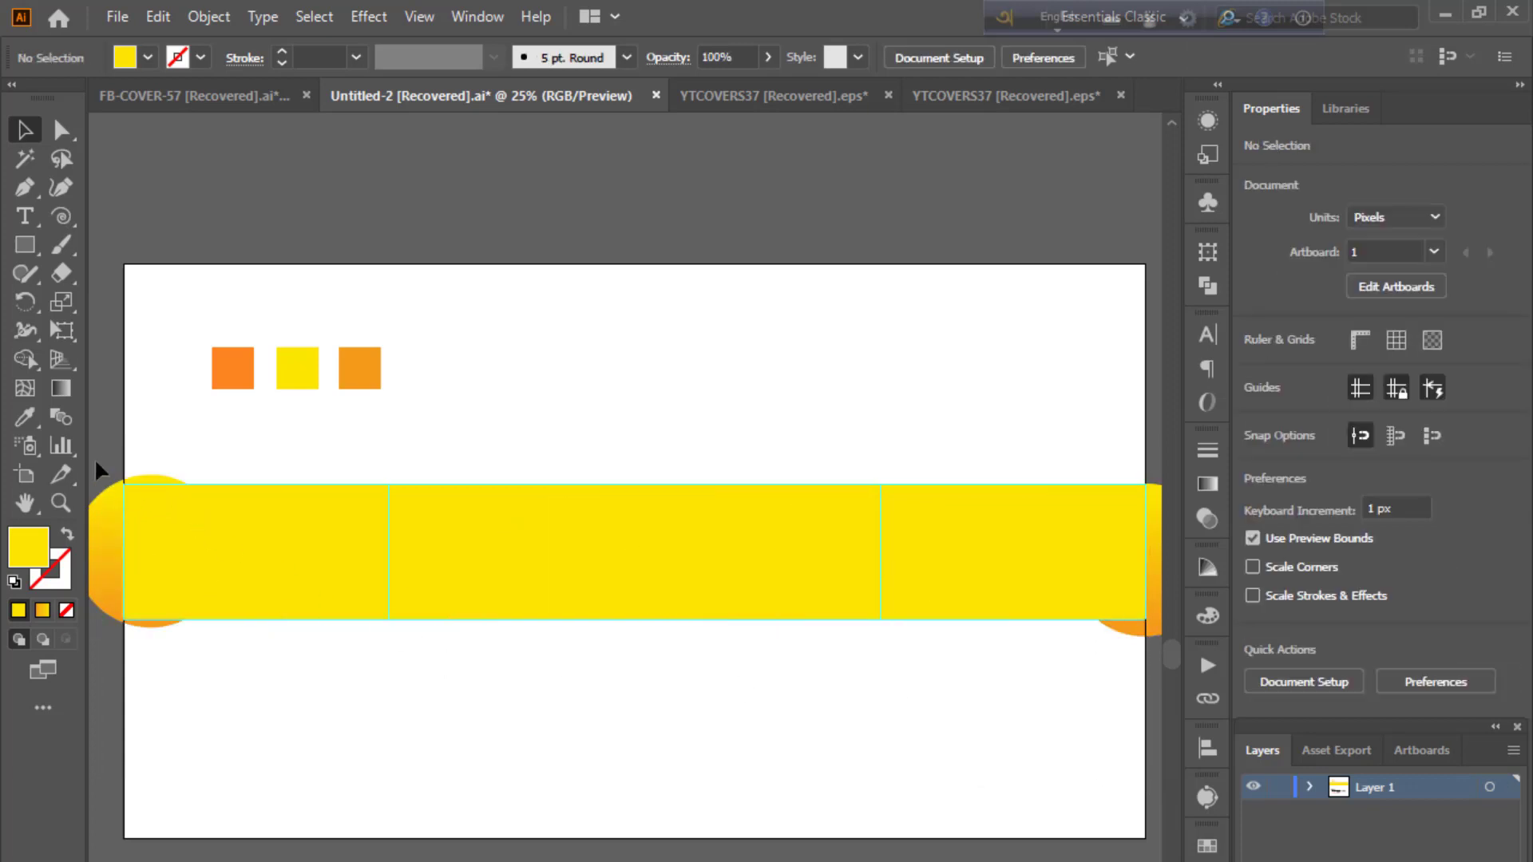
# - Select the rectangle with the stars, spirals and circles and clip them with Ctrl+7
pyautogui.moveTo(557, 685); pyautogui.dragTo(990, 763)
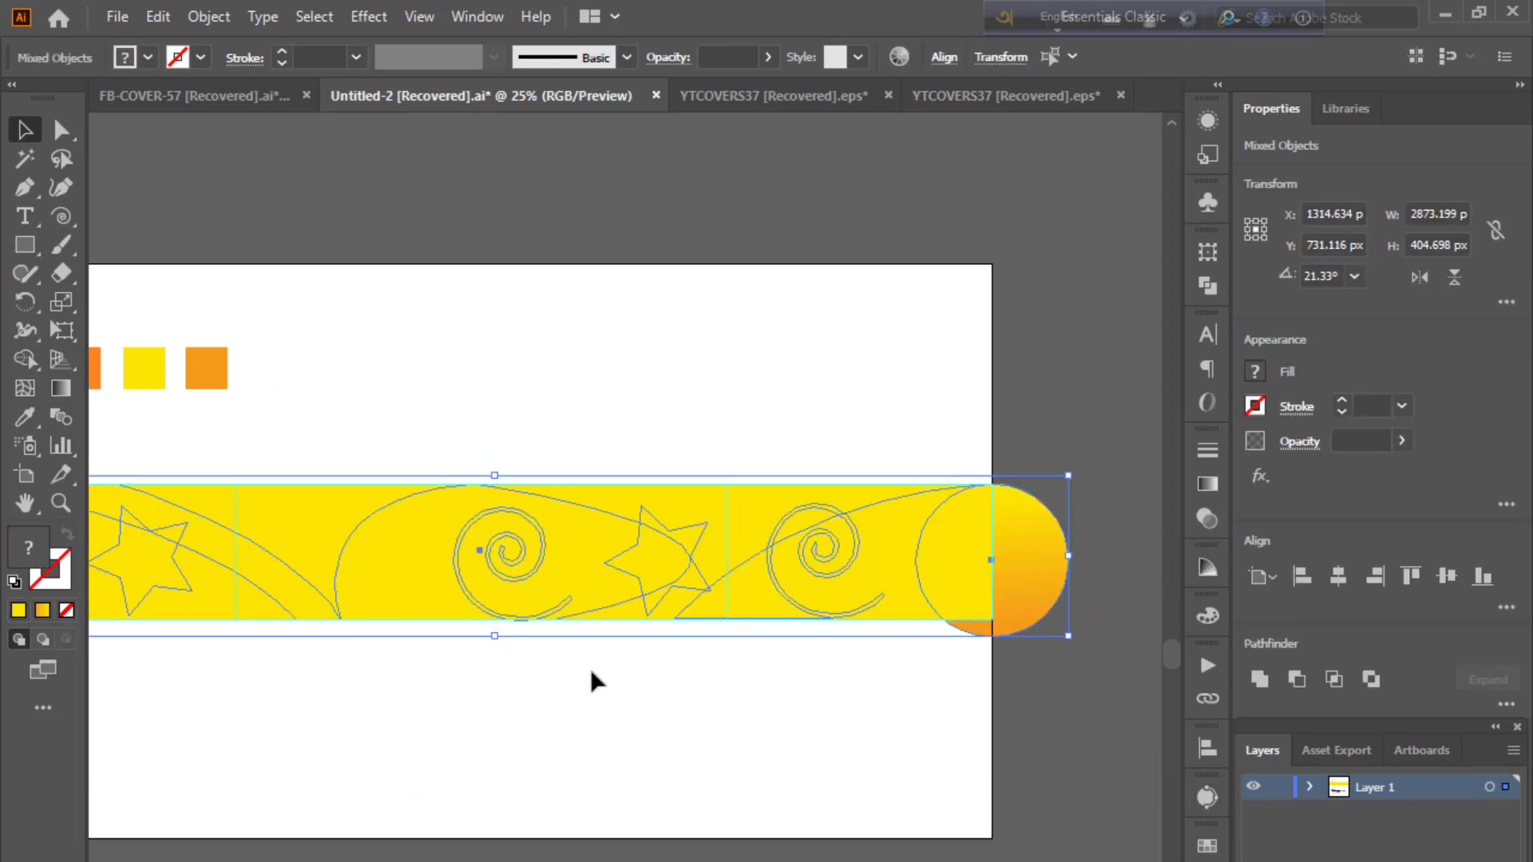
pyautogui.moveTo(591, 677); pyautogui.dragTo(714, 677)
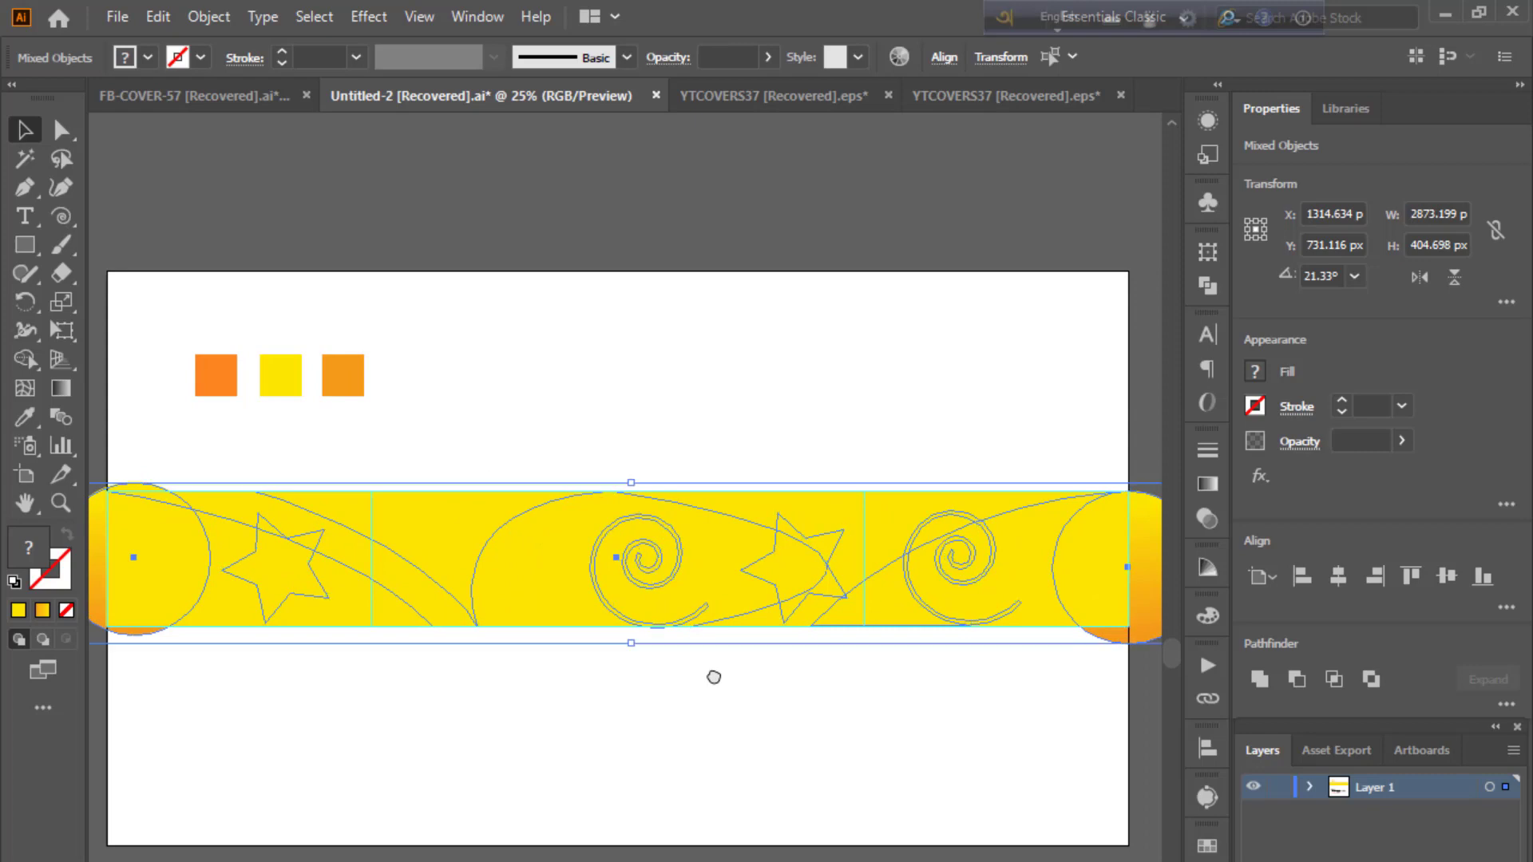
pyautogui.hotkey('ctrl', '7')
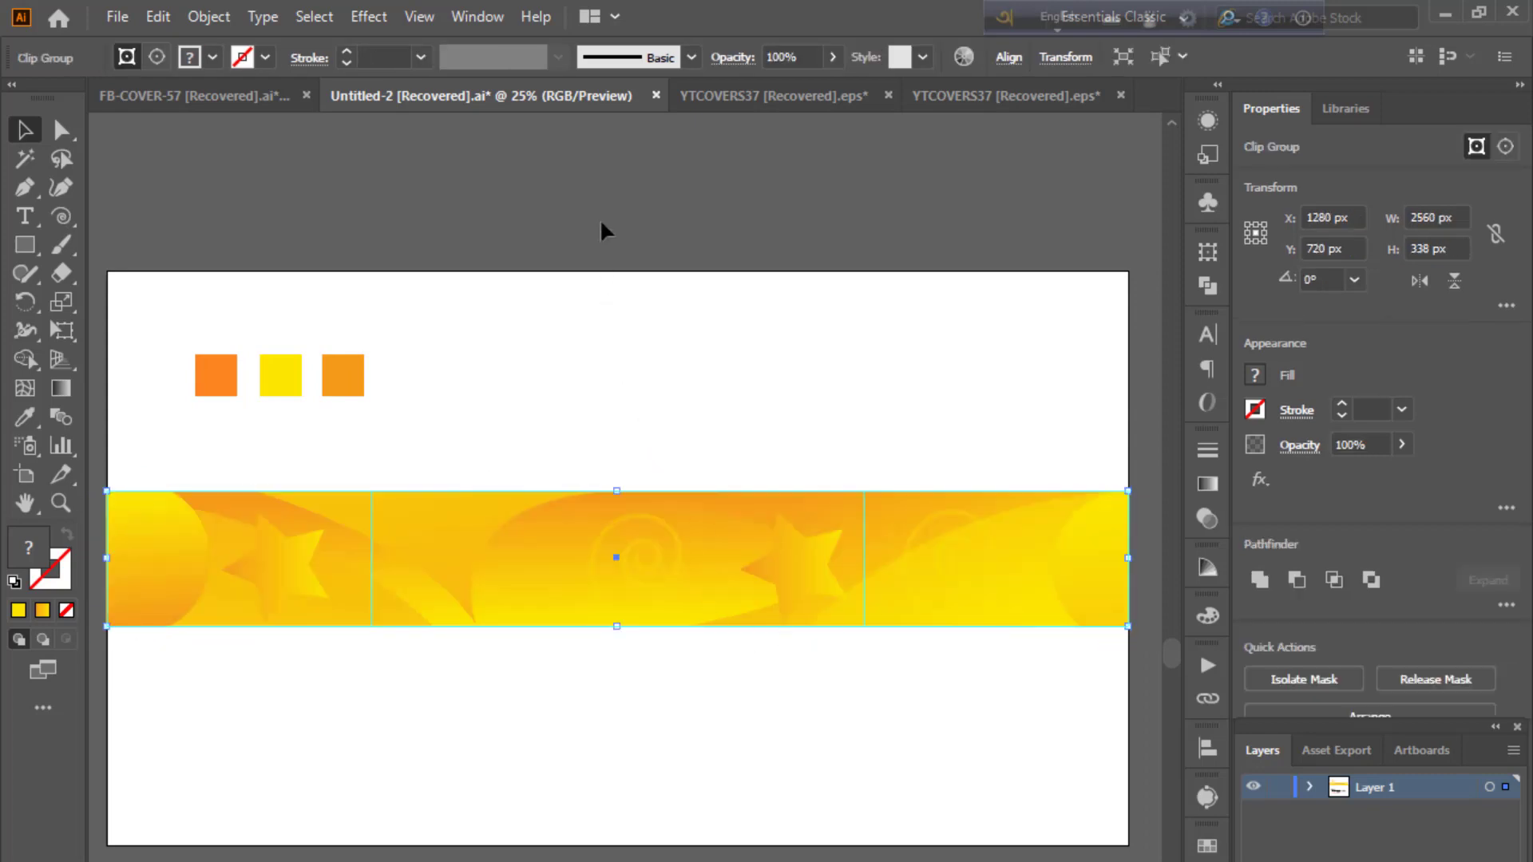
pyautogui.click(600, 222)
pyautogui.scroll(-2, 583, 271)
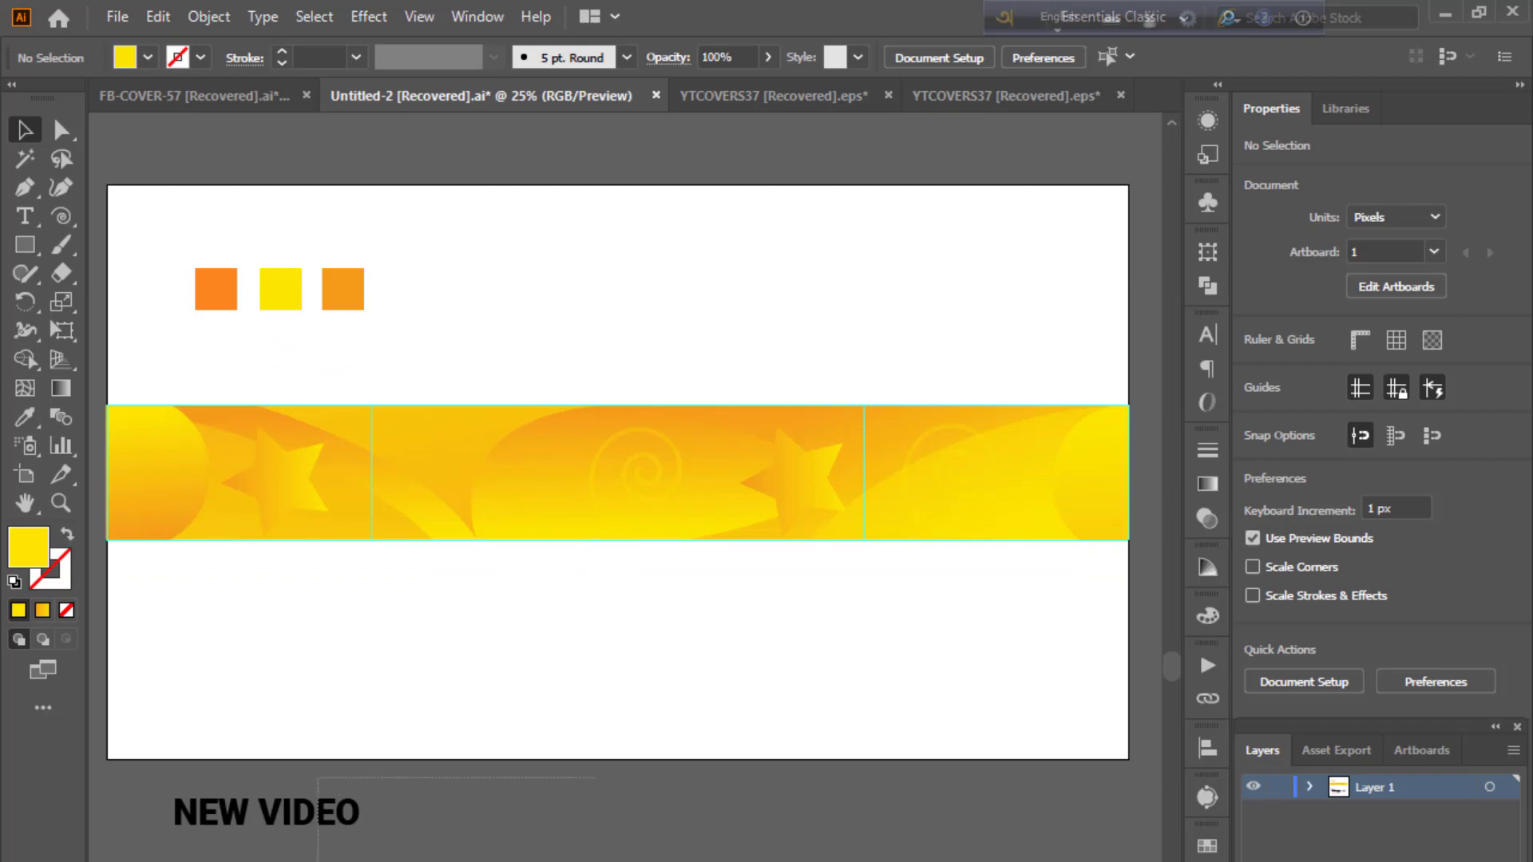
# - Paste the YOUR CHANNEL group and drag it onto the banner
pyautogui.hotkey('ctrl', 'a')
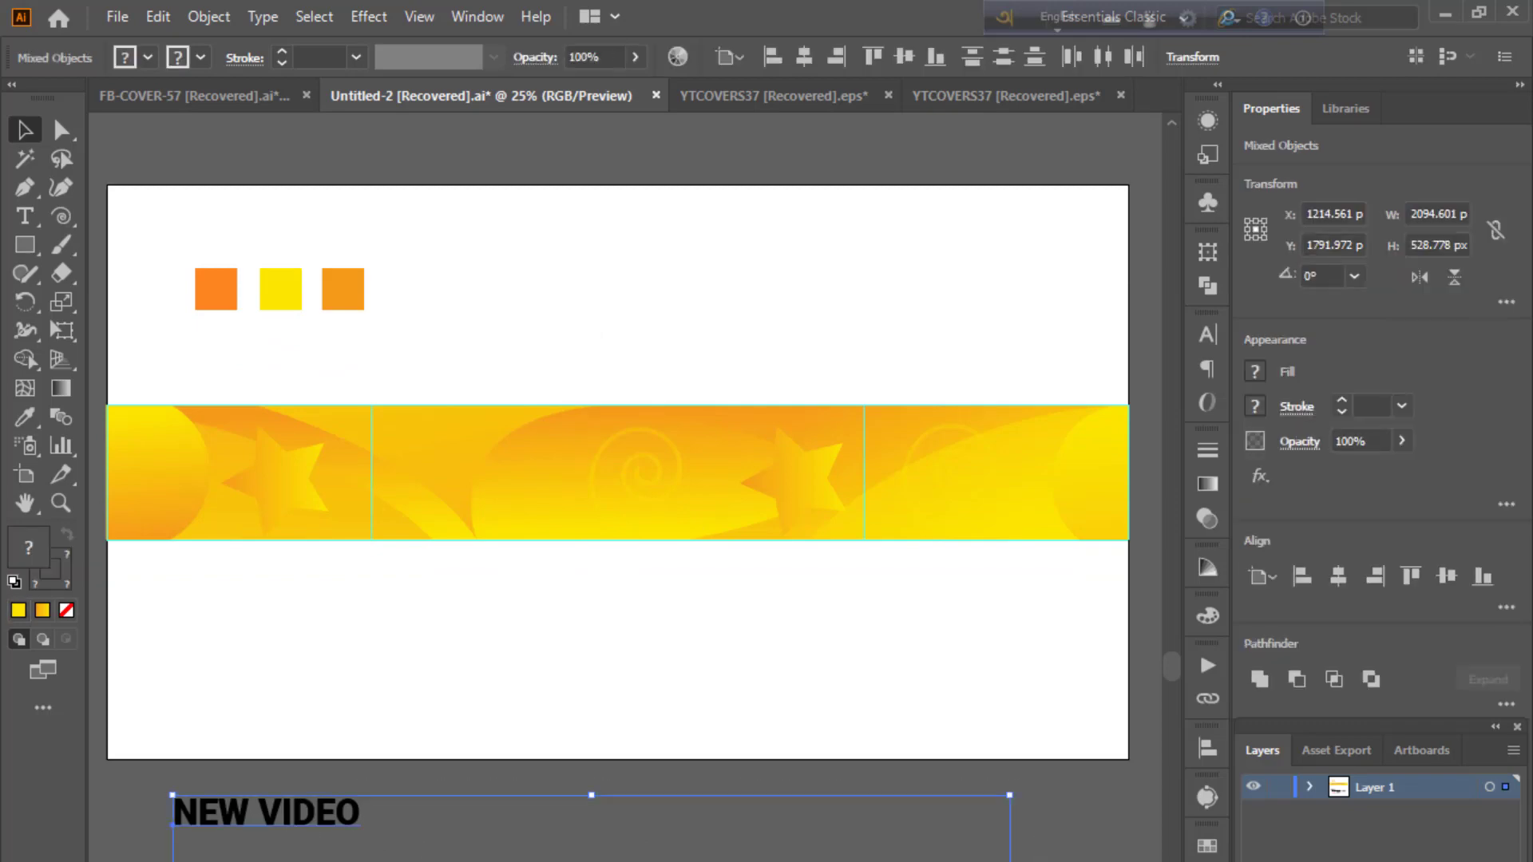
pyautogui.click(602, 335)
pyautogui.hotkey('ctrl', 'v')
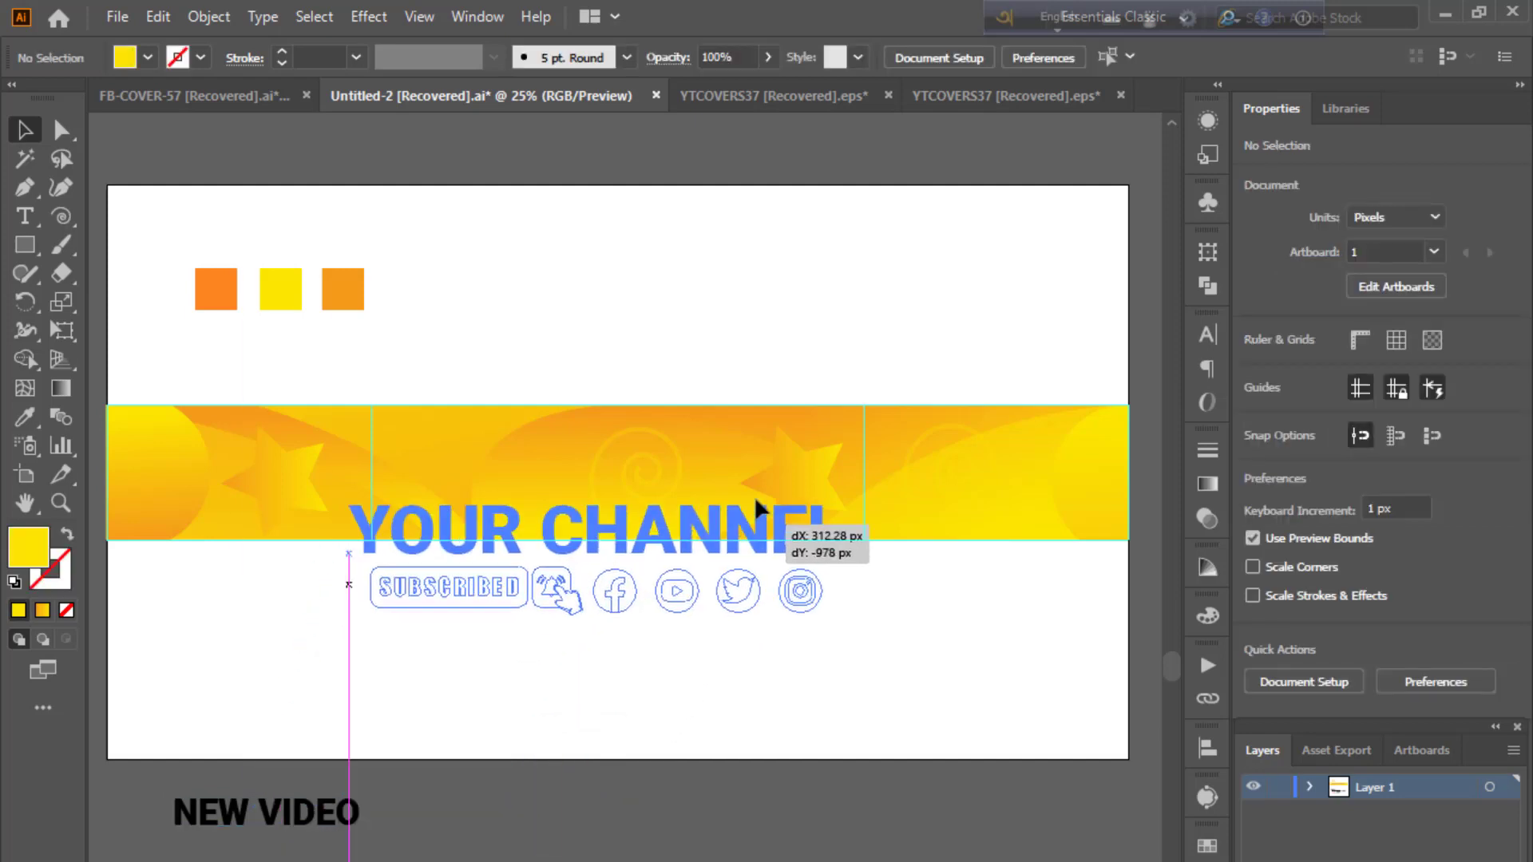
pyautogui.moveTo(830, 495); pyautogui.dragTo(774, 442)
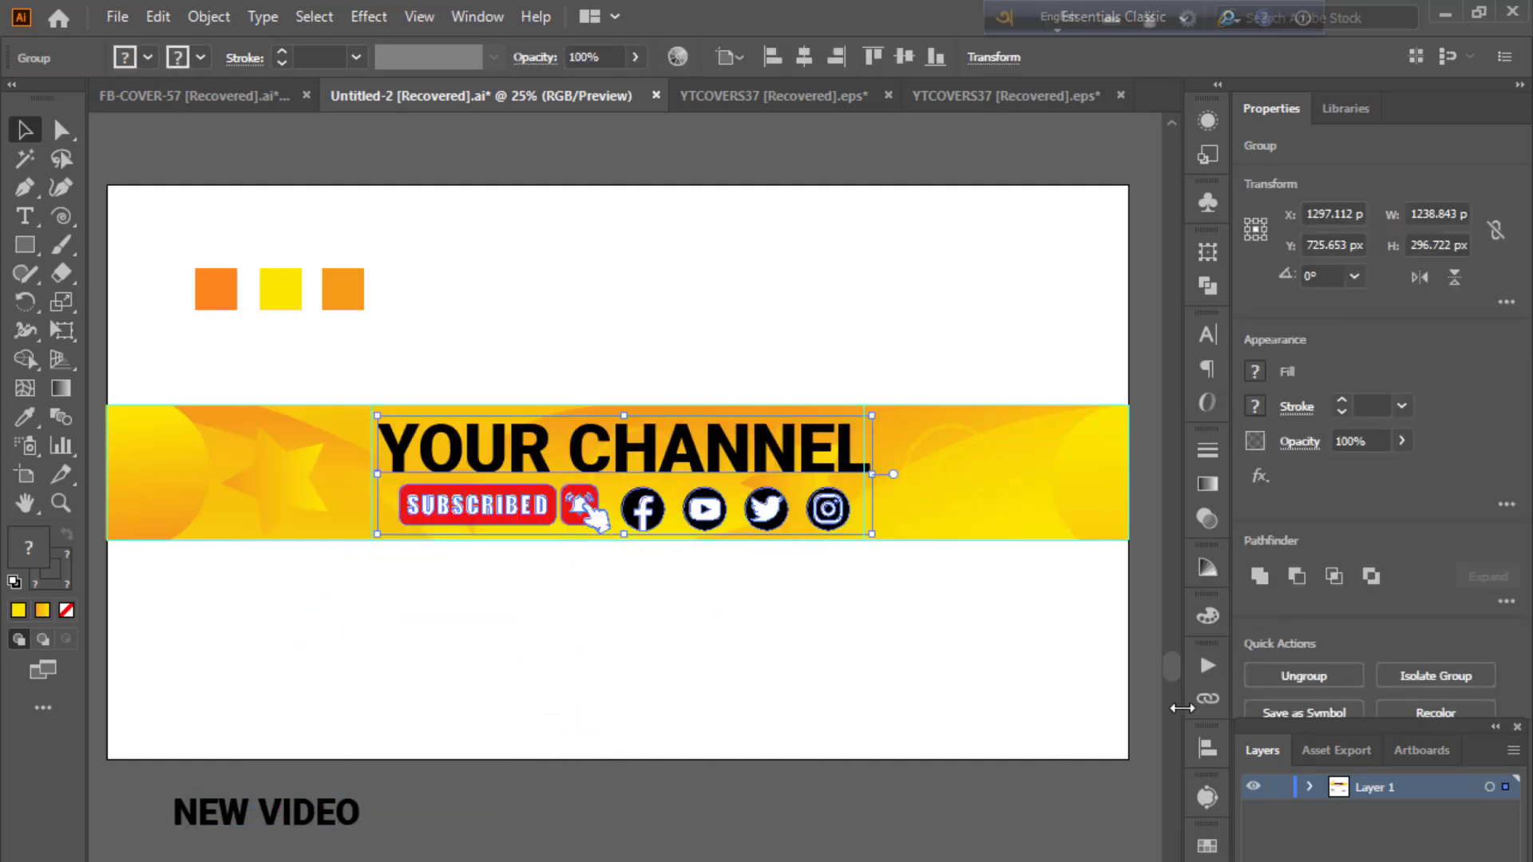
# - Centre the group vertically and horizontally on the banner using the Align panel
pyautogui.click(1208, 748)
pyautogui.click(1117, 801)
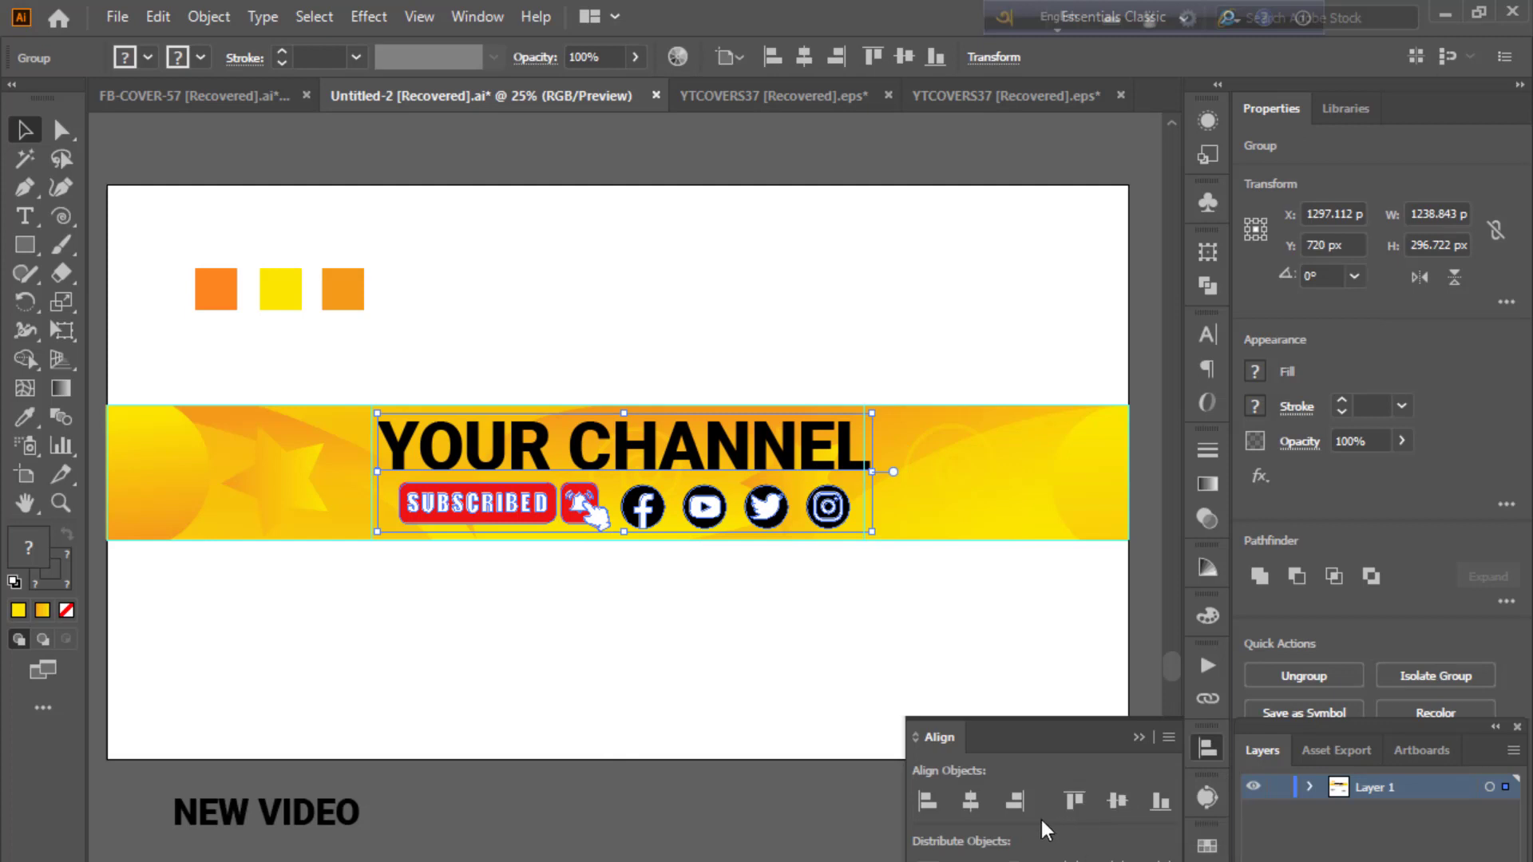
pyautogui.click(970, 801)
pyautogui.hotkey('ctrl', 'shift', 'a')
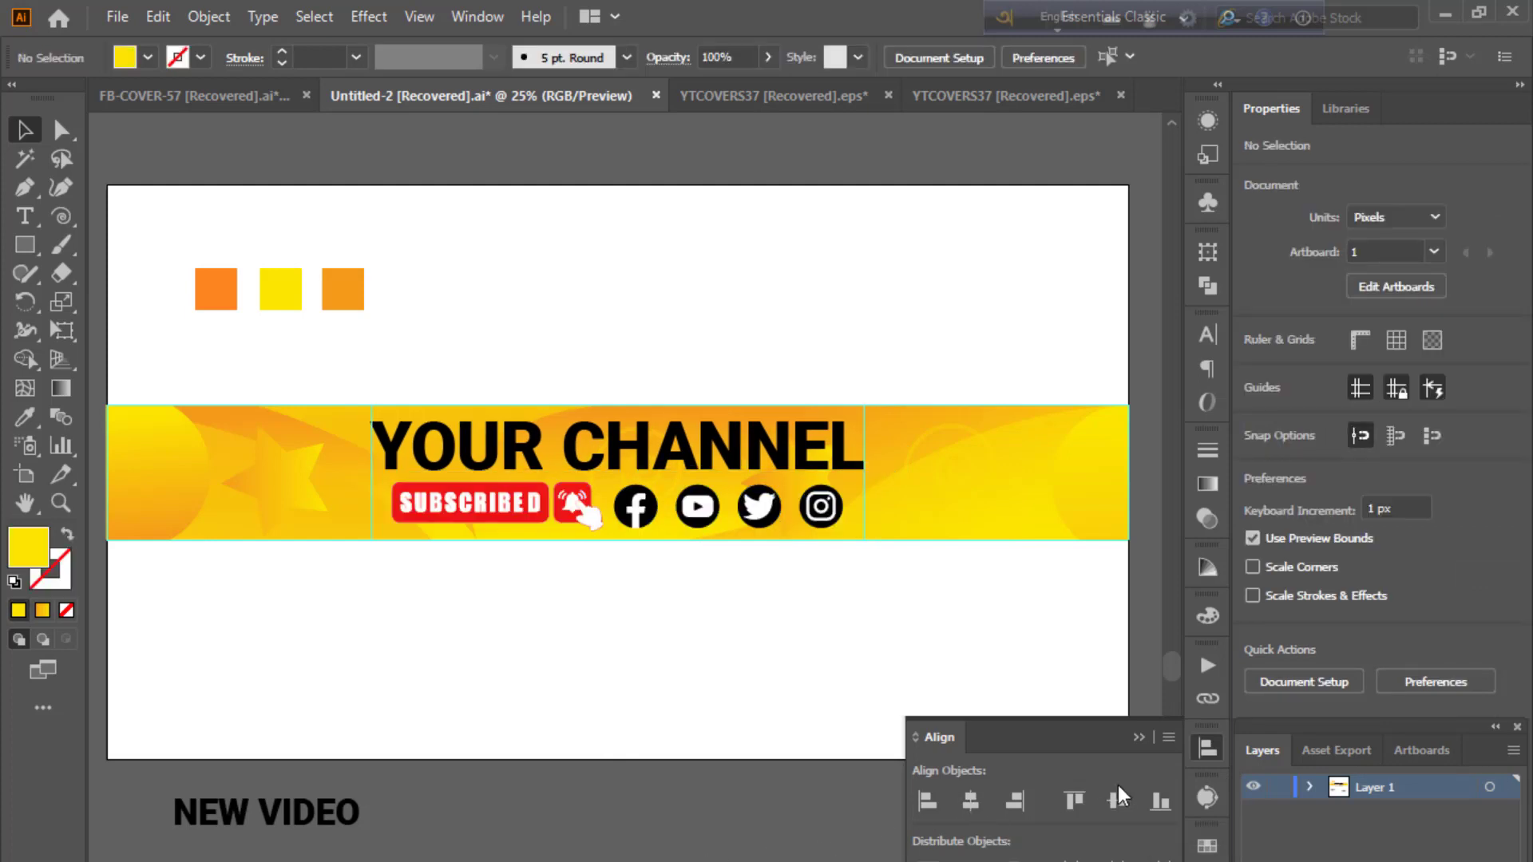
pyautogui.click(1139, 737)
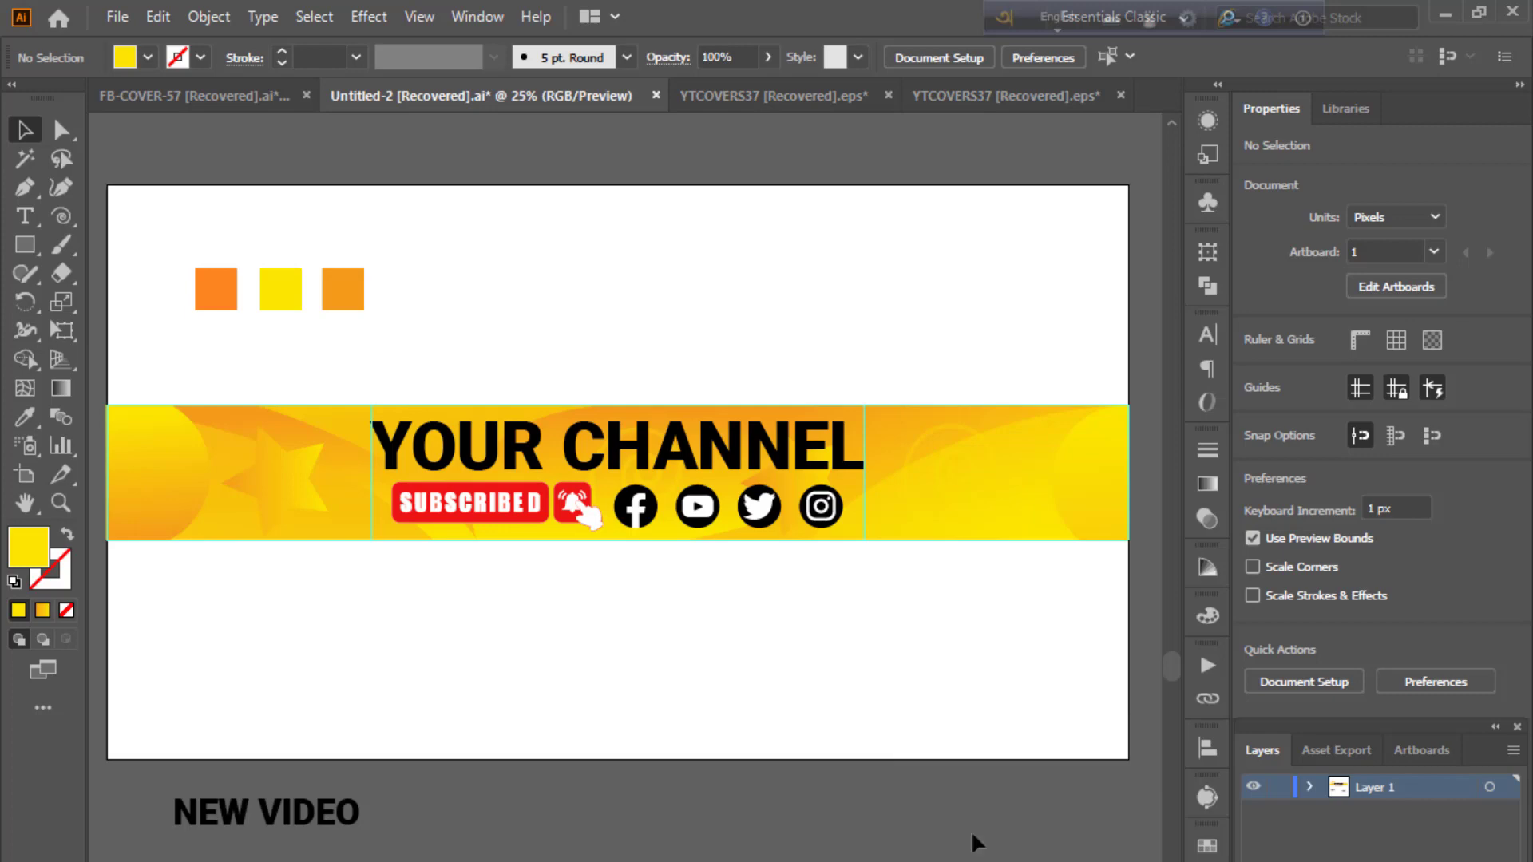
# - Drag EVERY DAY onto the banner's right section and vertically align it to centre
pyautogui.moveTo(971, 830); pyautogui.dragTo(989, 471)
pyautogui.moveTo(970, 779); pyautogui.dragTo(974, 810)
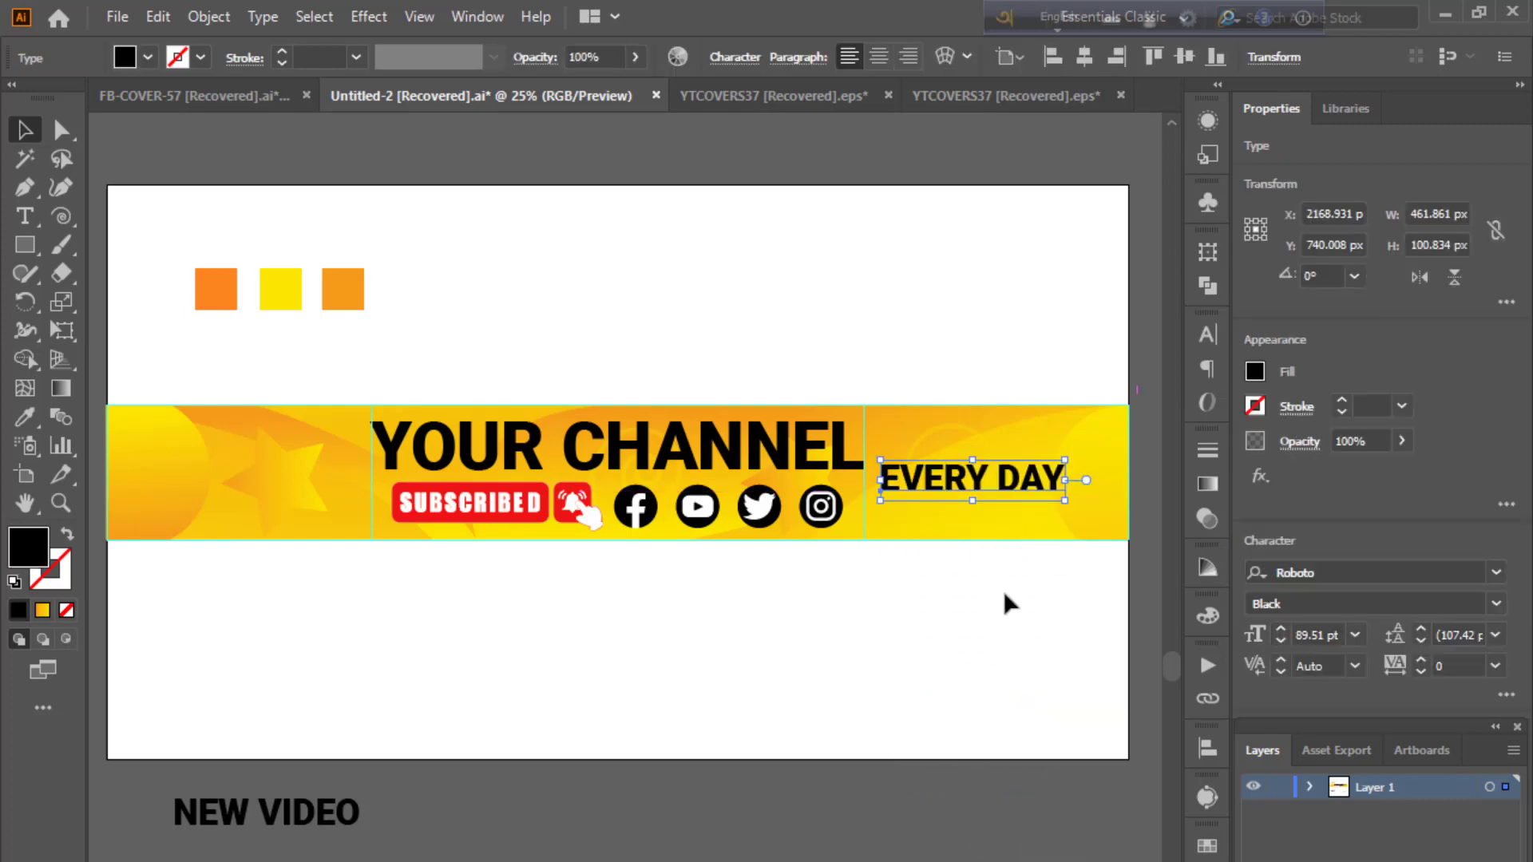
pyautogui.moveTo(973, 483); pyautogui.dragTo(987, 476)
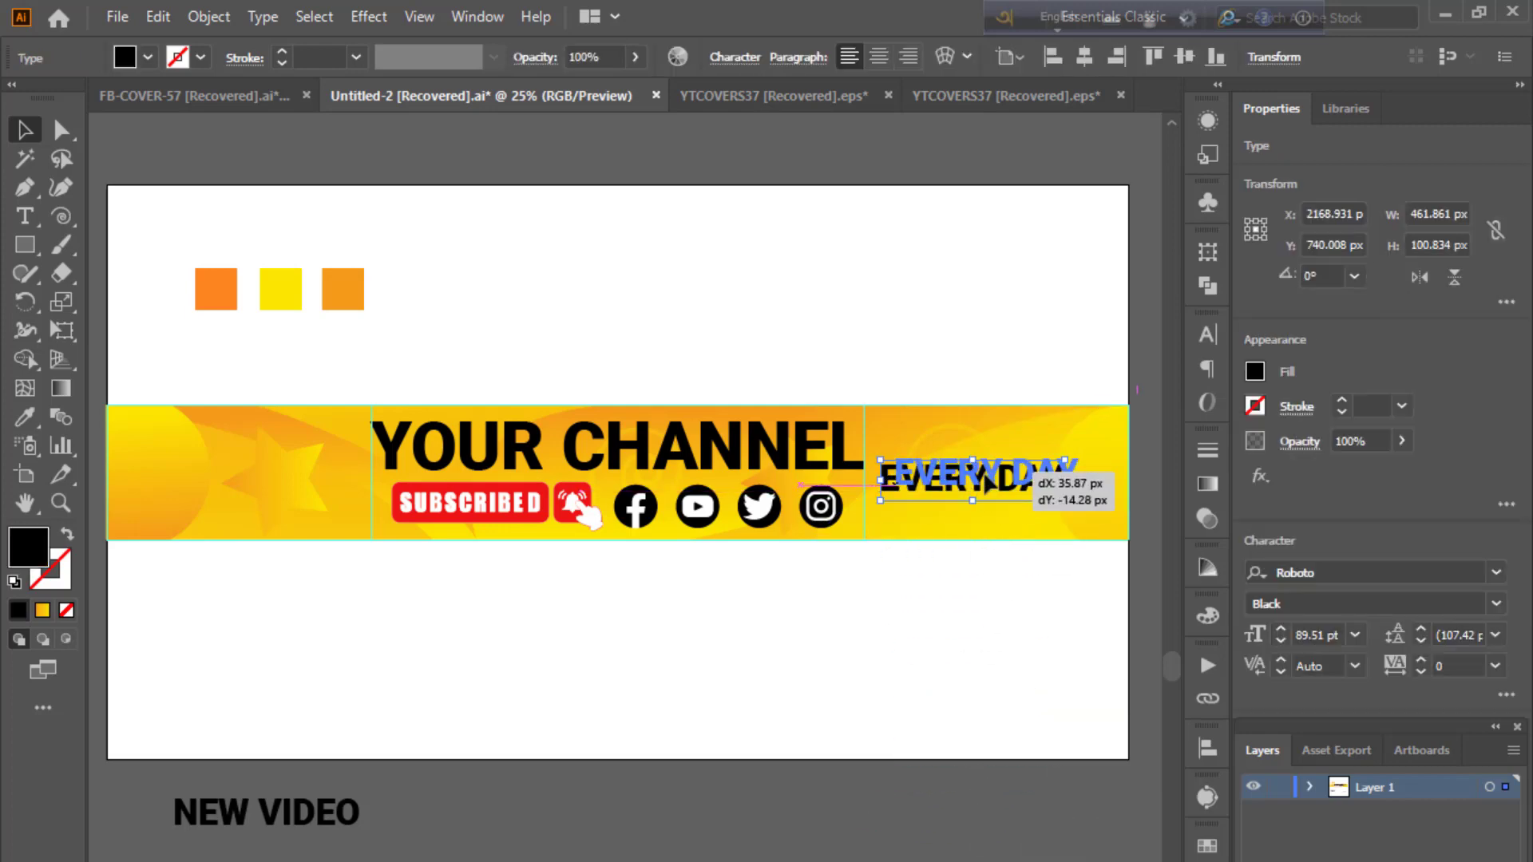
pyautogui.click(1210, 747)
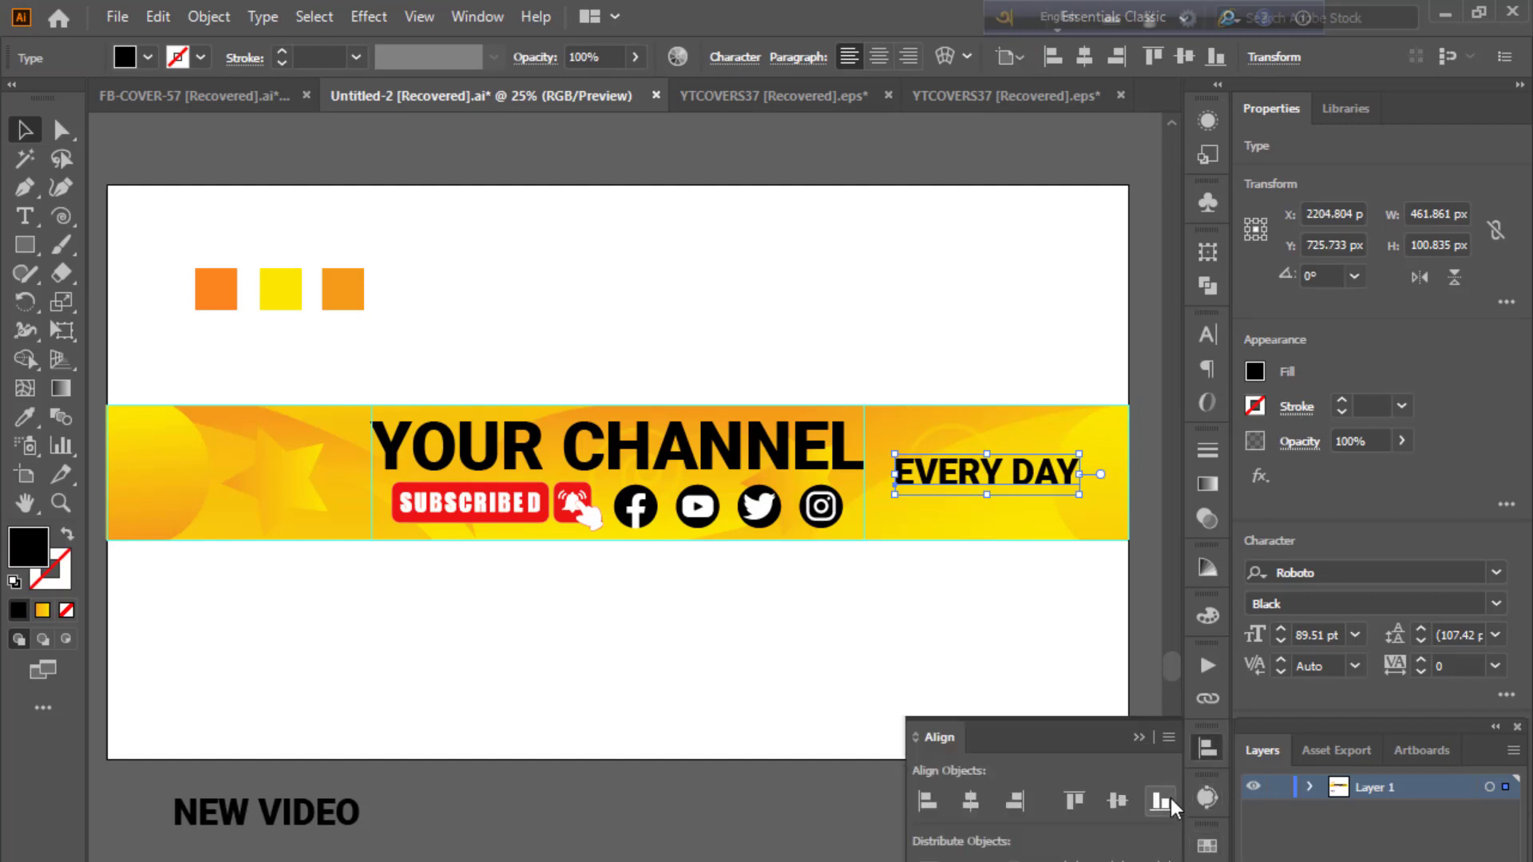
pyautogui.click(1125, 798)
pyautogui.click(1139, 736)
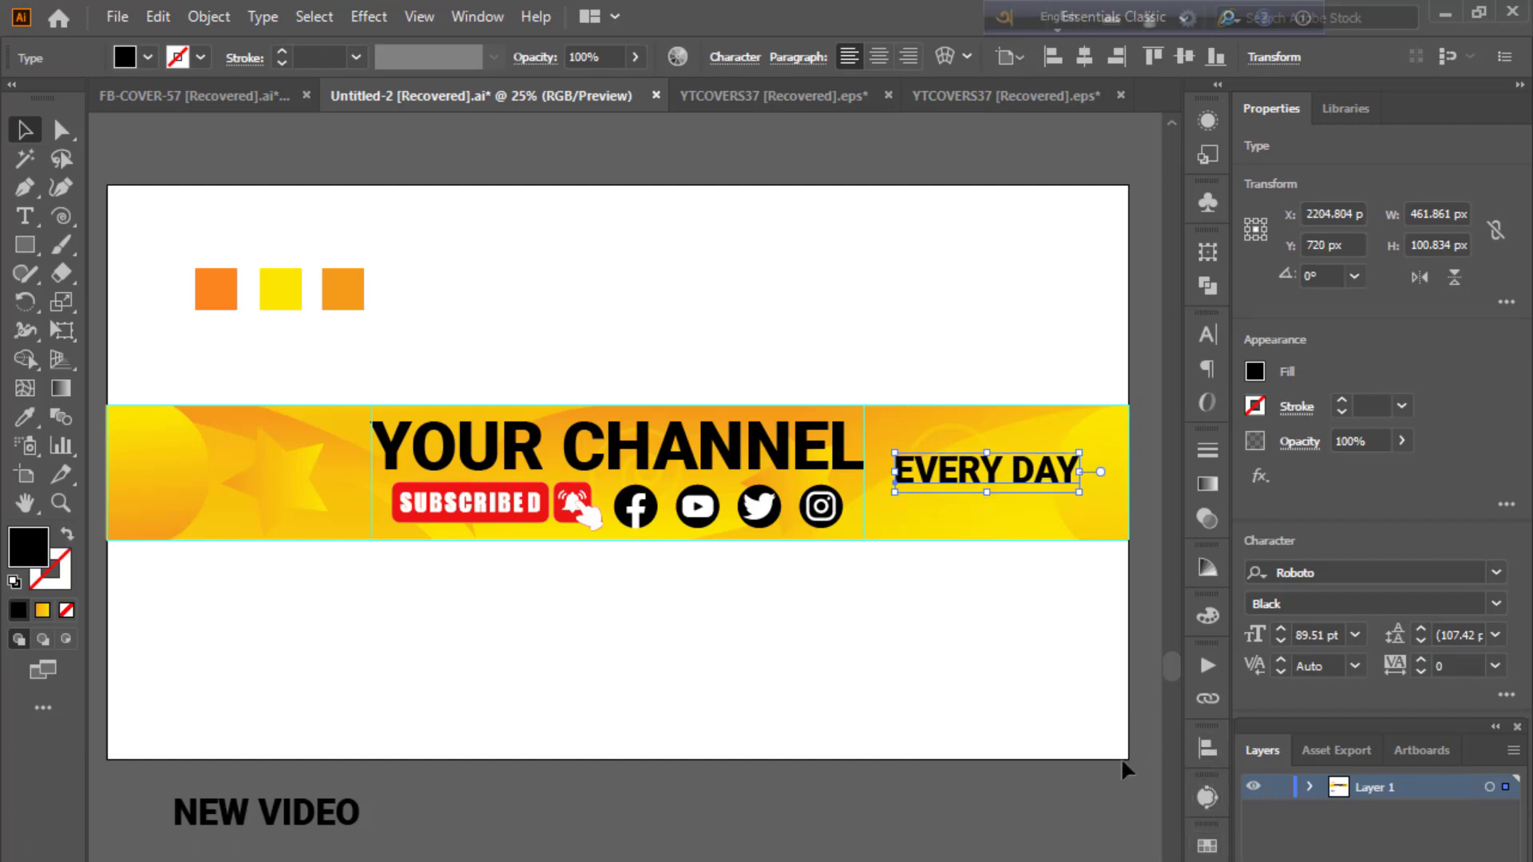
pyautogui.moveTo(987, 471); pyautogui.dragTo(994, 471)
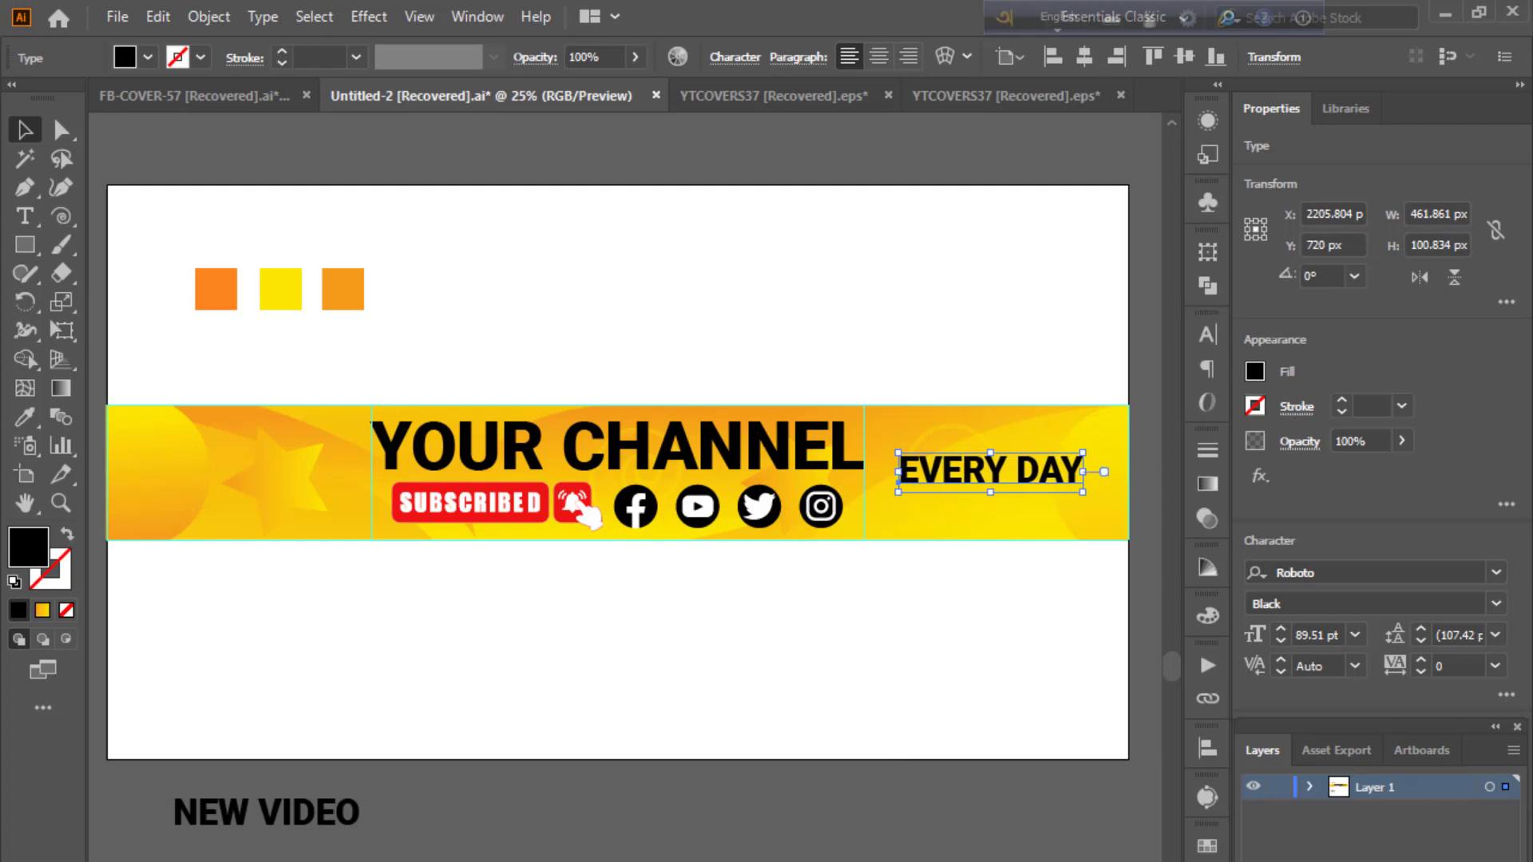
pyautogui.hotkey('ctrl', 'shift', 'a')
# - Drag the NEW VIDEO text from below the artboard up onto the banner's left side
pyautogui.moveTo(328, 844); pyautogui.dragTo(378, 556)
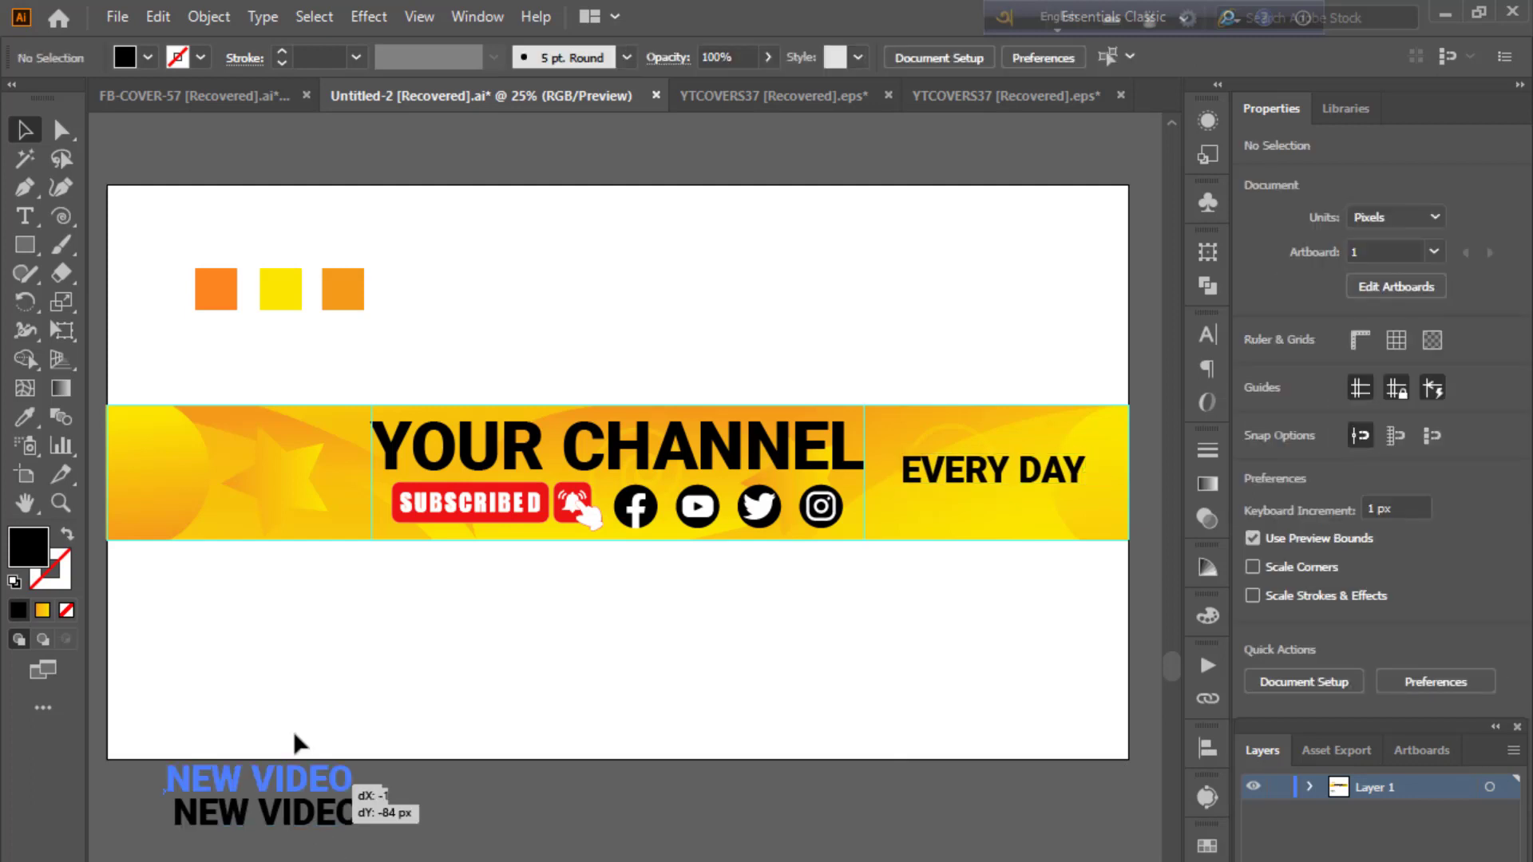